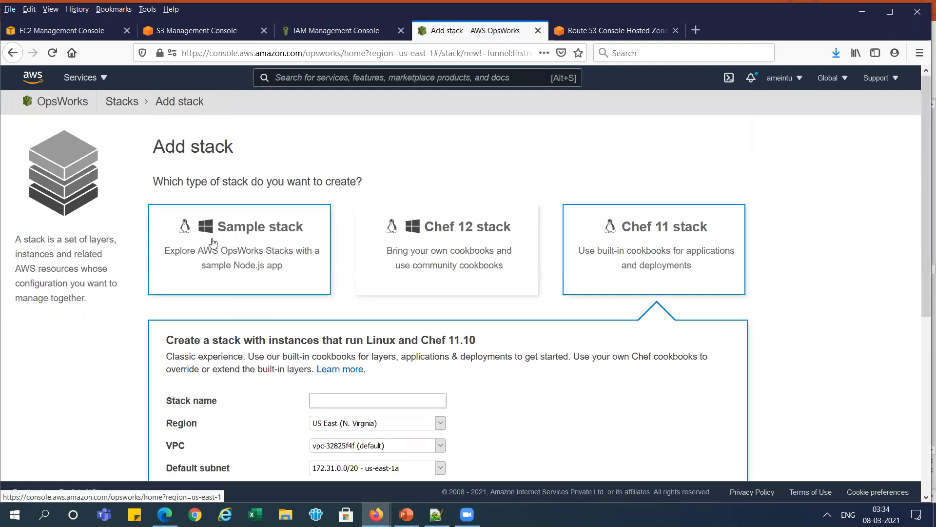
- Compare the Sample, Chef 12 and Chef 11 stack types and choose the Chef 11 stack
{"action": "left_click", "coordinate": [279, 235]}
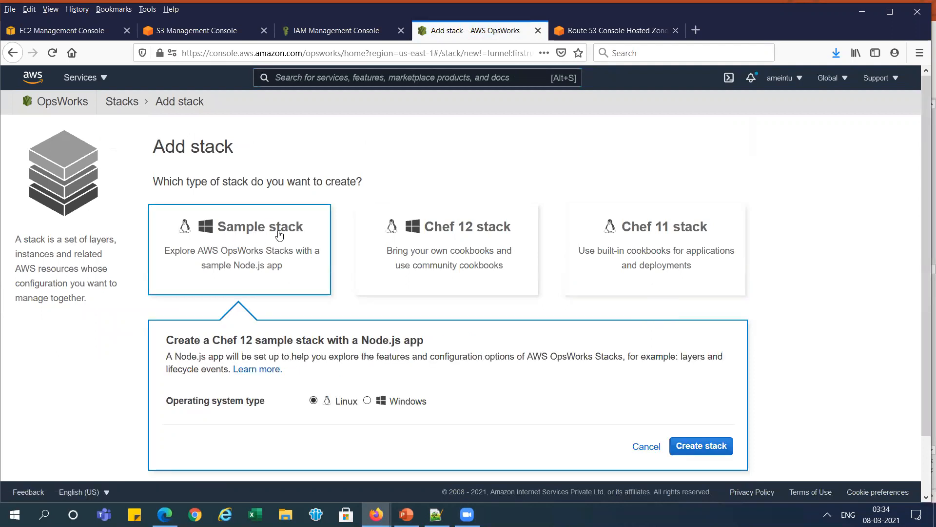
{"action": "left_click", "coordinate": [464, 251]}
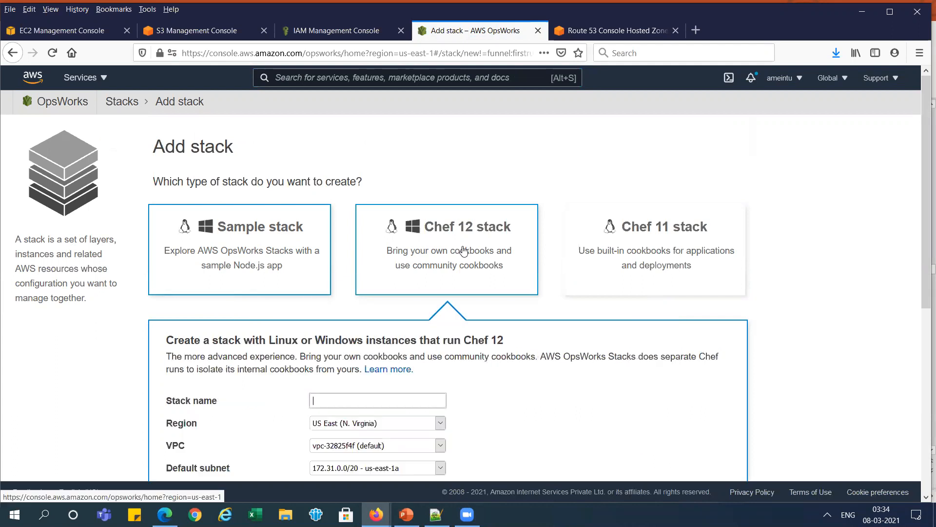
{"action": "left_click", "coordinate": [600, 248]}
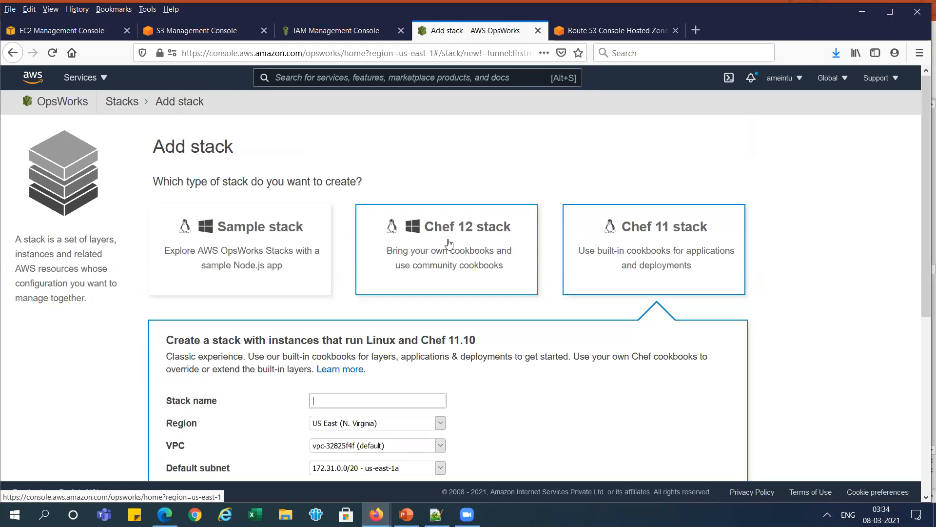
{"action": "left_click", "coordinate": [464, 252]}
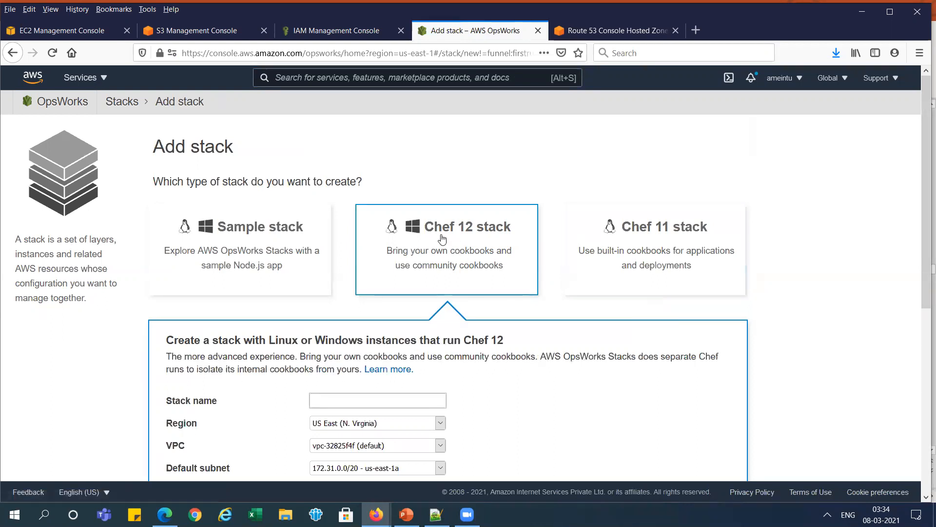
{"action": "left_click", "coordinate": [641, 270]}
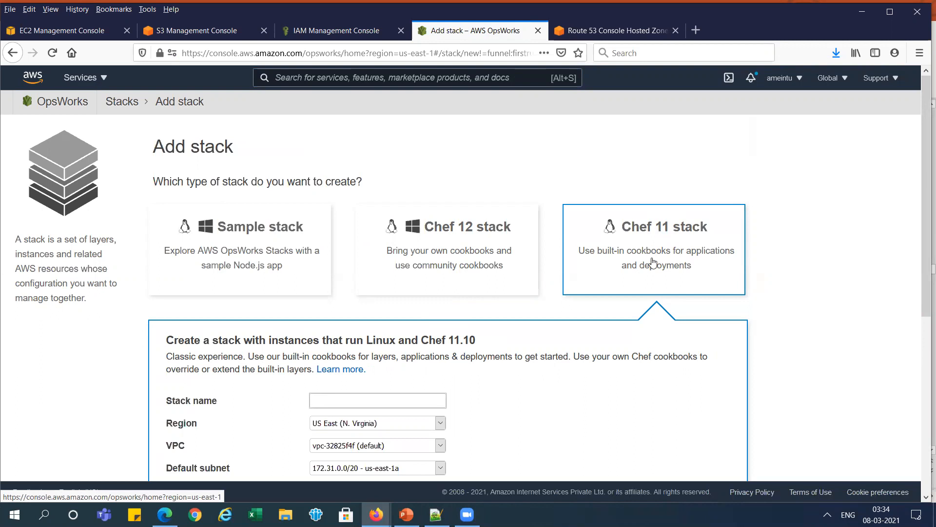
- Copy the stack name OpsWork-Stack from the PowerPoint slide and enter it as the stack name in the AWS console
{"action": "key", "text": "alt+Tab"}
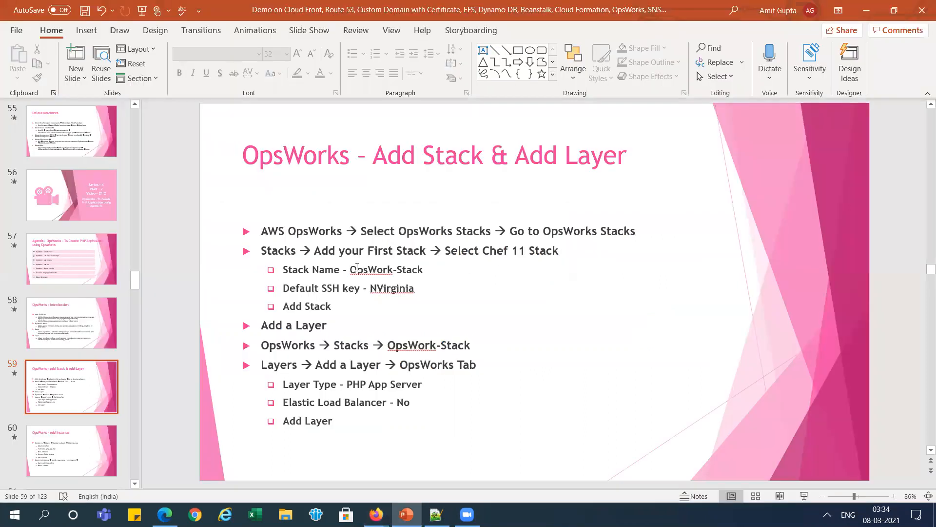
{"action": "left_click_drag", "start_coordinate": [349, 269], "coordinate": [421, 273]}
{"action": "key", "text": "ctrl+c"}
{"action": "key", "text": "alt+Tab"}
{"action": "key", "text": "ctrl+v"}
- Set the default SSH key to NVirginia and try to add the stack
{"action": "scroll", "coordinate": [923, 200], "scroll_direction": "down", "scroll_amount": 3}
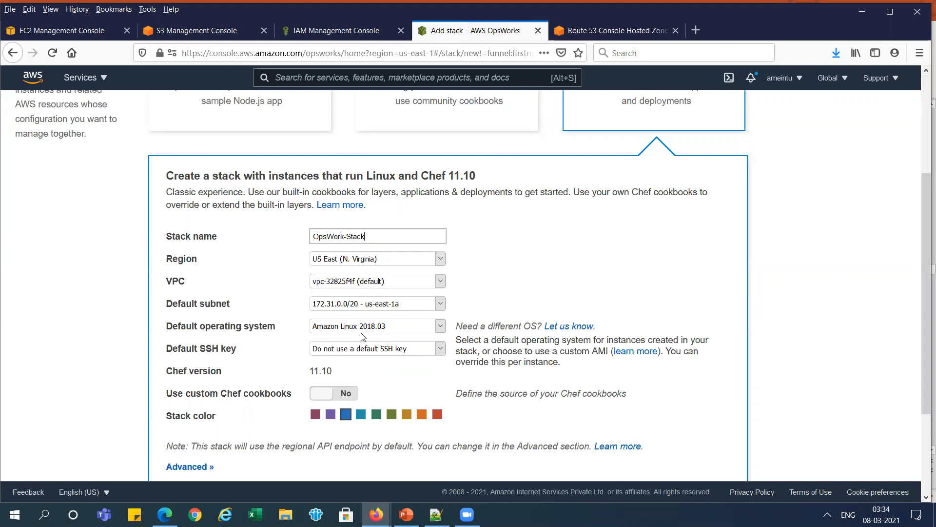
{"action": "left_click", "coordinate": [386, 348]}
{"action": "left_click", "coordinate": [375, 377]}
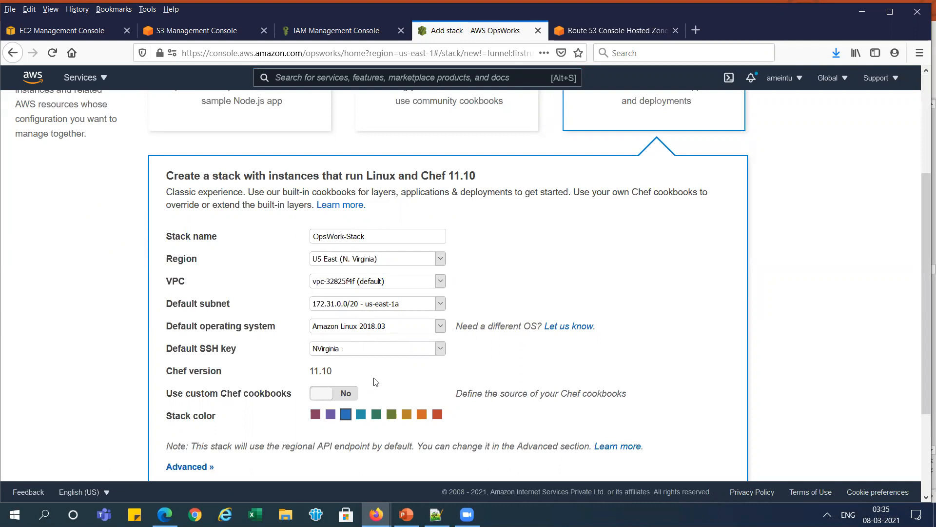
{"action": "left_click_drag", "start_coordinate": [924, 248], "coordinate": [923, 289]}
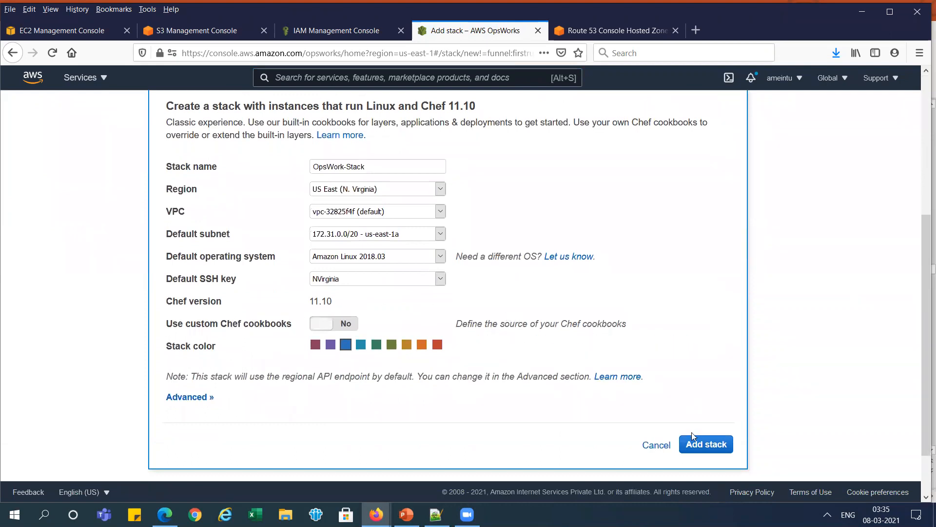
{"action": "key", "text": "alt+Tab"}
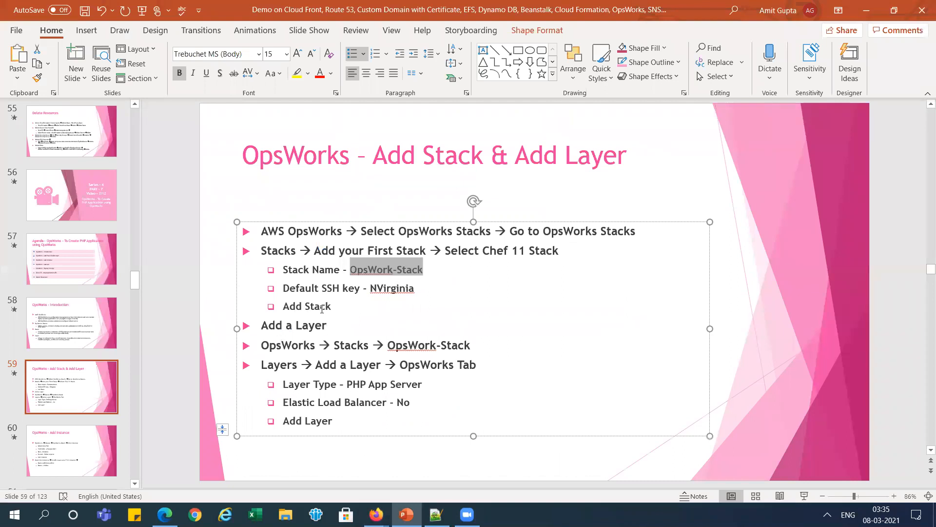
{"action": "key", "text": "alt+Tab"}
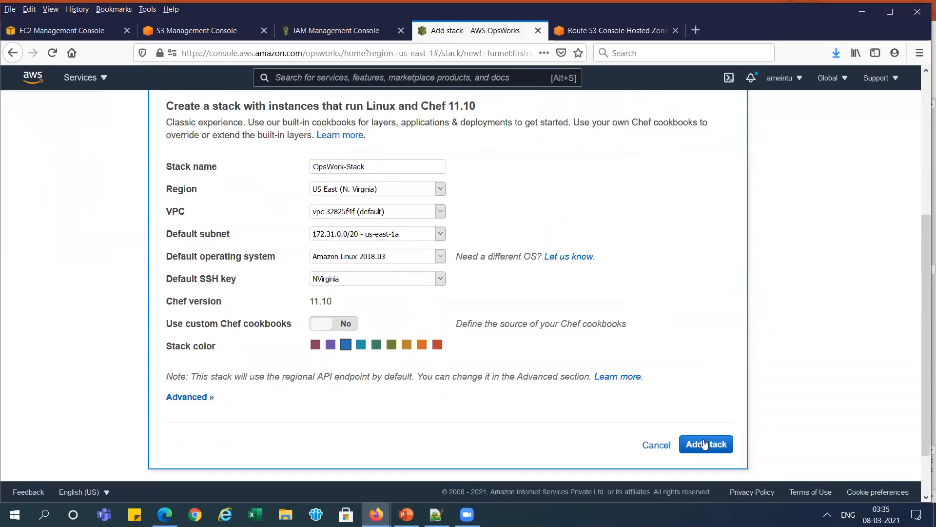
{"action": "left_click", "coordinate": [705, 443]}
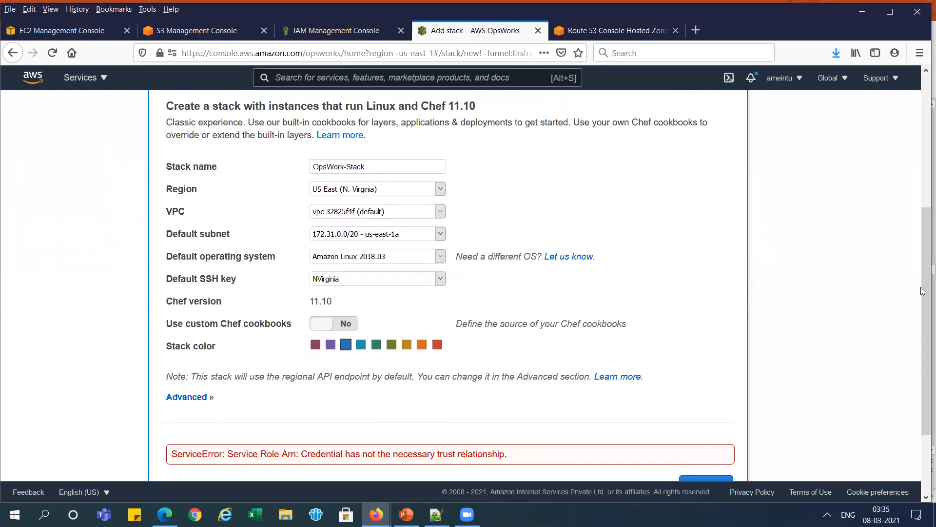
- Review the service error, expand the stack's advanced options and submit the stack for creation again
{"action": "left_click_drag", "start_coordinate": [923, 267], "coordinate": [923, 314]}
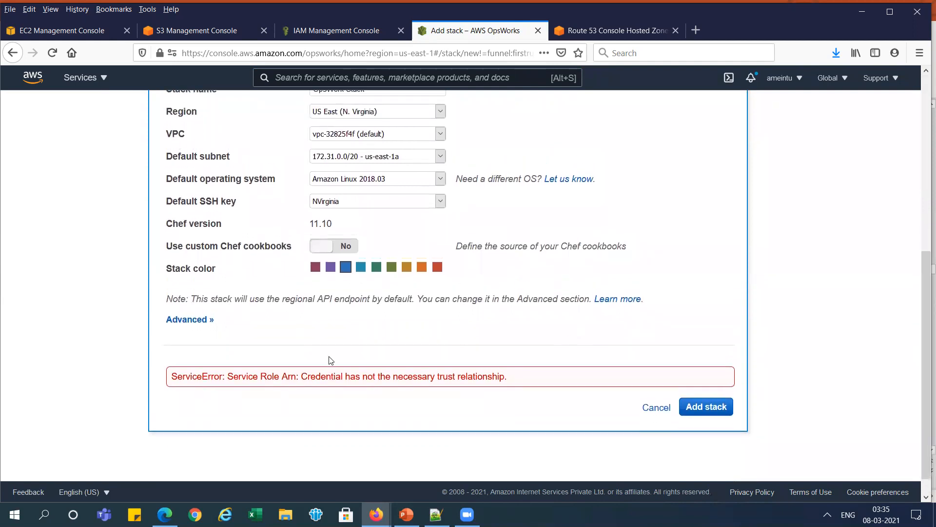
{"action": "left_click_drag", "start_coordinate": [314, 376], "coordinate": [483, 376]}
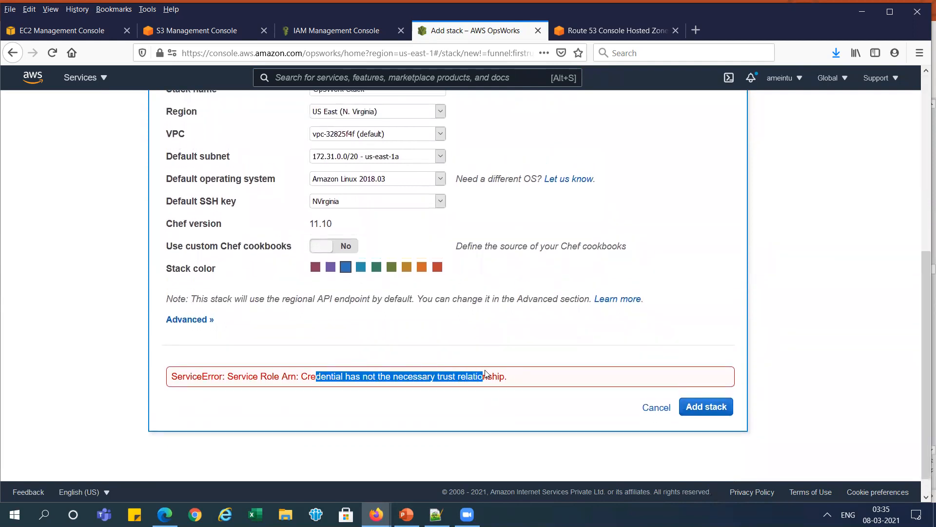
{"action": "left_click_drag", "start_coordinate": [923, 300], "coordinate": [900, 172]}
{"action": "scroll", "coordinate": [900, 172], "scroll_direction": "up", "scroll_amount": 3}
{"action": "scroll", "coordinate": [905, 211], "scroll_direction": "down", "scroll_amount": 3}
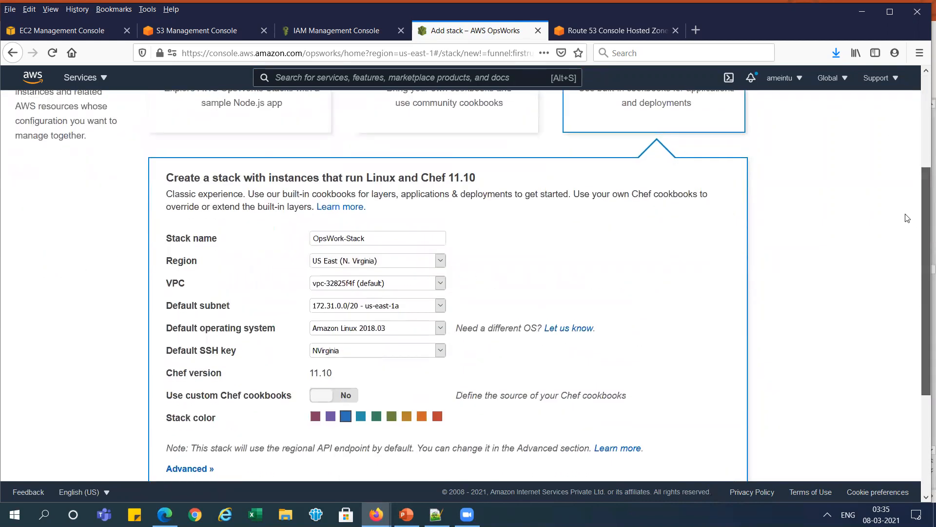
{"action": "scroll", "coordinate": [908, 222], "scroll_direction": "down", "scroll_amount": 3}
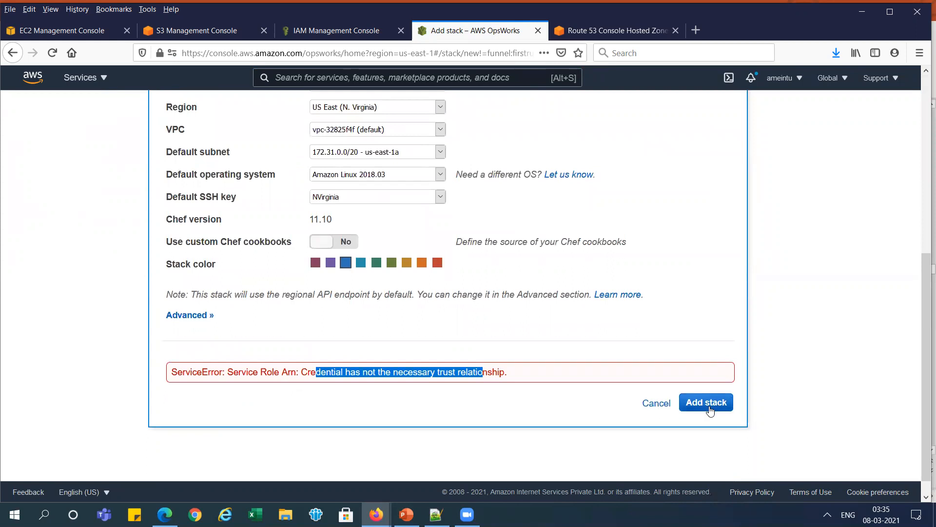
{"action": "left_click", "coordinate": [176, 314]}
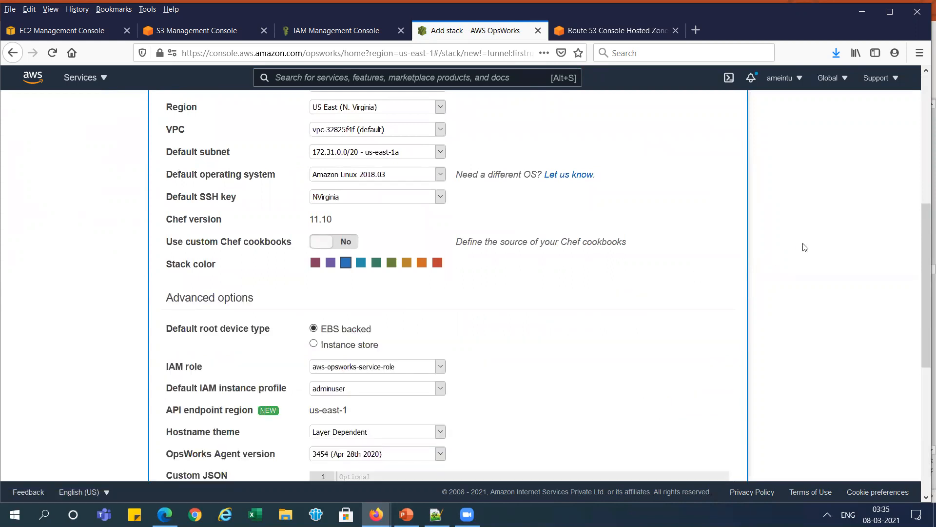
{"action": "left_click_drag", "start_coordinate": [926, 235], "coordinate": [923, 383]}
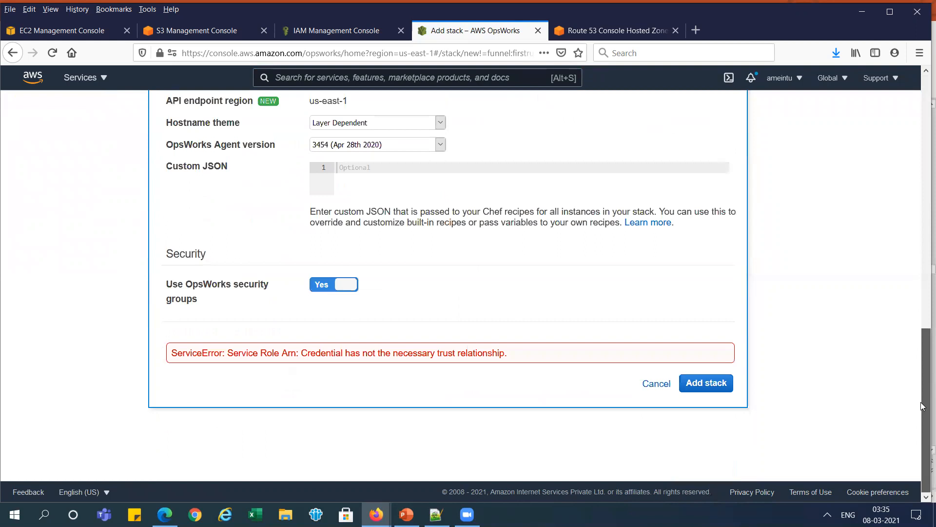
{"action": "left_click", "coordinate": [708, 382]}
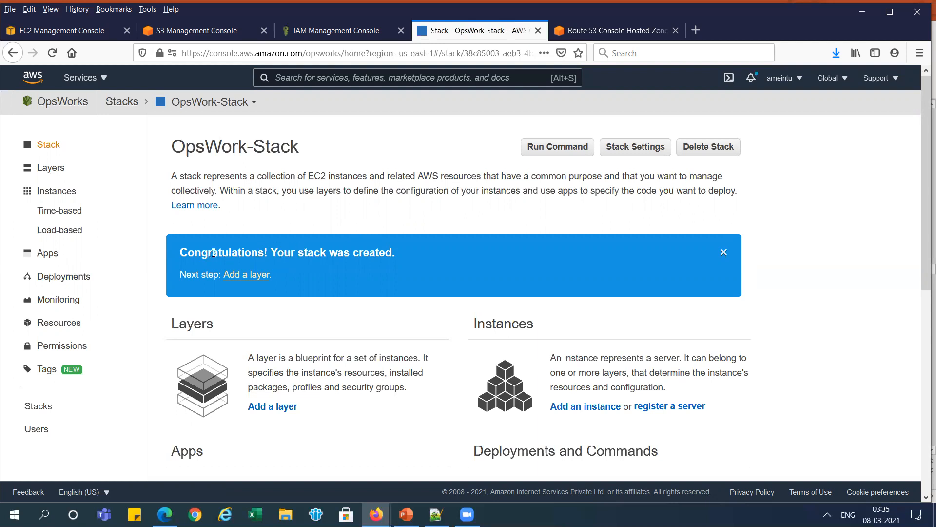
- Read the new stack's overview and check the layer type to use on the Add Stack & Add Layer slide in PowerPoint
{"action": "left_click_drag", "start_coordinate": [275, 253], "coordinate": [383, 258]}
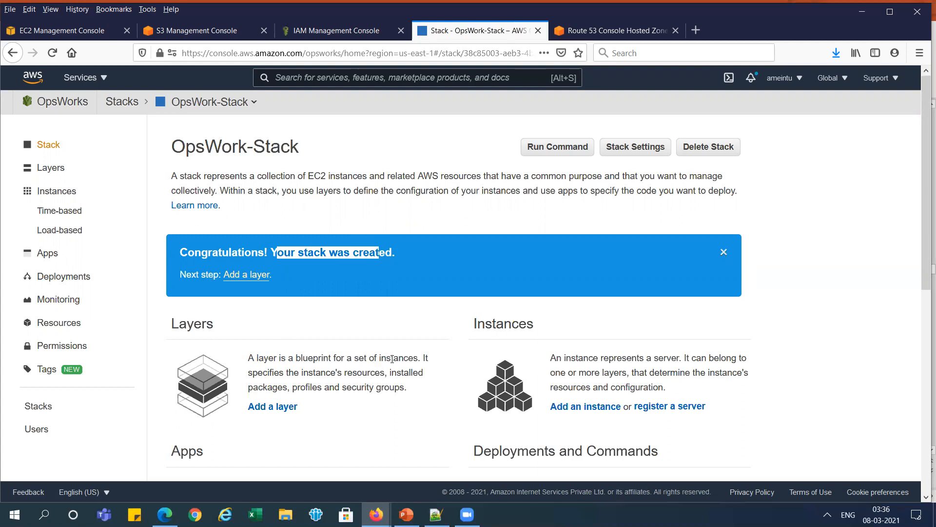
{"action": "left_click_drag", "start_coordinate": [303, 373], "coordinate": [389, 387]}
{"action": "left_click", "coordinate": [388, 388]}
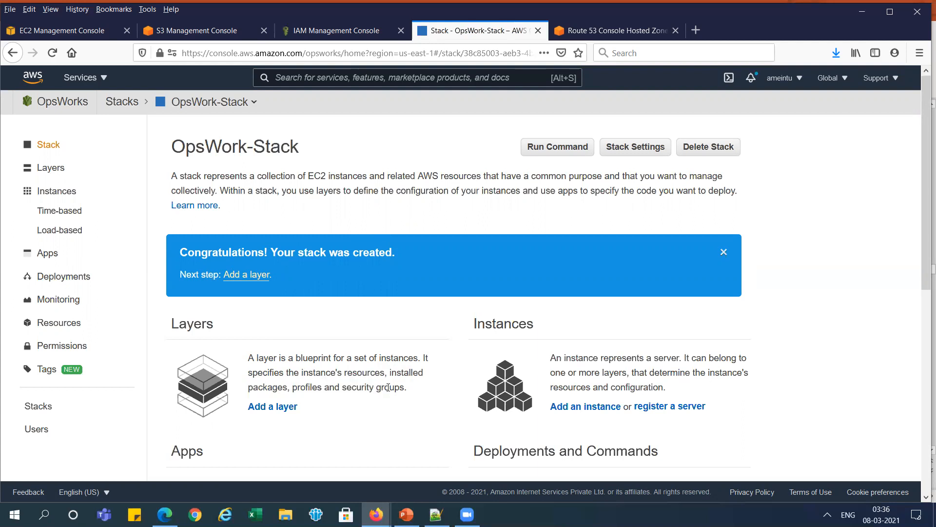
{"action": "key", "text": "alt+Tab"}
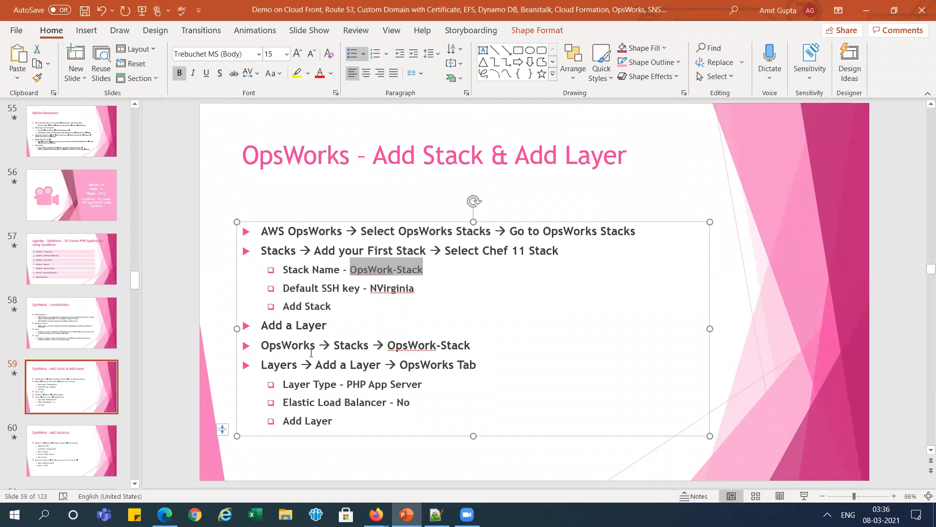
{"action": "key", "text": "alt+Tab"}
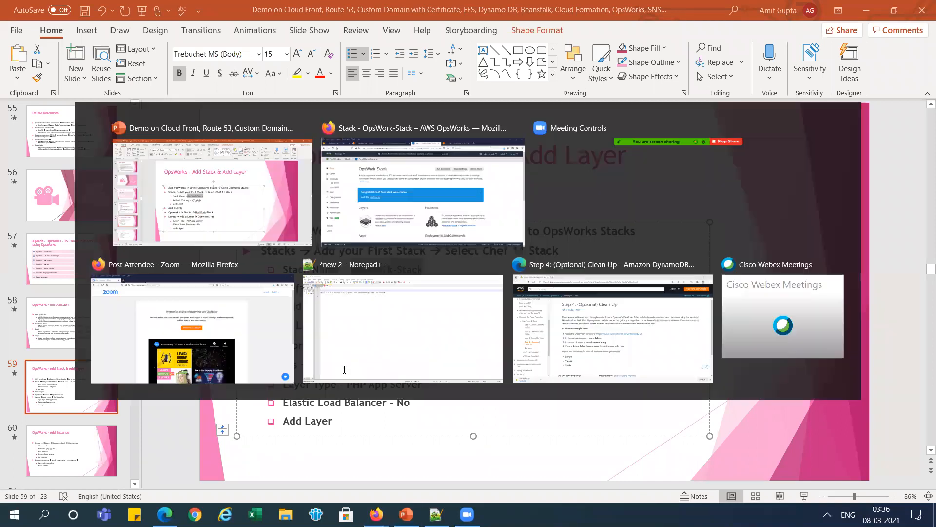
{"action": "key", "text": "alt+Tab"}
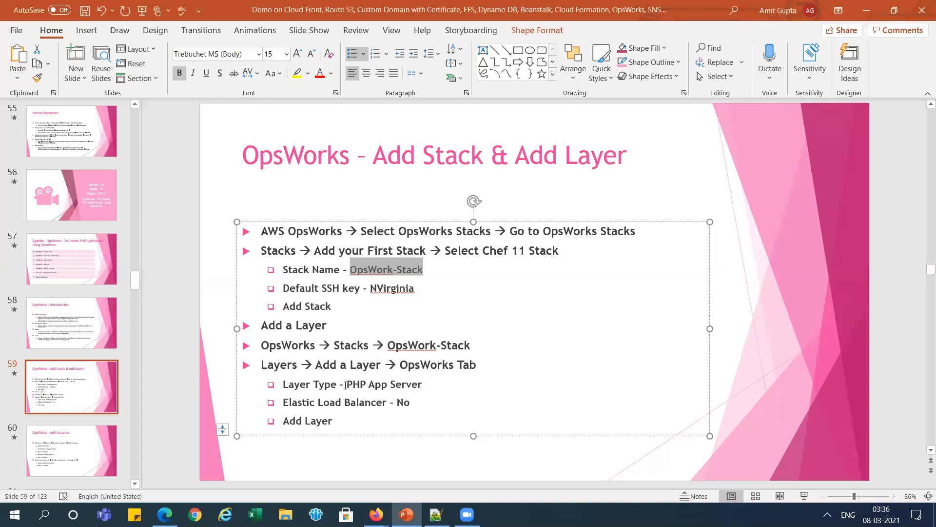
{"action": "left_click", "coordinate": [346, 384]}
{"action": "left_click_drag", "start_coordinate": [347, 385], "coordinate": [423, 389]}
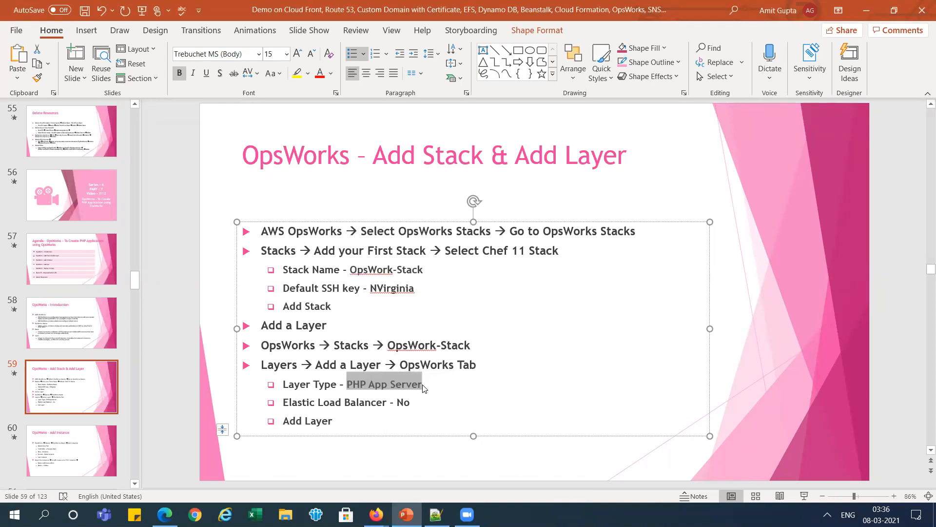
- Return to the AWS console and add a layer of type PHP App Server to OpsWork-Stack
{"action": "key", "text": "alt+Tab"}
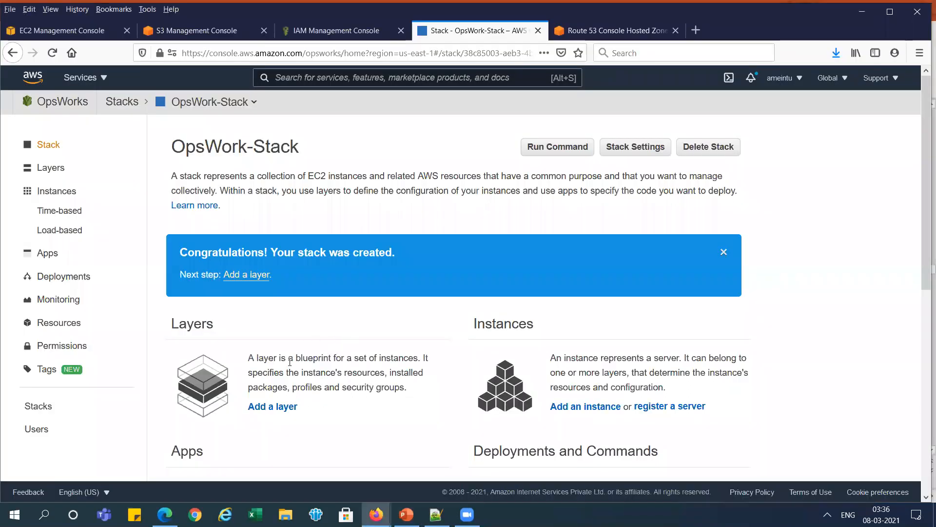
{"action": "left_click", "coordinate": [253, 276]}
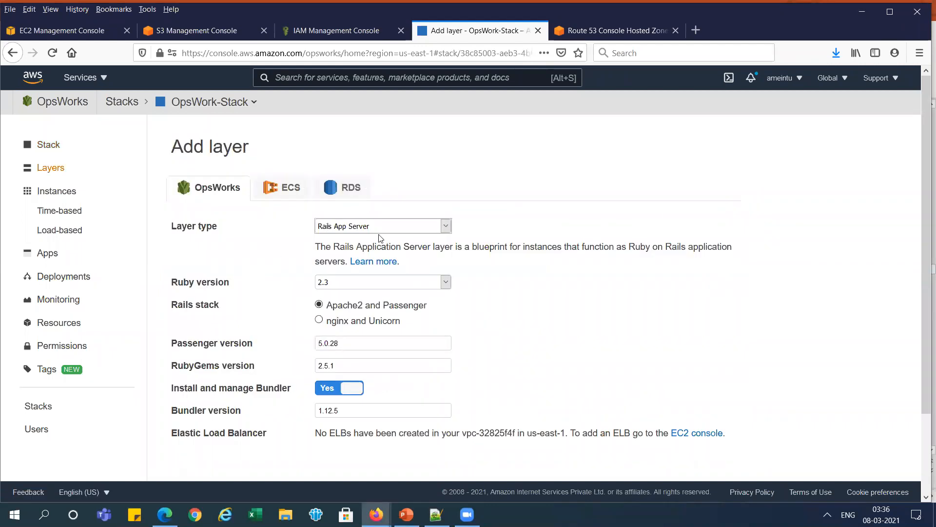
{"action": "left_click", "coordinate": [396, 226]}
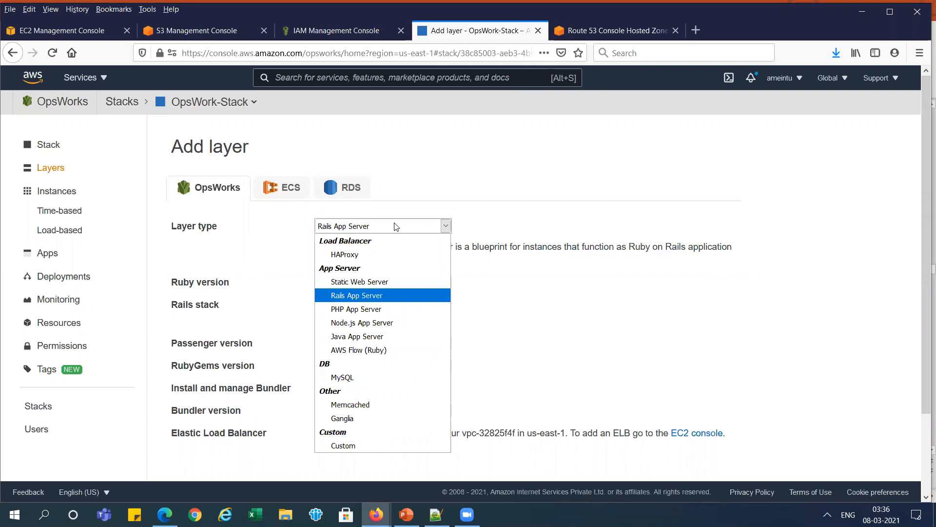
{"action": "left_click", "coordinate": [372, 310]}
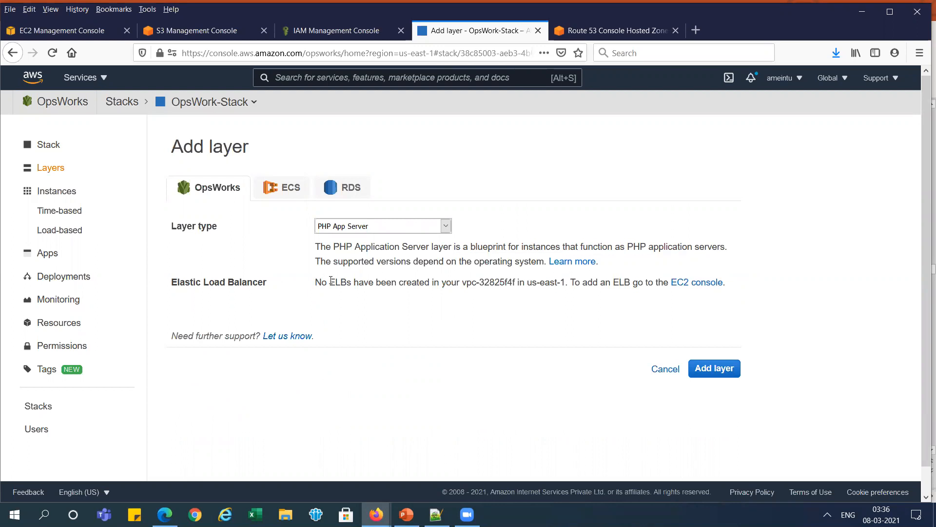
{"action": "key", "text": "alt+Tab"}
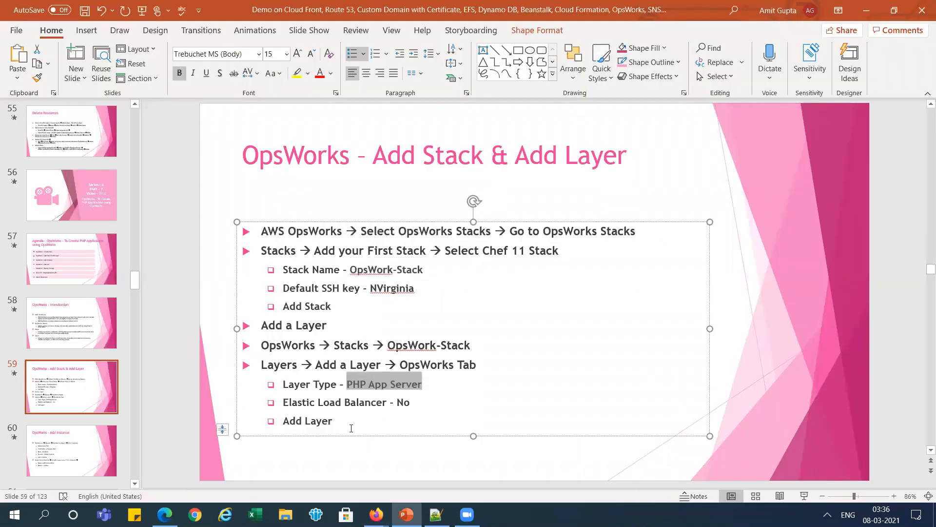
{"action": "key", "text": "alt+Tab"}
{"action": "left_click", "coordinate": [711, 375]}
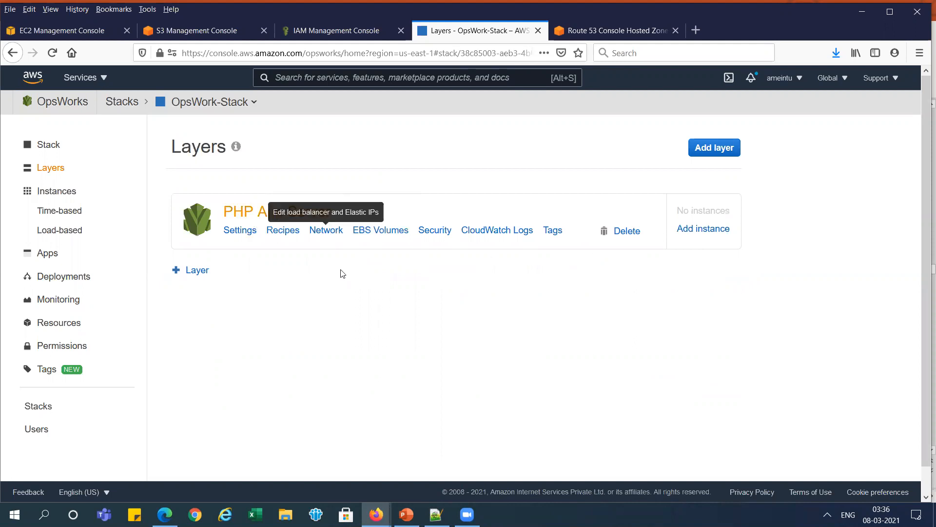
- Switch to PowerPoint, open the OpsWorks - Add Instance slide and copy the hostname php-app-stack
{"action": "key", "text": "alt+Tab"}
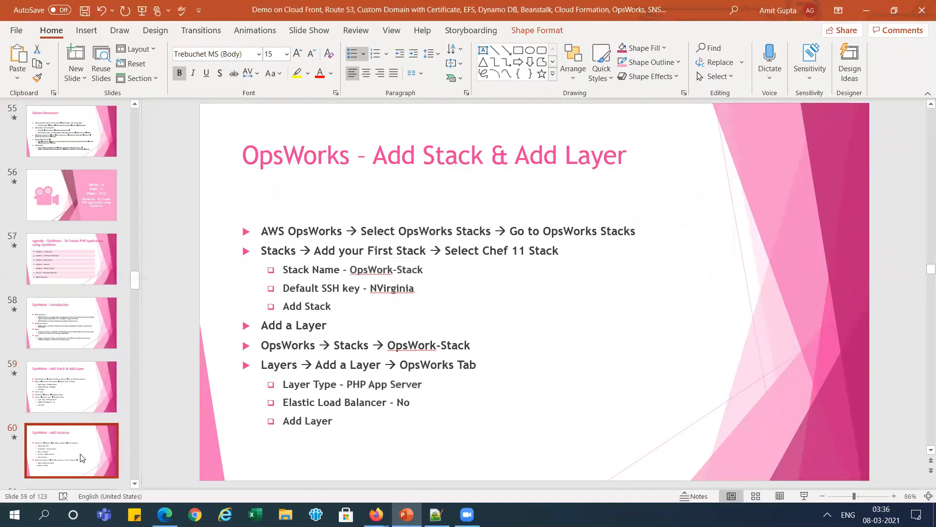
{"action": "left_click", "coordinate": [82, 458]}
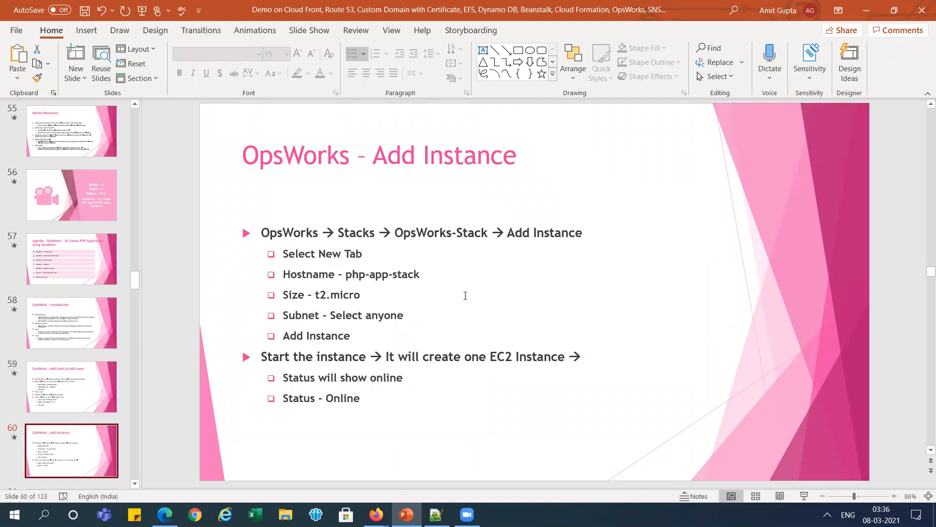
{"action": "left_click_drag", "start_coordinate": [348, 275], "coordinate": [427, 269]}
{"action": "key", "text": "ctrl+c"}
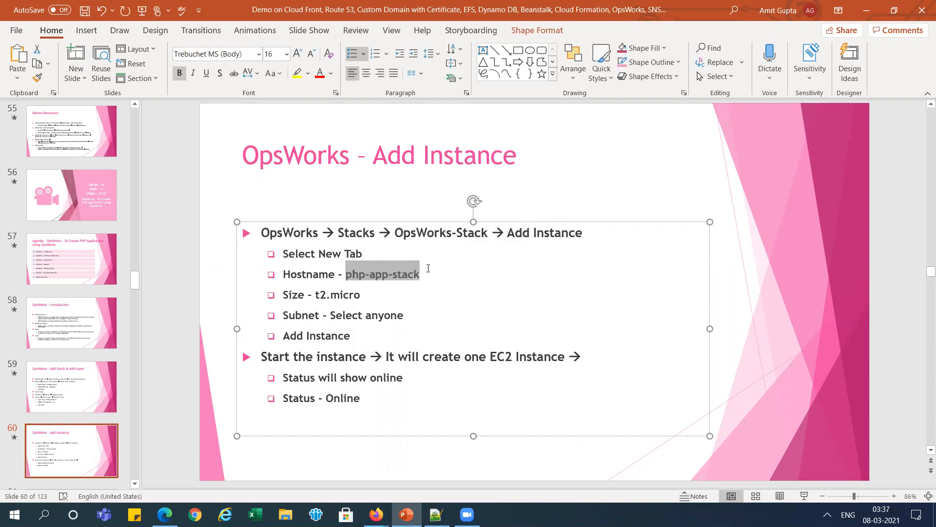
- Return to the AWS console, begin adding an instance to the PHP App Server layer and set its hostname to php-app-stack
{"action": "key", "text": "alt+Tab"}
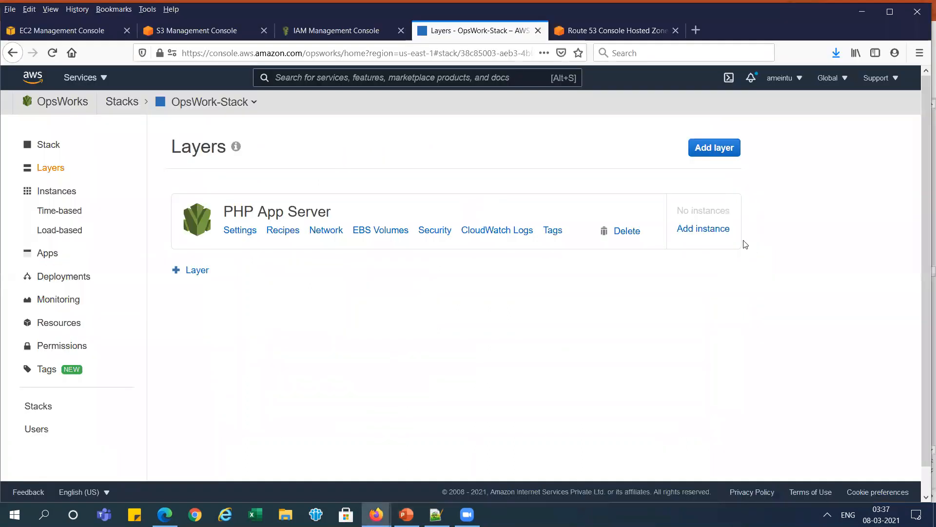
{"action": "left_click", "coordinate": [703, 234]}
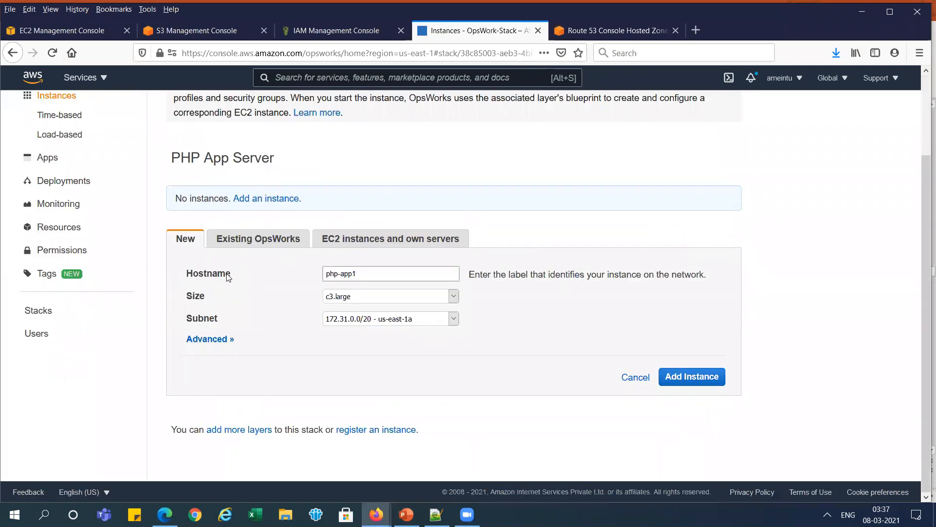
{"action": "triple_click", "coordinate": [332, 274]}
{"action": "key", "text": "ctrl+v"}
- Set the new instance's size to t2.micro
{"action": "left_click", "coordinate": [454, 297]}
{"action": "left_click", "coordinate": [454, 297]}
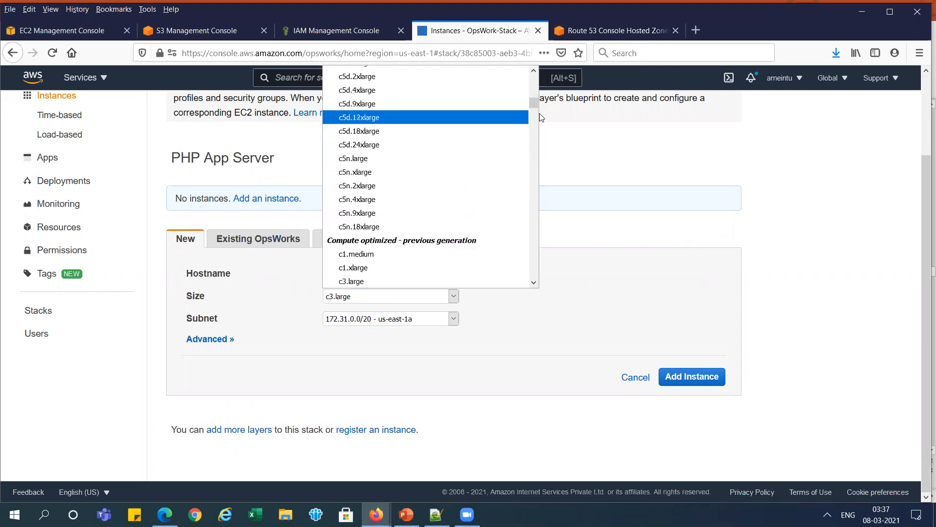
{"action": "left_click_drag", "start_coordinate": [535, 104], "coordinate": [528, 250]}
{"action": "left_click_drag", "start_coordinate": [527, 257], "coordinate": [526, 259]}
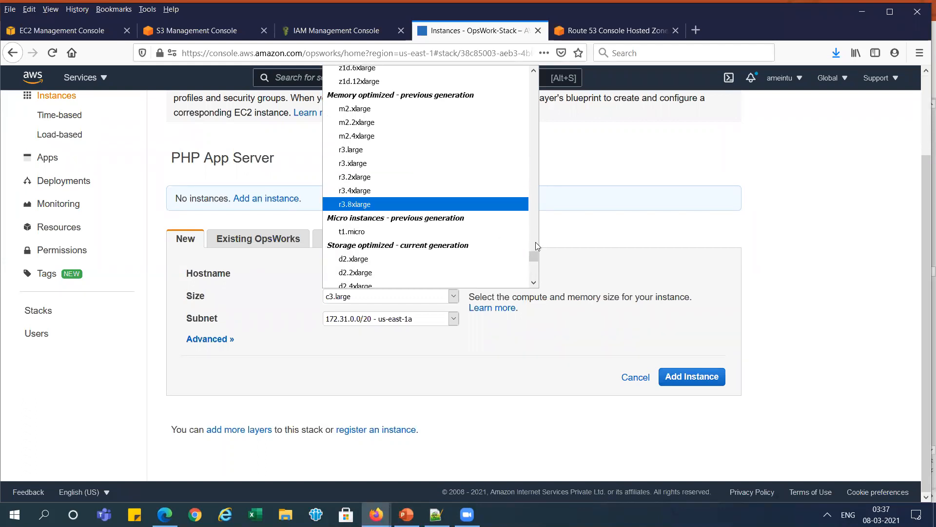
{"action": "left_click_drag", "start_coordinate": [531, 255], "coordinate": [533, 180]}
{"action": "left_click", "coordinate": [386, 88]}
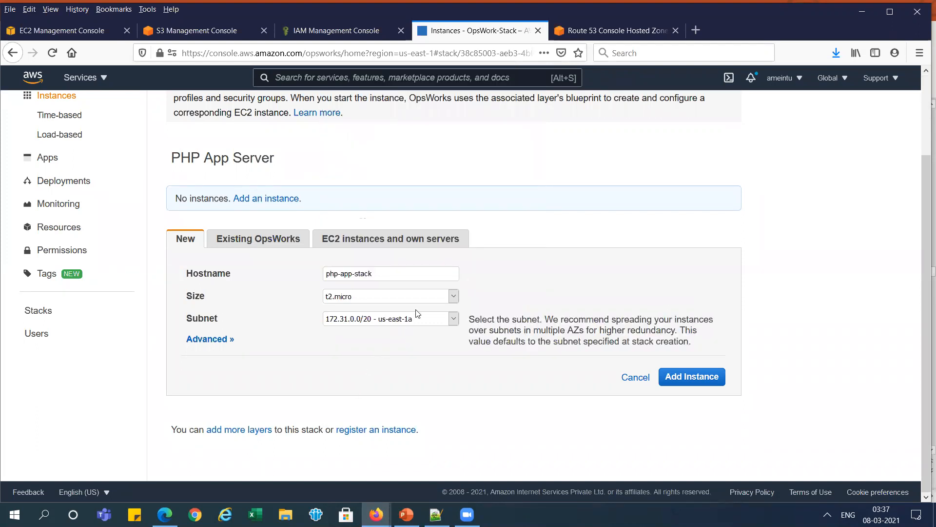
- Check the required instance size on the Add Instance slide in PowerPoint and return to the AWS console
{"action": "key", "text": "alt+Tab"}
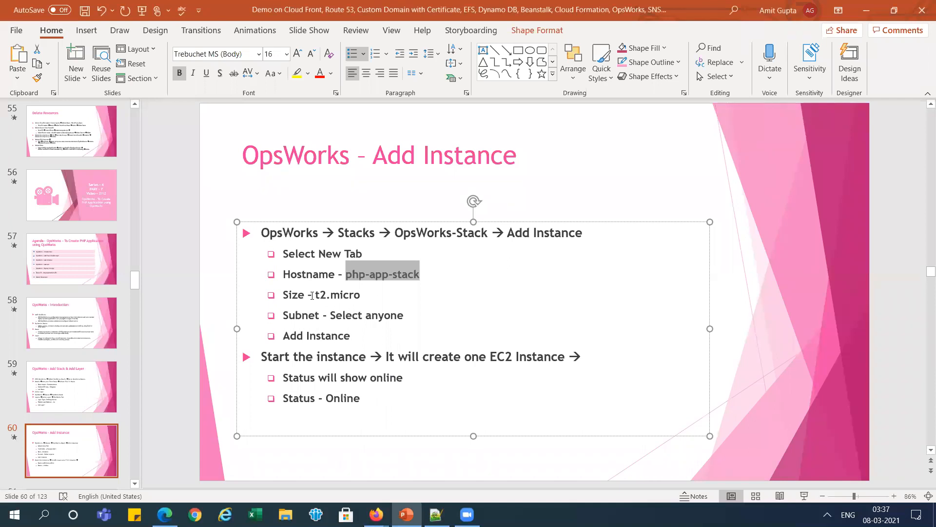
{"action": "left_click_drag", "start_coordinate": [308, 294], "coordinate": [360, 295]}
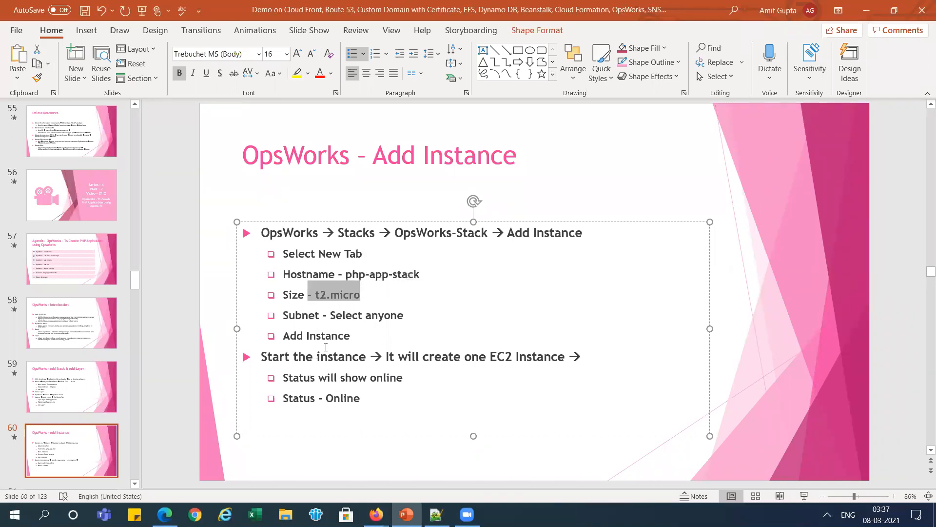
{"action": "key", "text": "alt+Tab"}
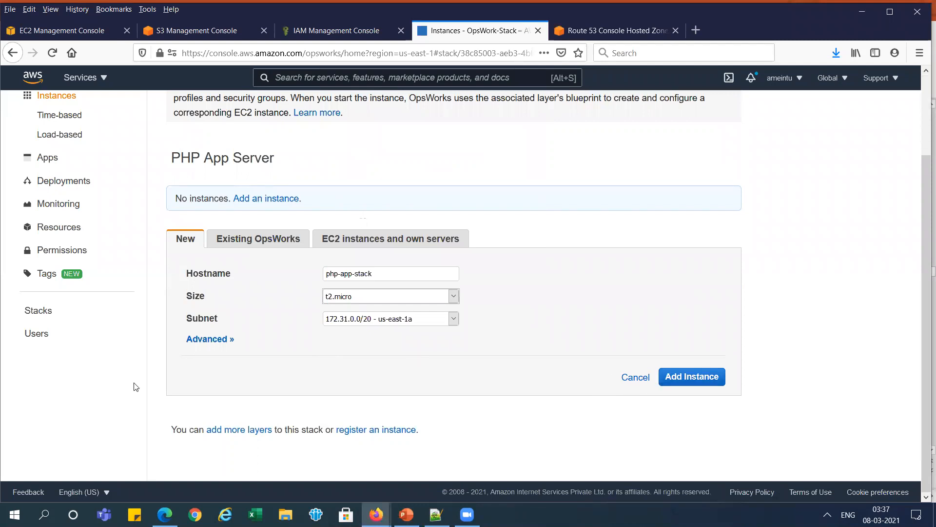
- Expand the instance's advanced options, review the SSH key, operating system and volume settings, and add the instance
{"action": "left_click", "coordinate": [198, 342]}
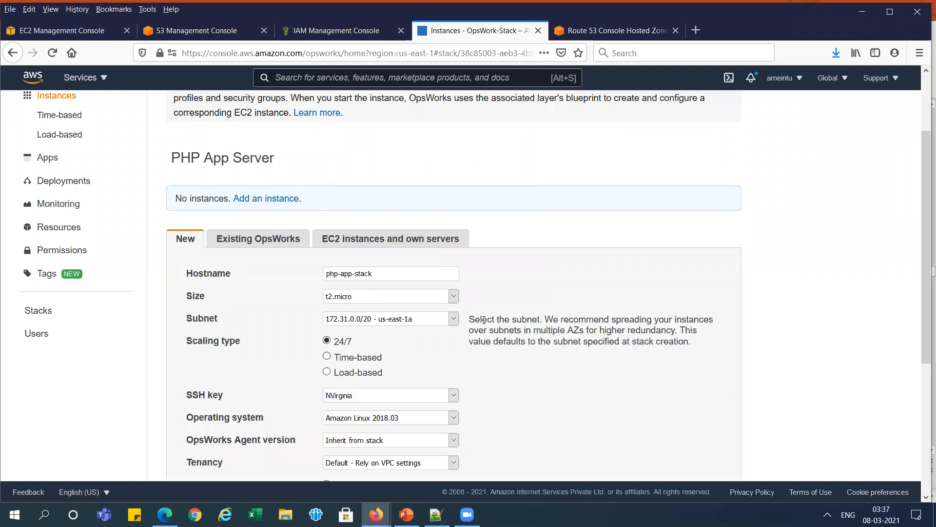
{"action": "left_click_drag", "start_coordinate": [923, 237], "coordinate": [924, 330]}
{"action": "mouse_move", "coordinate": [343, 242]}
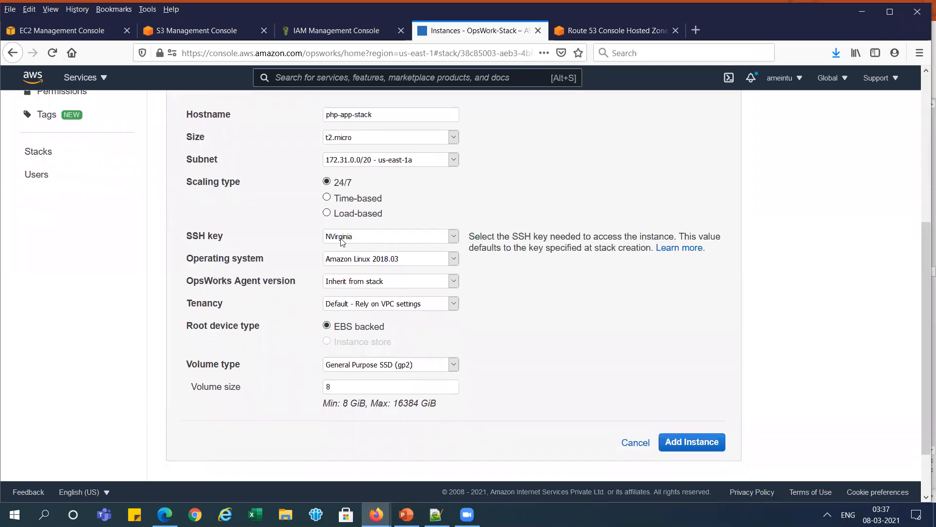
{"action": "mouse_move", "coordinate": [348, 264]}
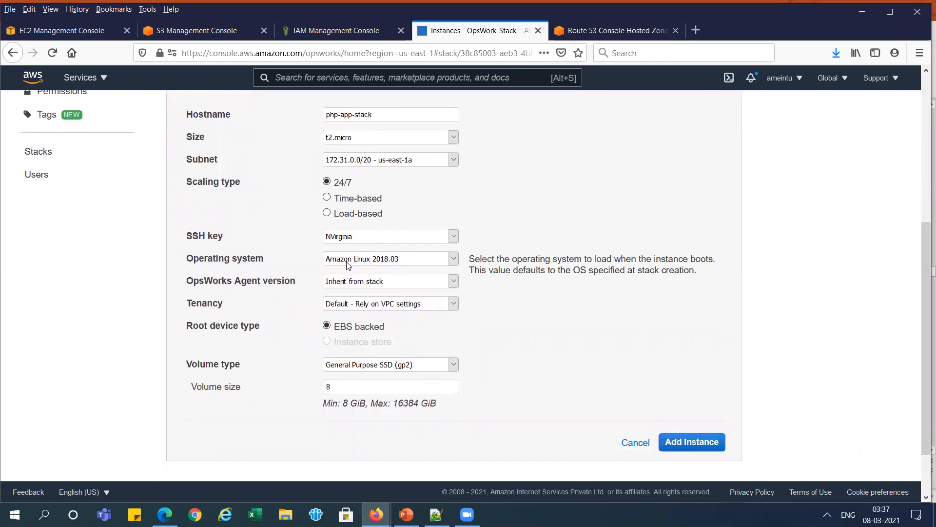
{"action": "mouse_move", "coordinate": [338, 384]}
{"action": "left_click", "coordinate": [692, 446]}
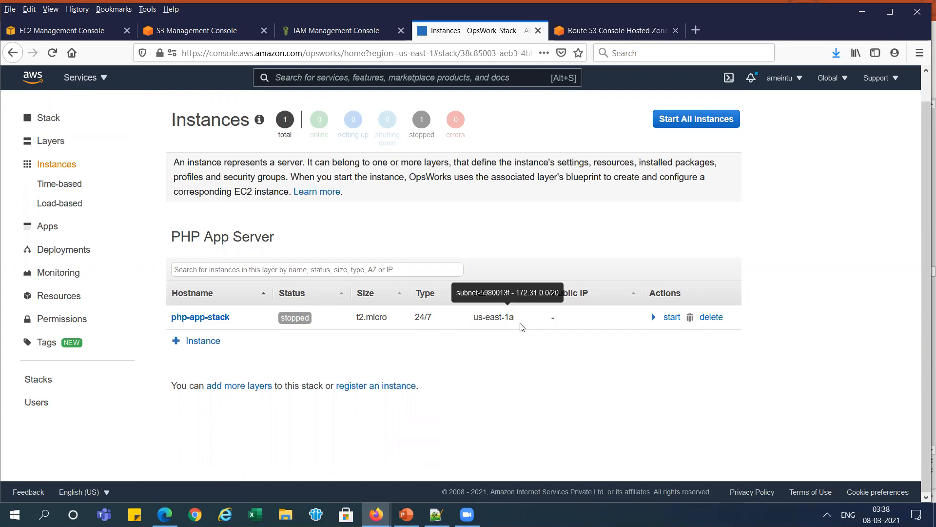
- Check the Add Instance slide in PowerPoint, return to the AWS console and start the php-app-stack instance
{"action": "key", "text": "alt+Tab"}
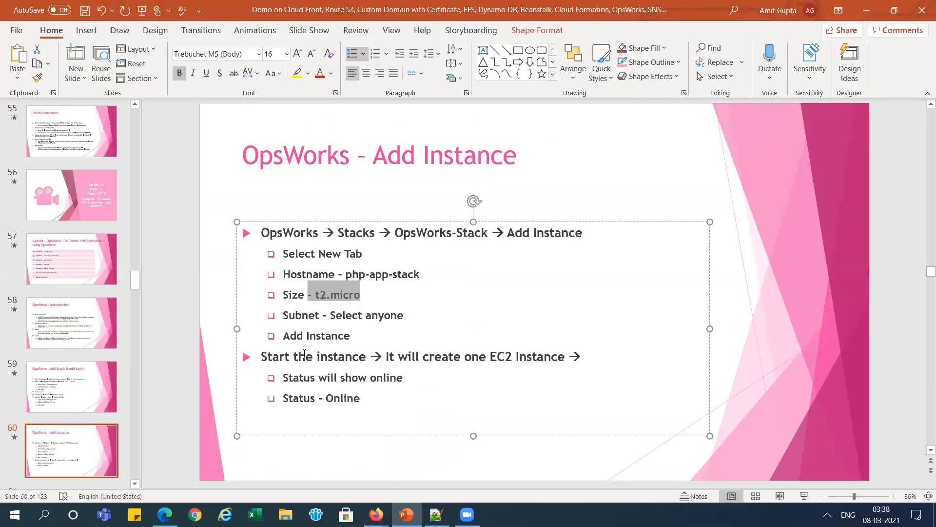
{"action": "key", "text": "alt+Tab"}
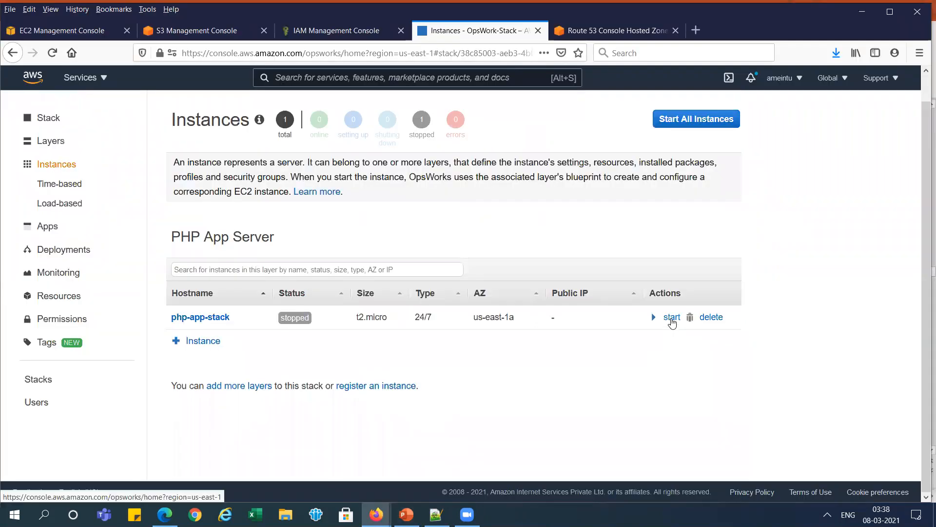
{"action": "left_click", "coordinate": [672, 318]}
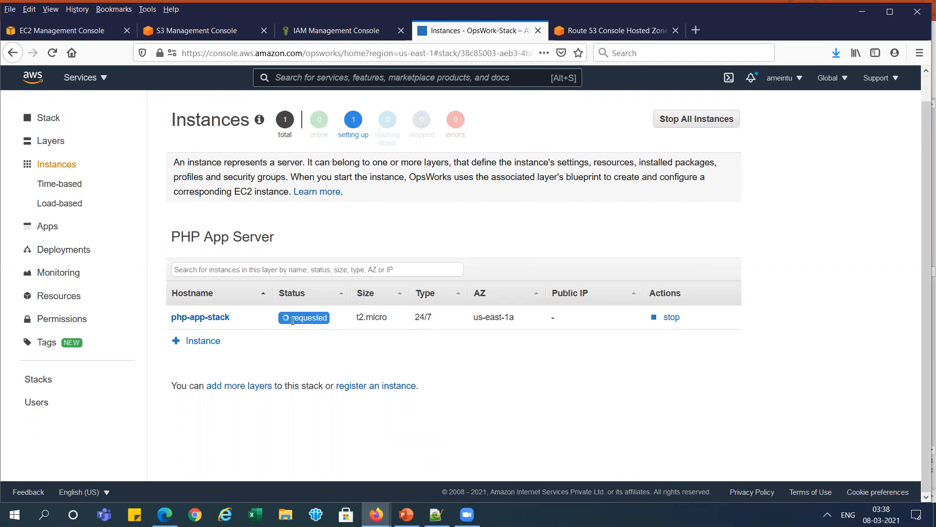
- Open the EC2 dashboard and refresh its resource counts to look for the newly started instance
{"action": "left_click", "coordinate": [78, 31]}
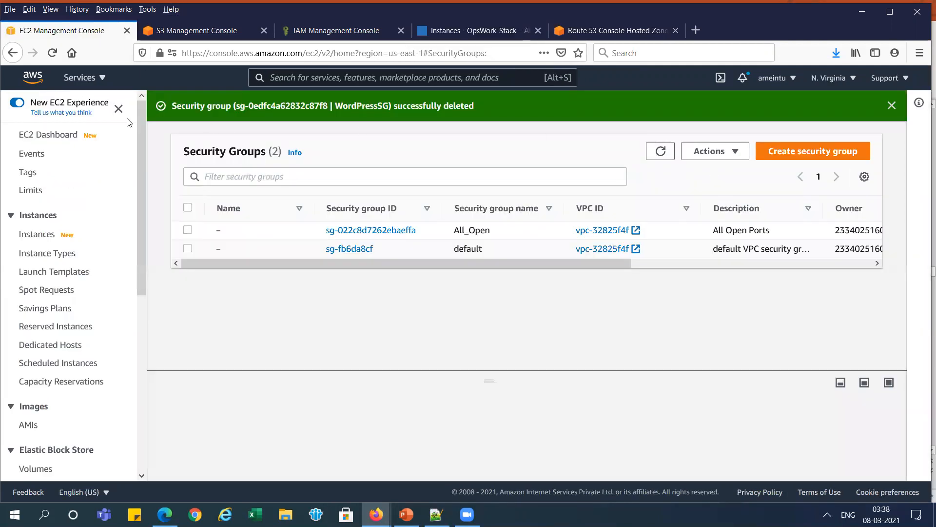
{"action": "left_click", "coordinate": [56, 135]}
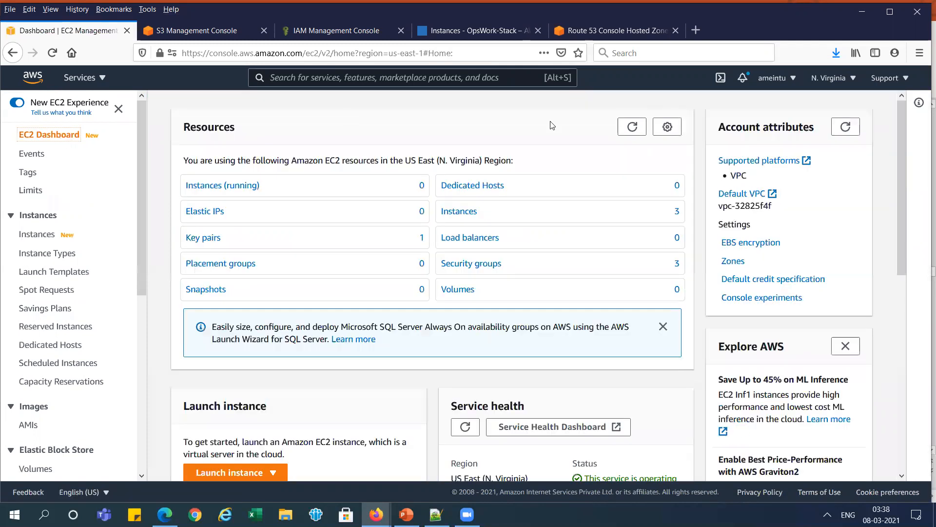
{"action": "left_click", "coordinate": [632, 127]}
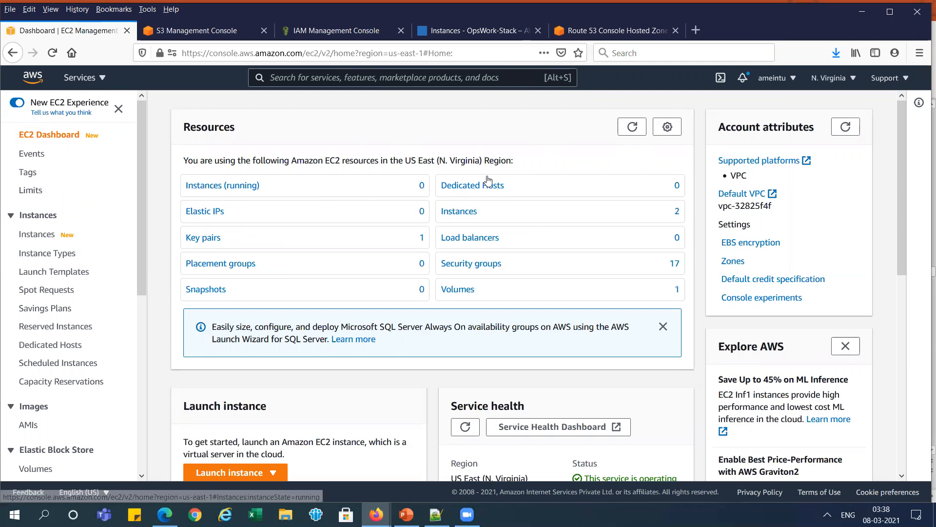
{"action": "left_click", "coordinate": [632, 127]}
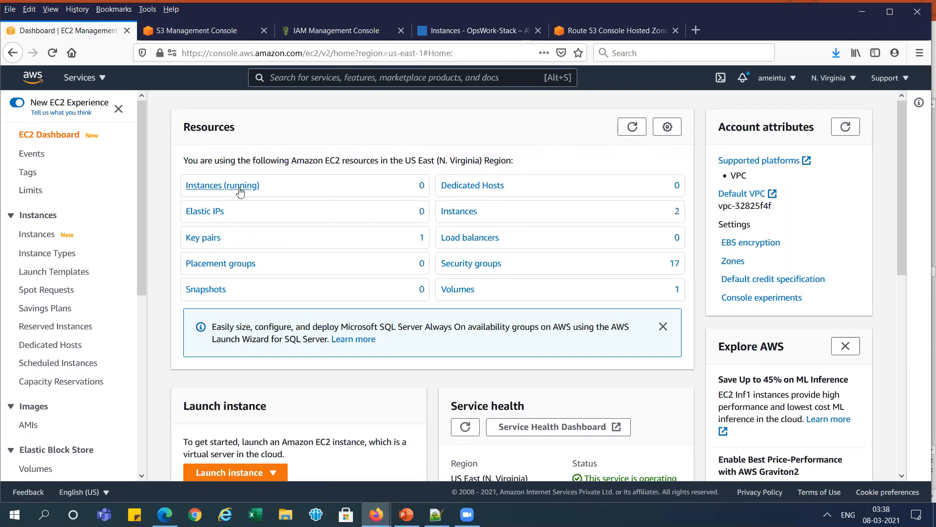
{"action": "left_click", "coordinate": [633, 127]}
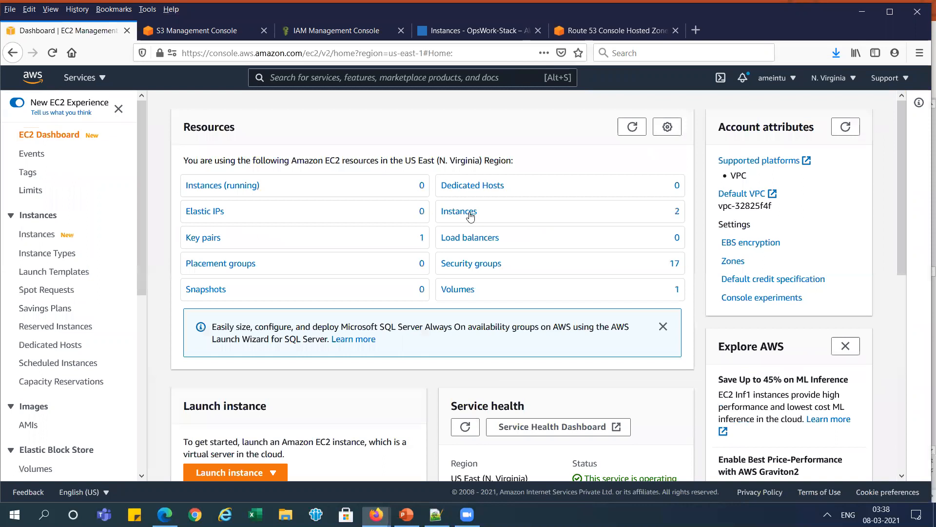
- Check the status of php-app-stack in OpsWorks and refresh the resource counts on the EC2 dashboard again
{"action": "left_click", "coordinate": [488, 33]}
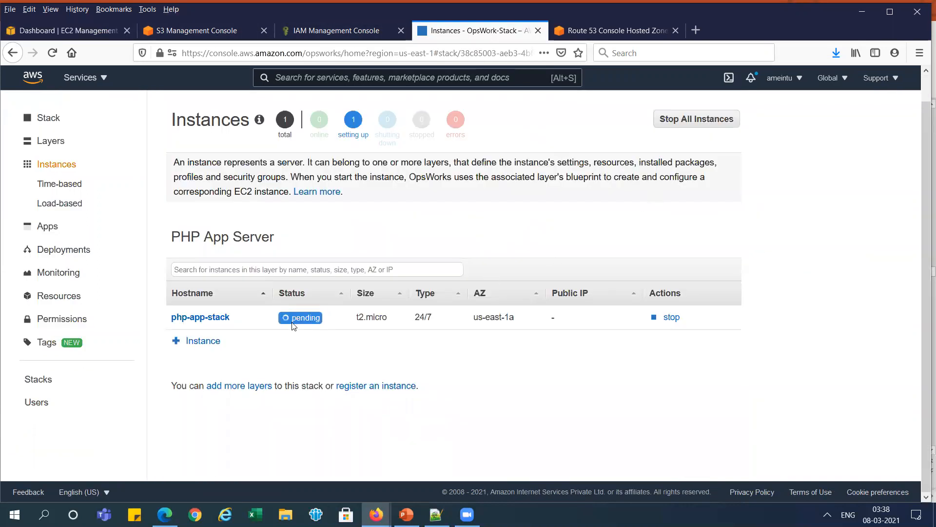
{"action": "left_click", "coordinate": [77, 31]}
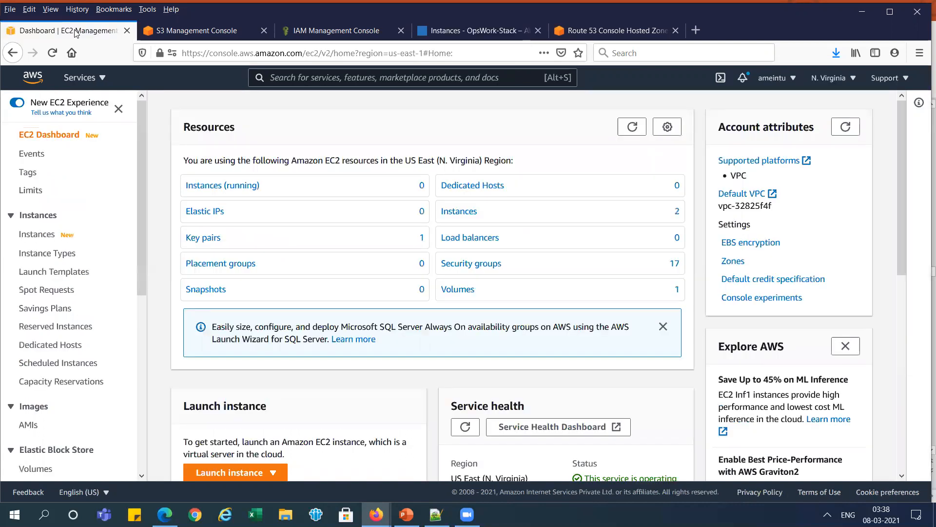
{"action": "left_click", "coordinate": [632, 126]}
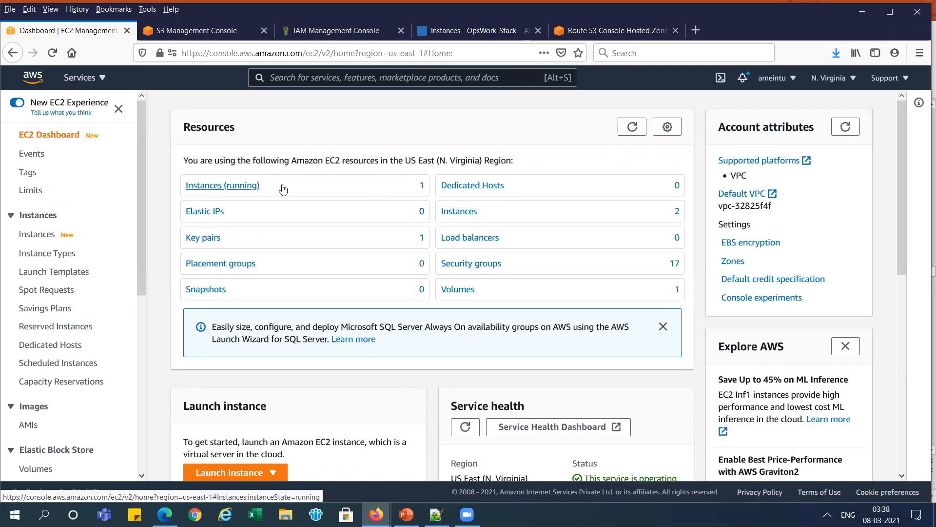
- List the running EC2 instances, refresh the list and return to the OpsWorks instances page
{"action": "left_click", "coordinate": [218, 189]}
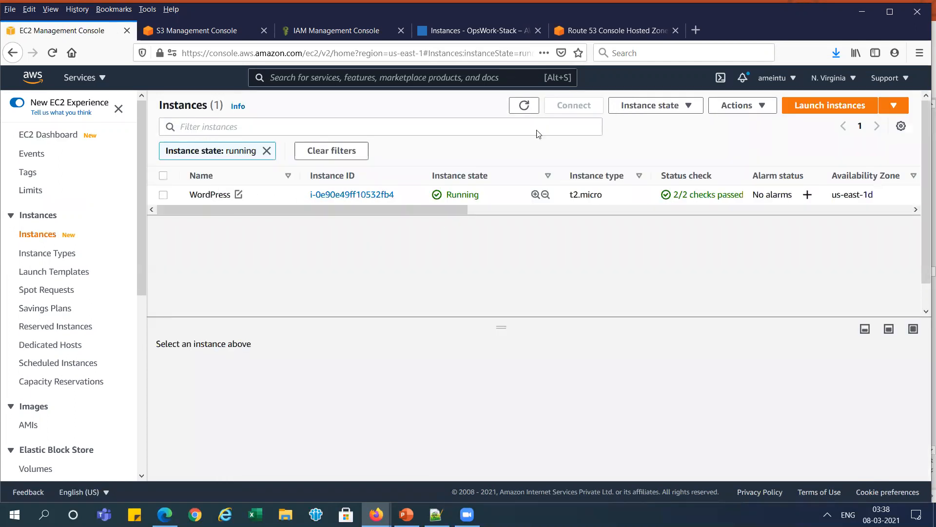
{"action": "left_click", "coordinate": [526, 106]}
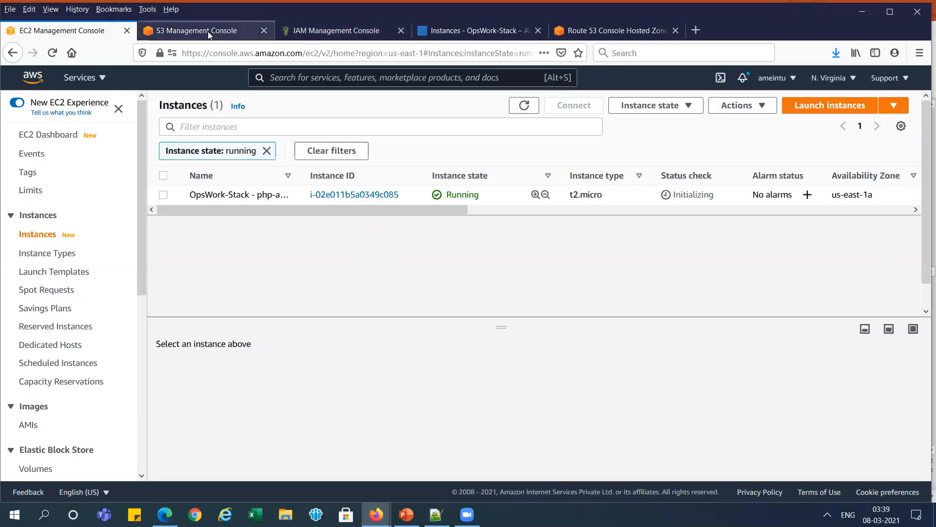
{"action": "left_click", "coordinate": [209, 32]}
{"action": "left_click", "coordinate": [331, 31]}
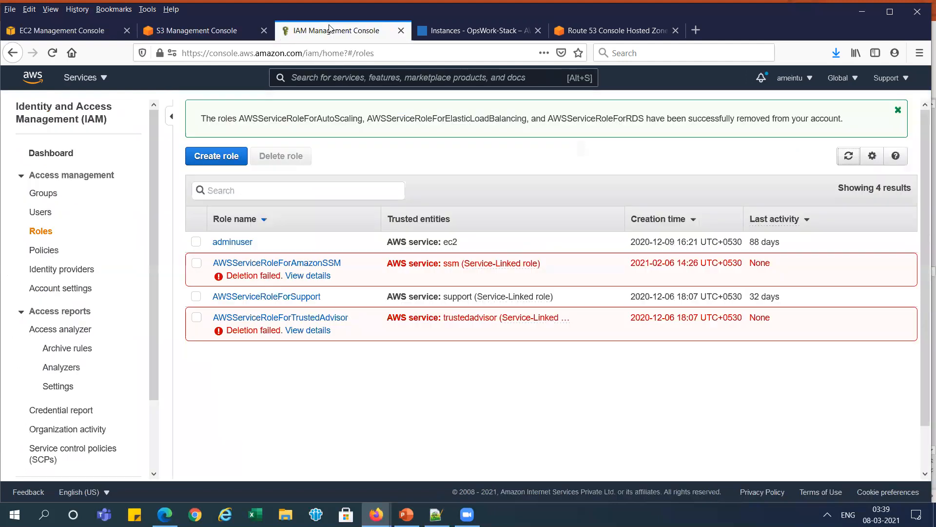
{"action": "left_click", "coordinate": [480, 31]}
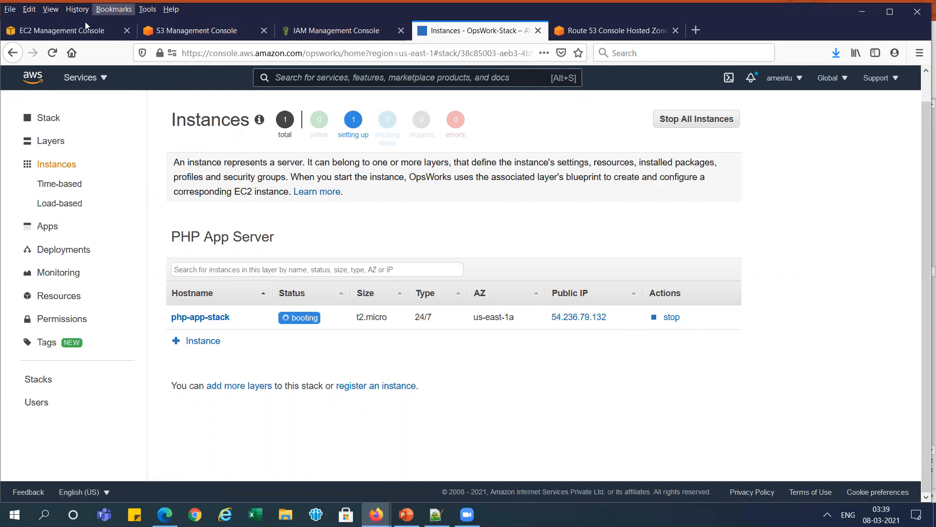
- Check the expected instance status on the PowerPoint slide and compare it with php-app-stack's status in the AWS console
{"action": "key", "text": "alt+Tab"}
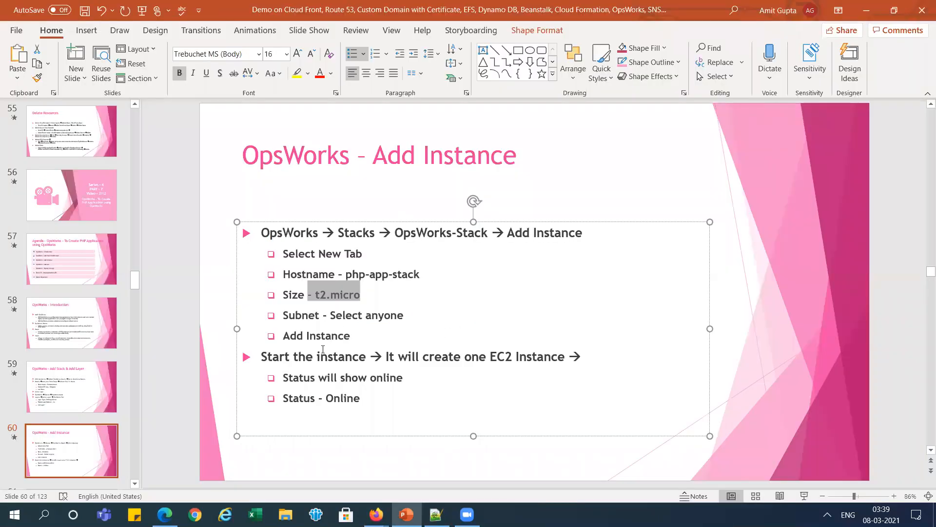
{"action": "left_click_drag", "start_coordinate": [312, 357], "coordinate": [360, 401]}
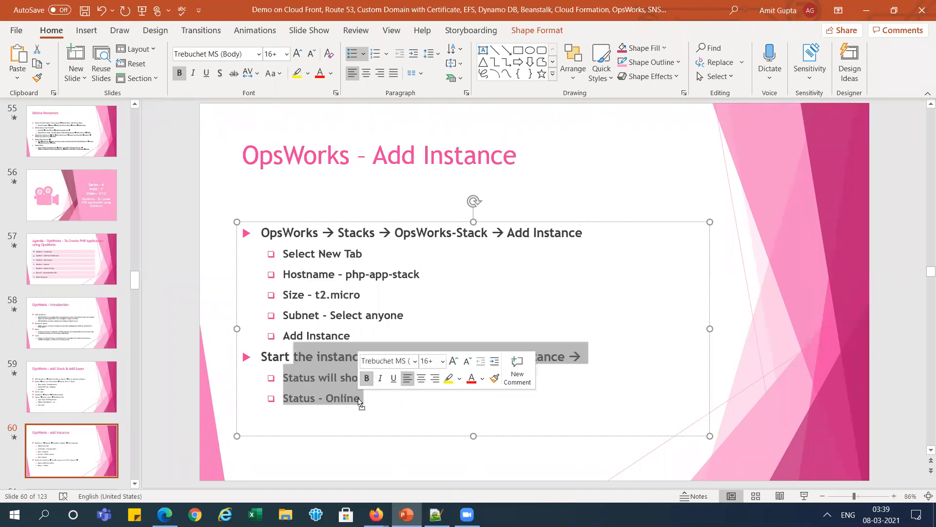
{"action": "left_click", "coordinate": [360, 399]}
{"action": "double_click", "coordinate": [346, 399]}
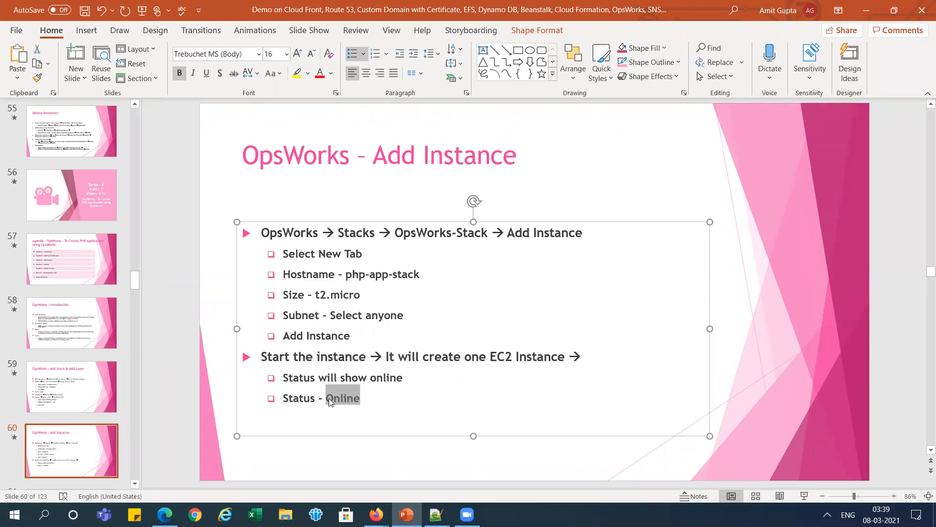
{"action": "key", "text": "alt+Tab"}
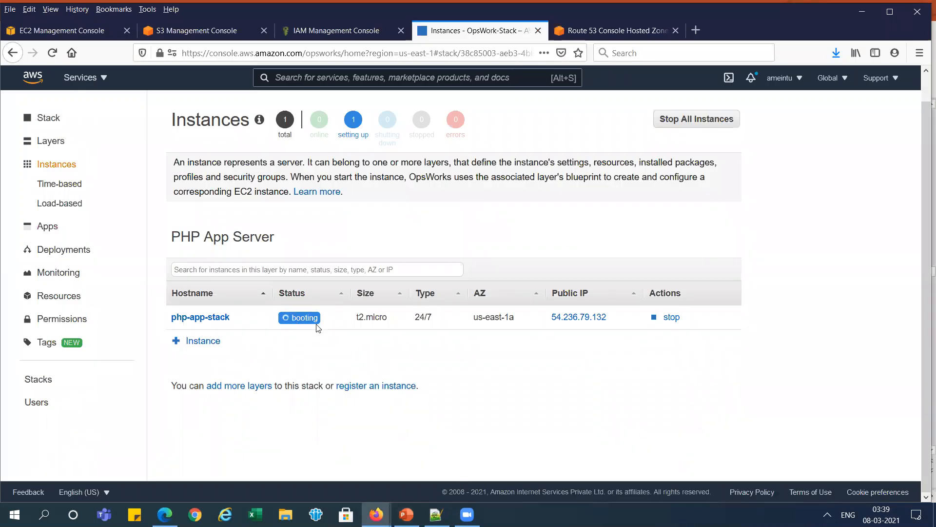
- Switch to PowerPoint, open the slide "OpsWorks – Add App" and copy the app name Php-App-Stack
{"action": "key", "text": "alt+Tab"}
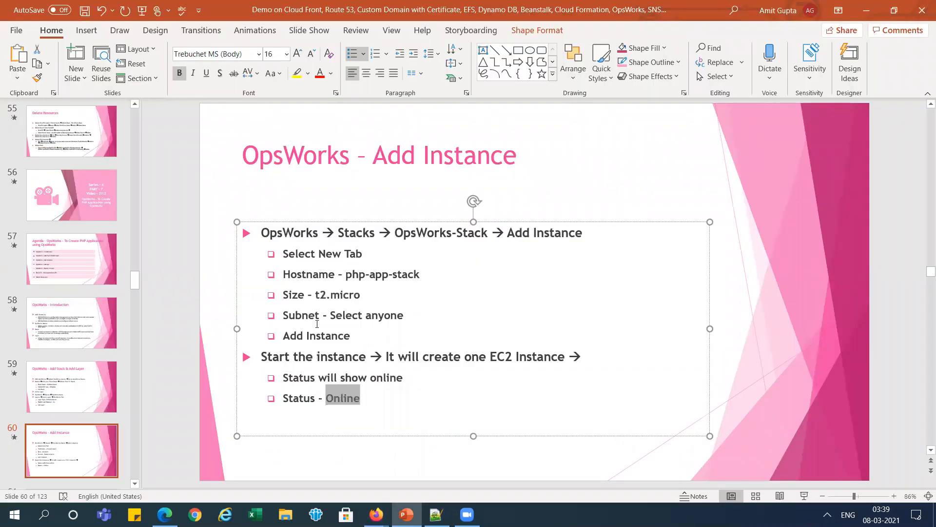
{"action": "left_click", "coordinate": [135, 270]}
{"action": "left_click_drag", "start_coordinate": [134, 270], "coordinate": [133, 295]}
{"action": "left_click", "coordinate": [80, 299]}
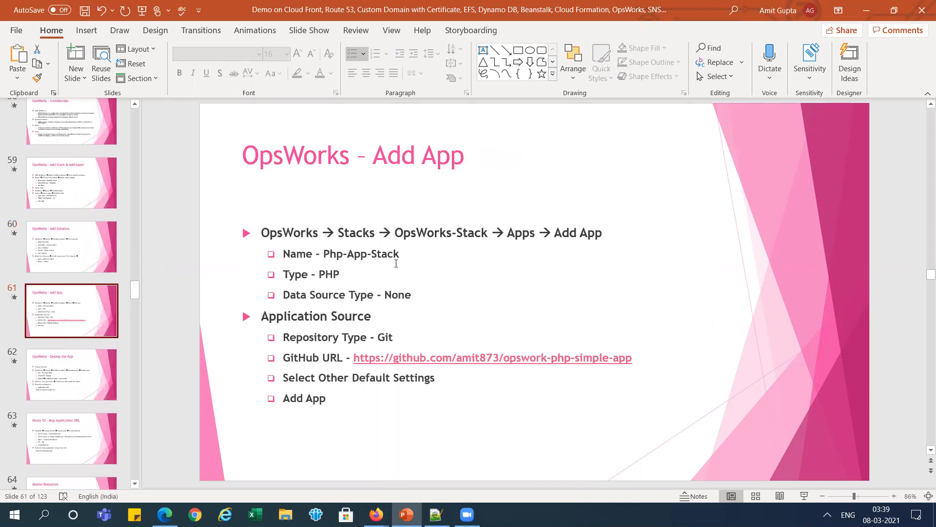
{"action": "left_click_drag", "start_coordinate": [325, 254], "coordinate": [398, 251]}
{"action": "key", "text": "ctrl+c"}
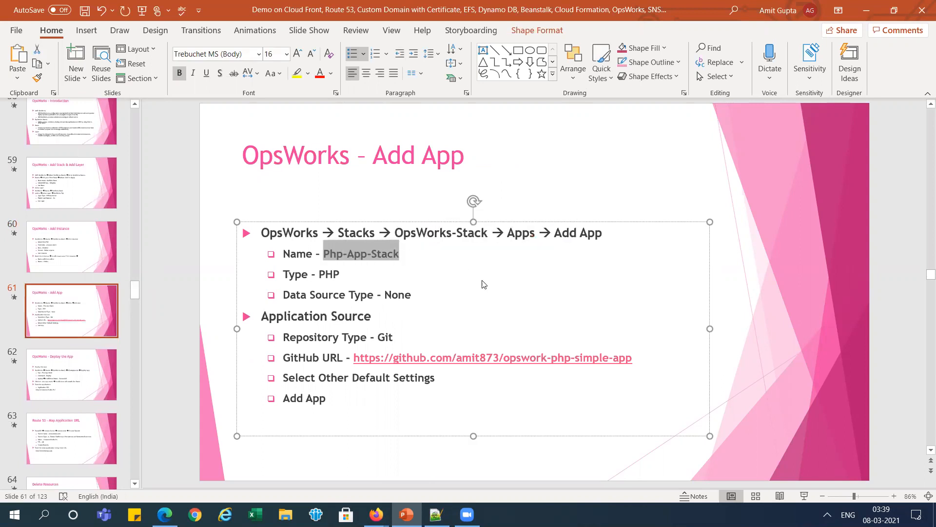
- Return to the AWS console in Firefox and view OpsWork-Stack's time-based and load-based instances pages
{"action": "key", "text": "alt+Tab"}
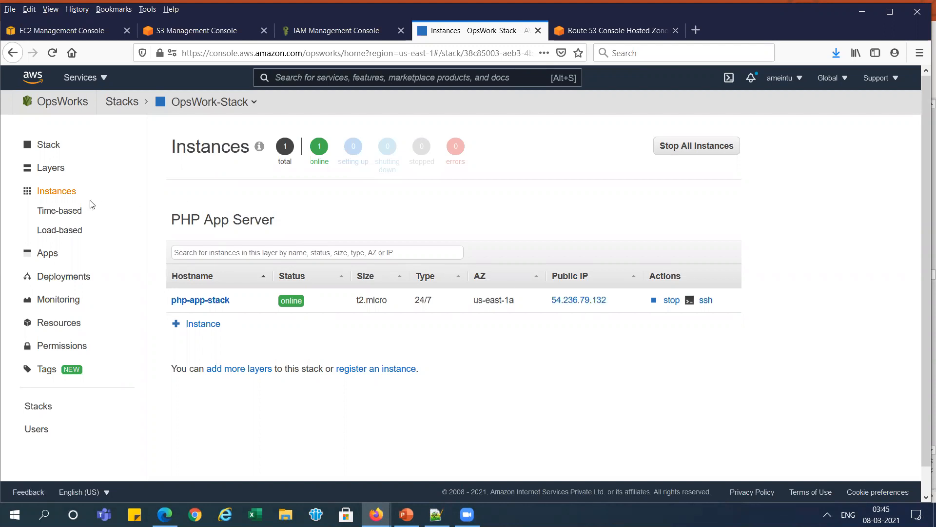
{"action": "left_click", "coordinate": [62, 216]}
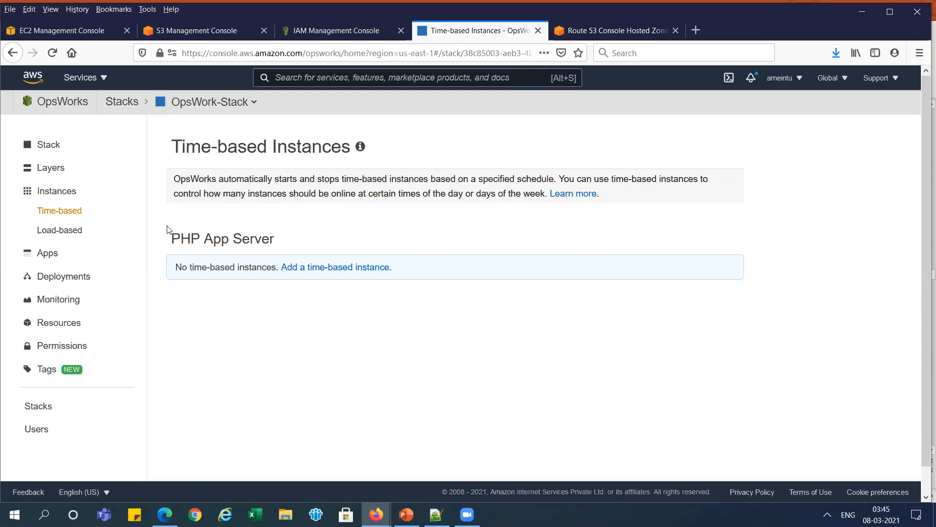
{"action": "left_click", "coordinate": [71, 234]}
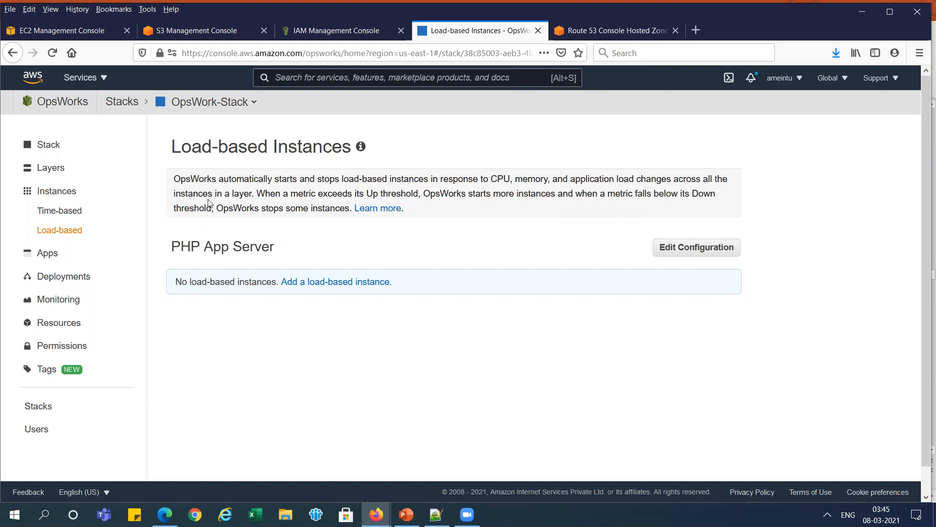
- Start adding an app to OpsWork-Stack, name it Php-App-Stack and check the form's settings against the PowerPoint slide
{"action": "left_click", "coordinate": [49, 259]}
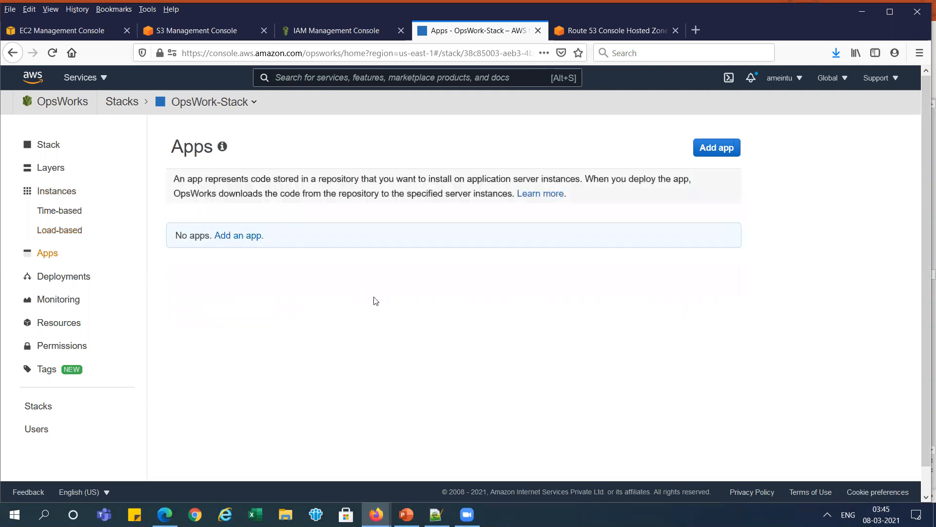
{"action": "key", "text": "alt+Tab"}
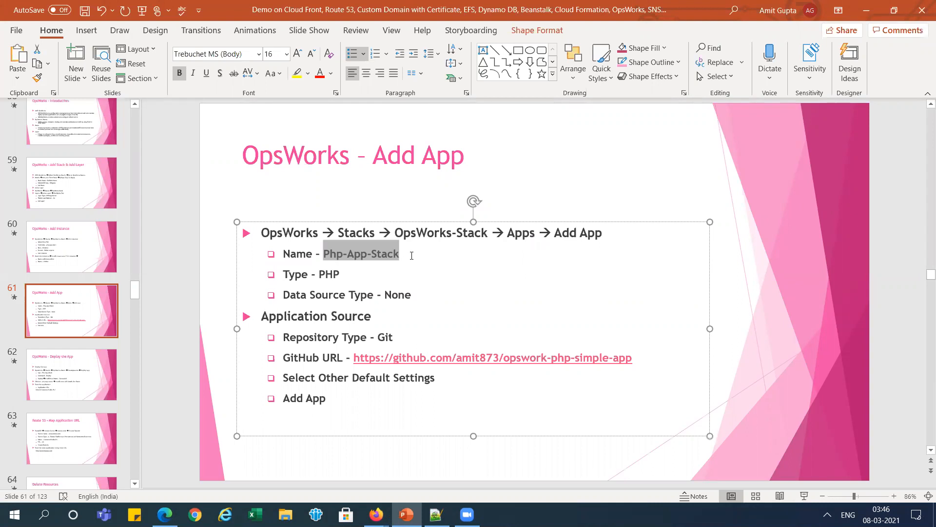
{"action": "key", "text": "alt+Tab"}
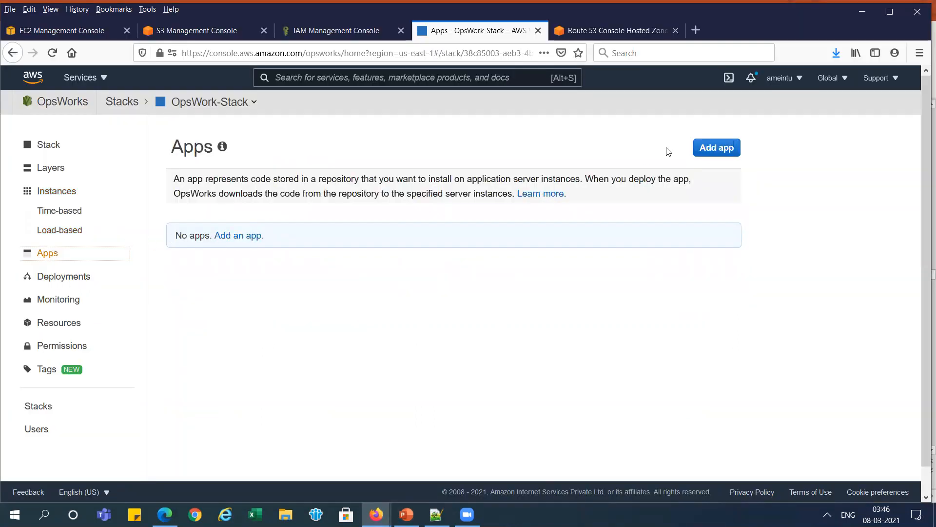
{"action": "left_click", "coordinate": [710, 151]}
{"action": "left_click", "coordinate": [407, 207]}
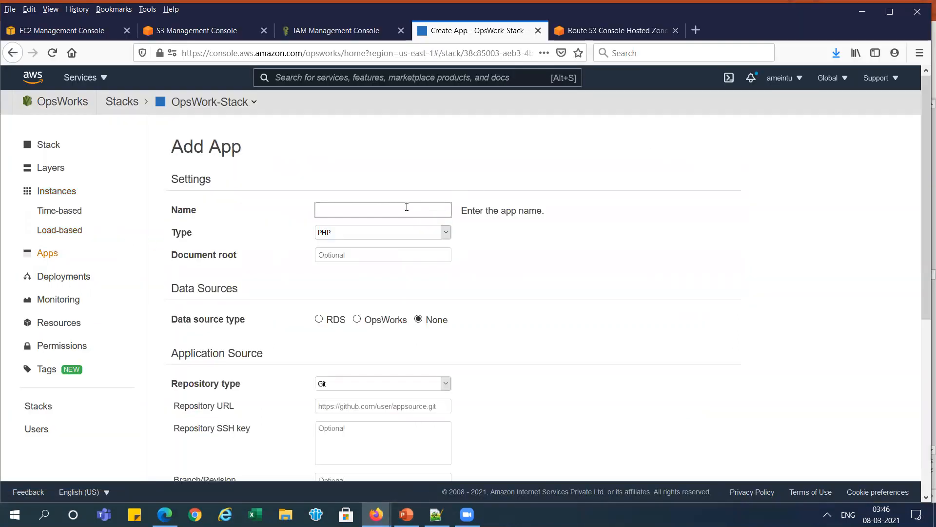
{"action": "key", "text": "ctrl+v"}
{"action": "key", "text": "alt+Tab"}
{"action": "key", "text": "alt+Tab"}
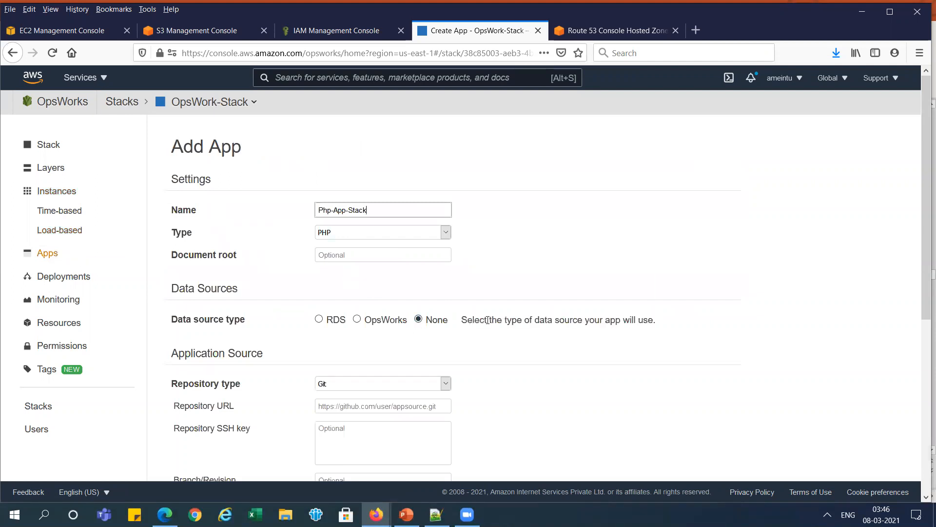
- Copy the opswork-php-simple-app GitHub URL from the PowerPoint slide and enter it as the app's repository URL
{"action": "key", "text": "alt+Tab"}
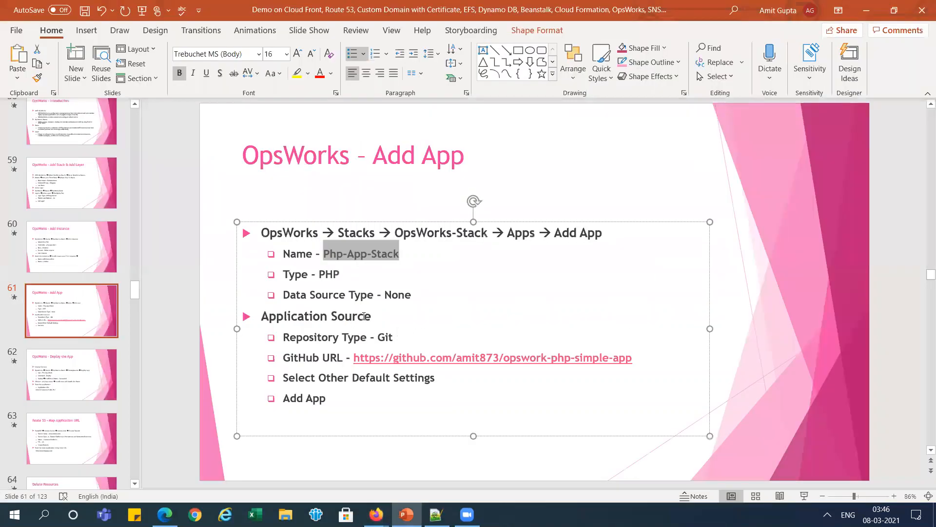
{"action": "left_click_drag", "start_coordinate": [354, 357], "coordinate": [598, 358]}
{"action": "key", "text": "shift+Left"}
{"action": "key", "text": "ctrl+c"}
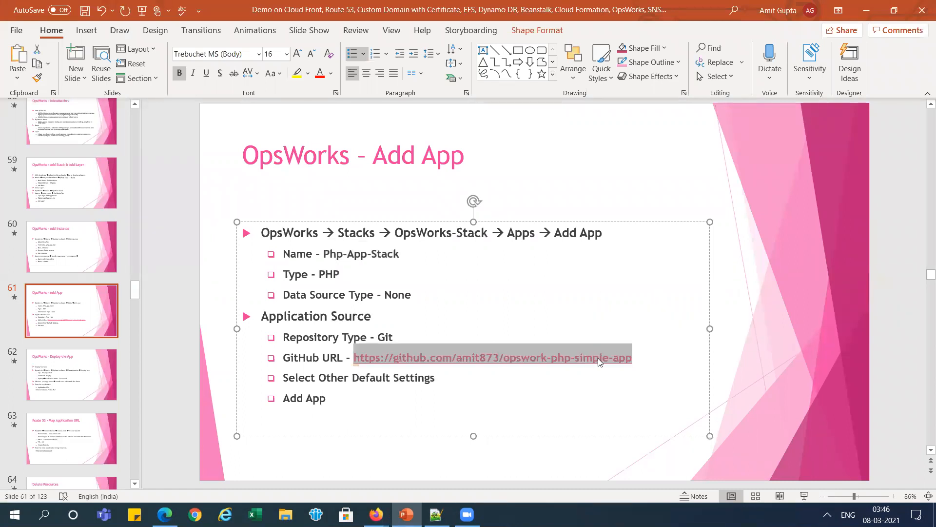
{"action": "key", "text": "alt+Tab"}
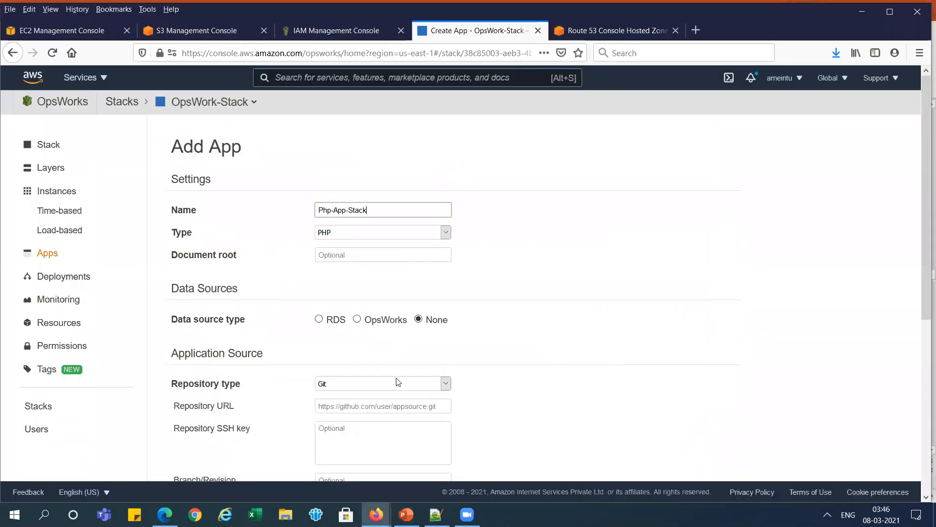
{"action": "left_click", "coordinate": [369, 405]}
{"action": "key", "text": "ctrl+v"}
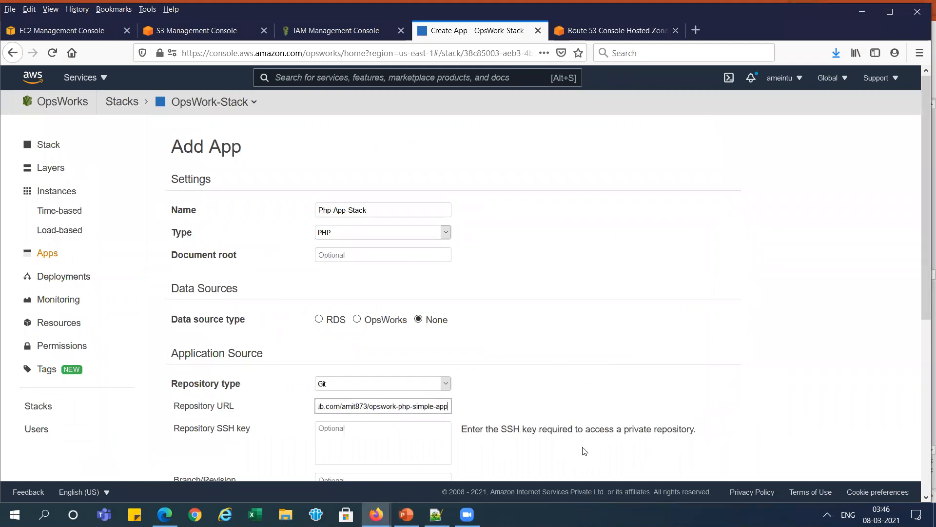
{"action": "key", "text": "Tab"}
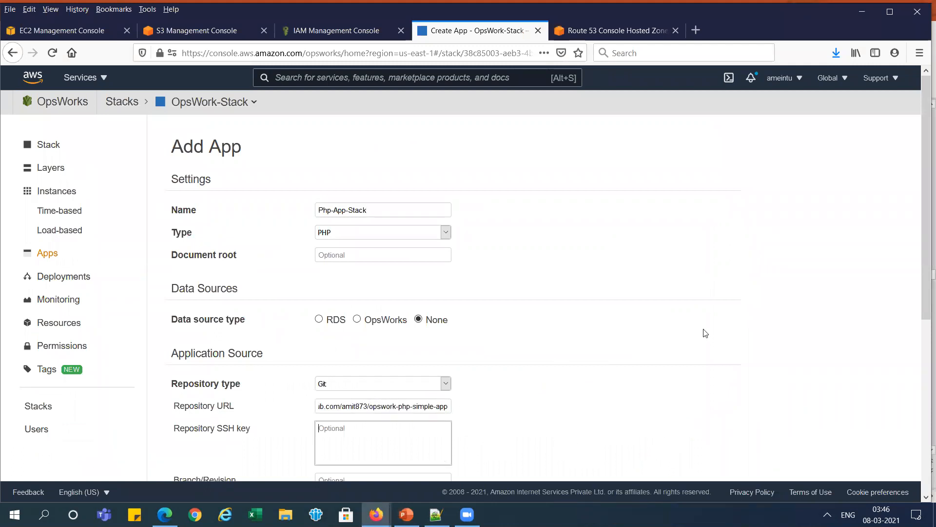
- Open the opswork-php-simple-app repository in a new browser tab, examine its files and check the remaining instructions on the PowerPoint slide
{"action": "left_click", "coordinate": [699, 28]}
{"action": "key", "text": "ctrl+v"}
{"action": "key", "text": "Return"}
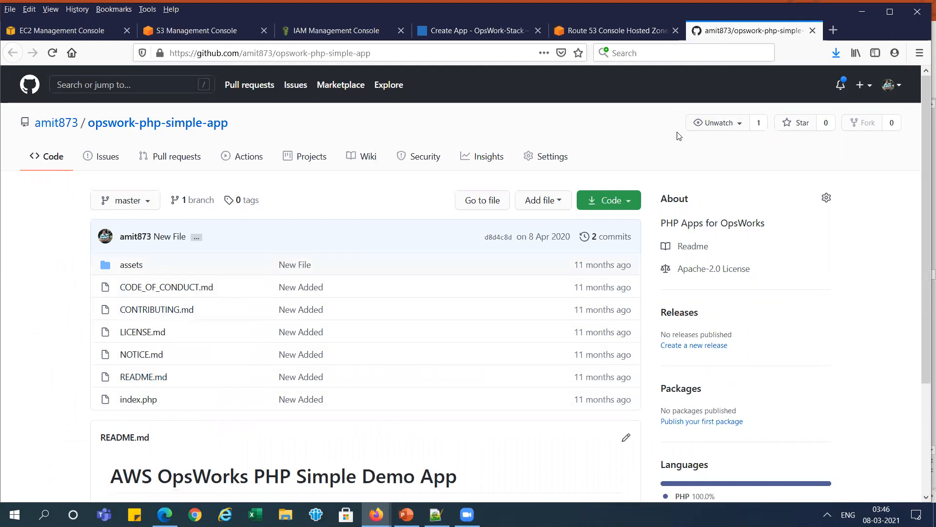
{"action": "key", "text": "alt+Tab"}
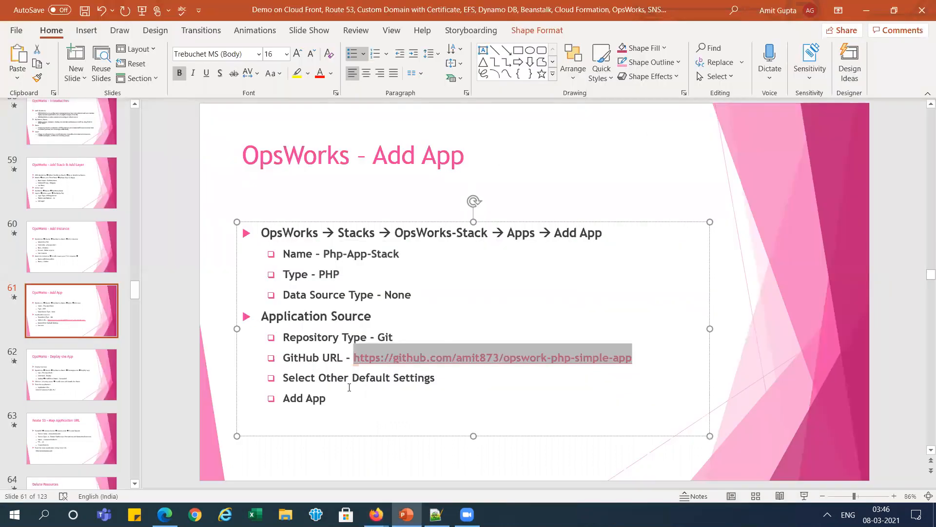
{"action": "key", "text": "alt+Tab"}
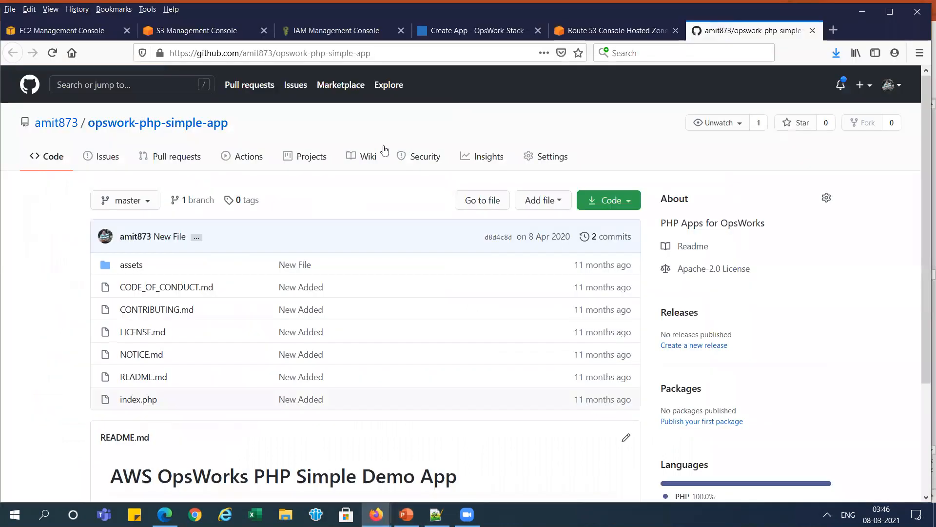
- Return to the Add App form in OpsWorks and create Php-App-Stack with the remaining settings at their defaults
{"action": "left_click", "coordinate": [437, 39]}
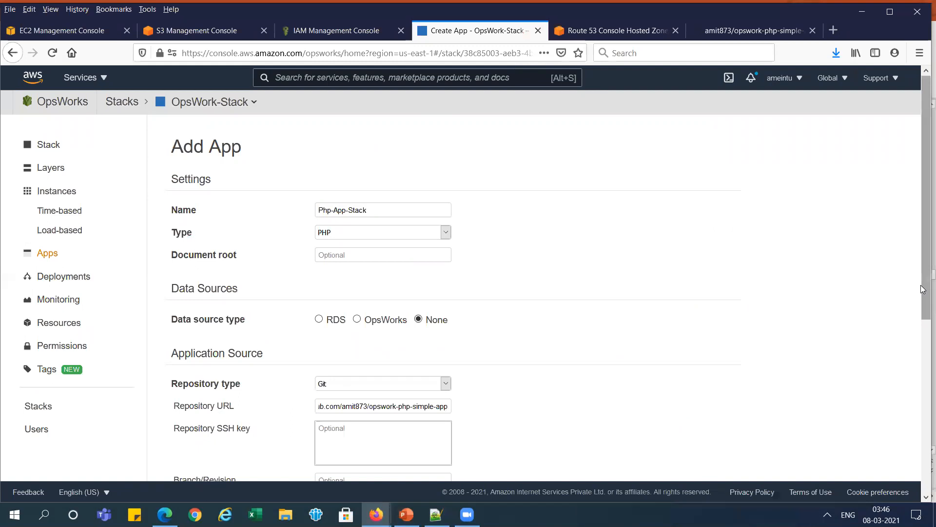
{"action": "left_click_drag", "start_coordinate": [923, 317], "coordinate": [923, 451]}
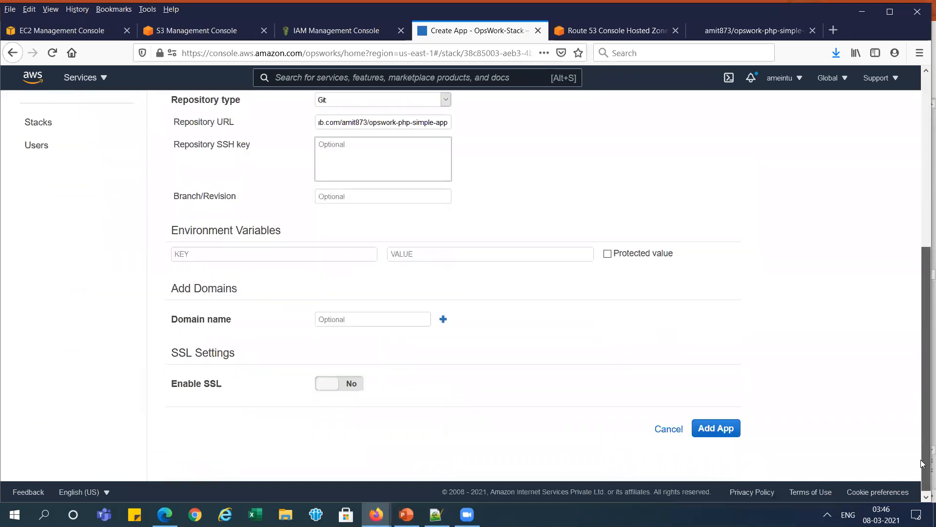
{"action": "left_click", "coordinate": [717, 434]}
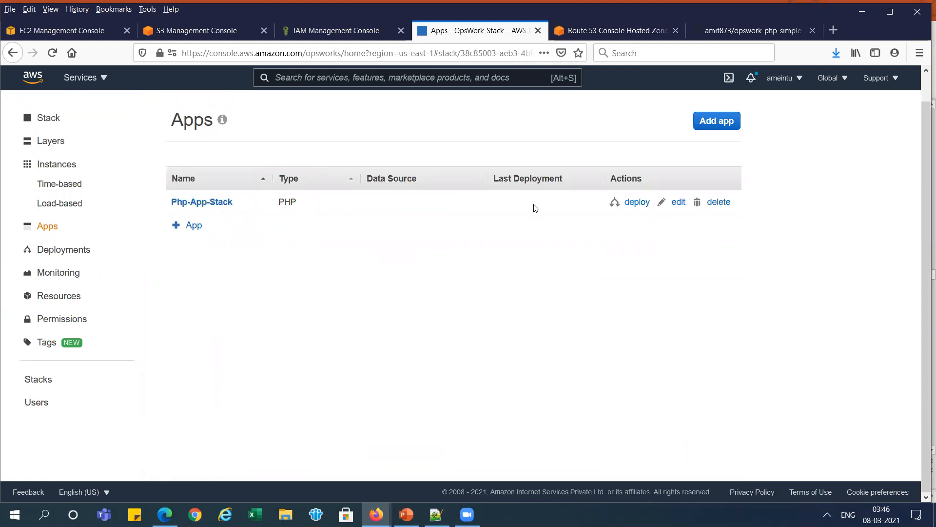
- Open the deployment form for Php-App-Stack and compare its settings with the PowerPoint slide "OpsWorks – Deploy the App"
{"action": "left_click", "coordinate": [637, 203]}
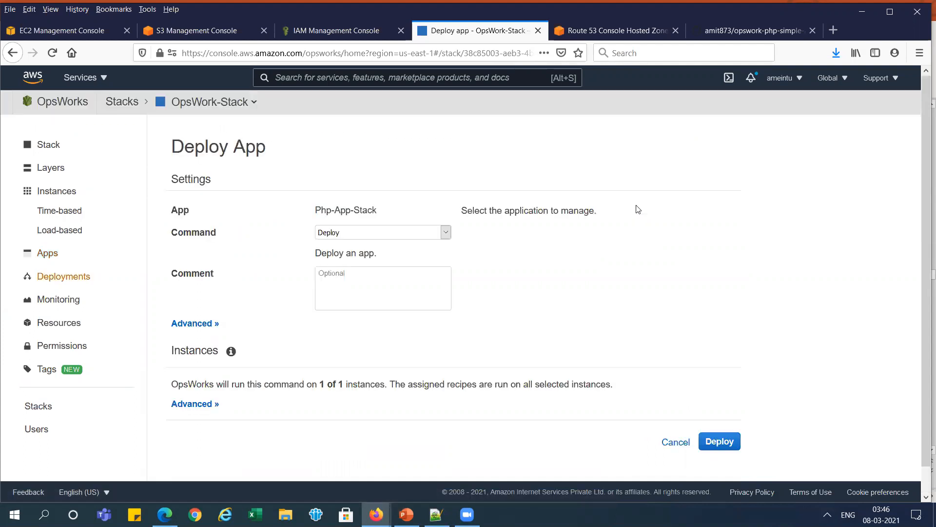
{"action": "key", "text": "alt+Tab"}
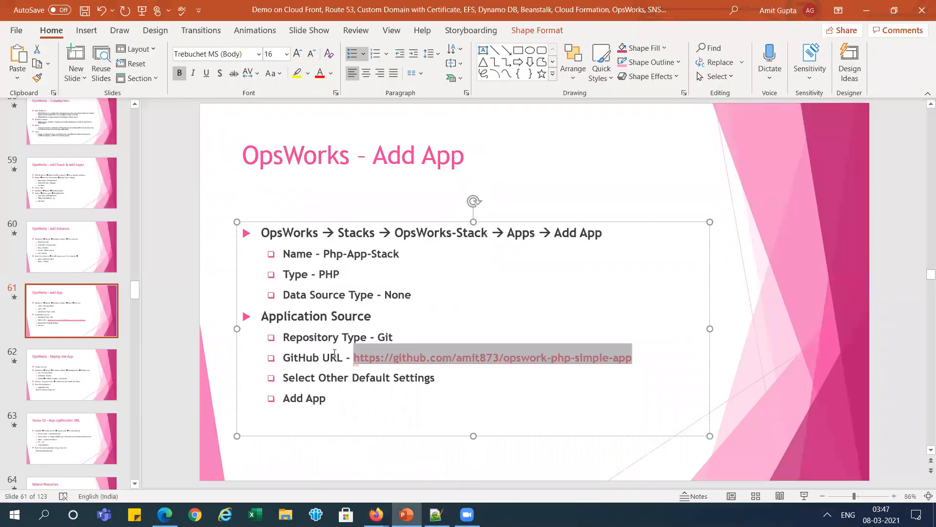
{"action": "left_click", "coordinate": [93, 370]}
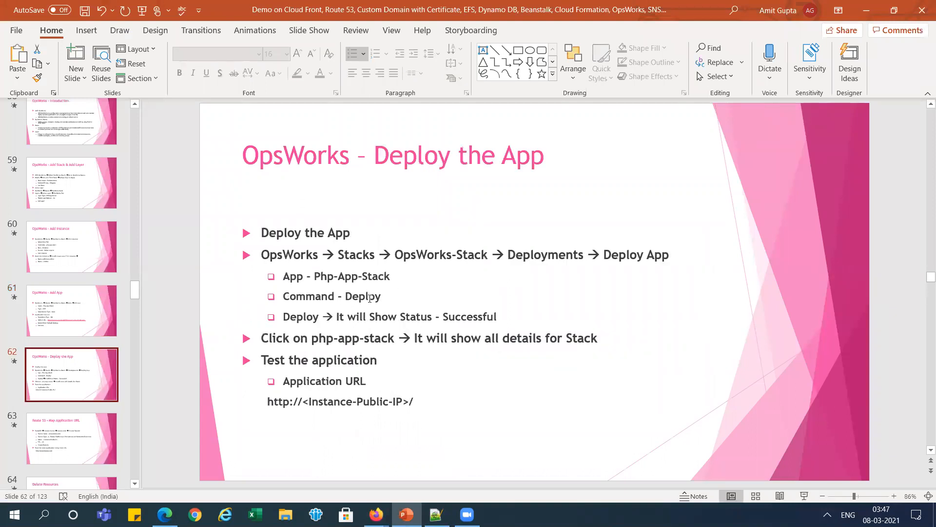
{"action": "key", "text": "alt+Tab"}
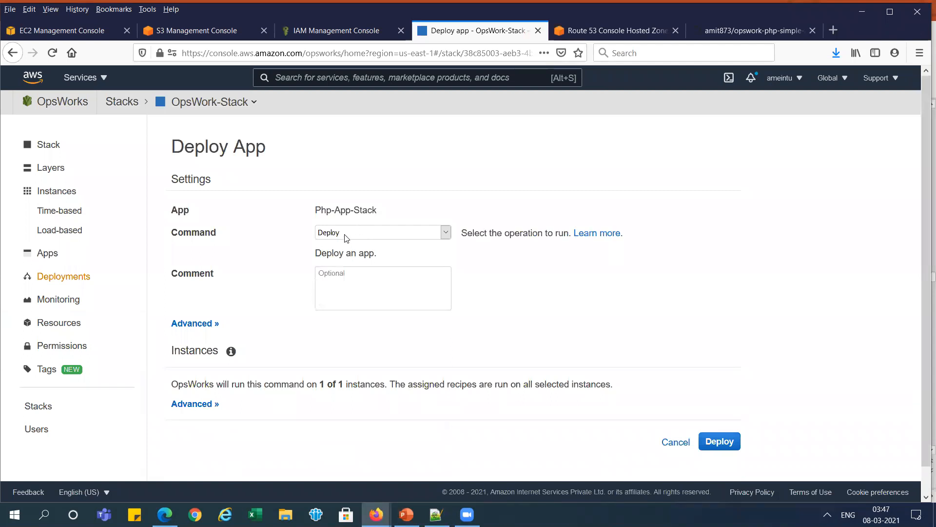
{"action": "key", "text": "alt+Tab"}
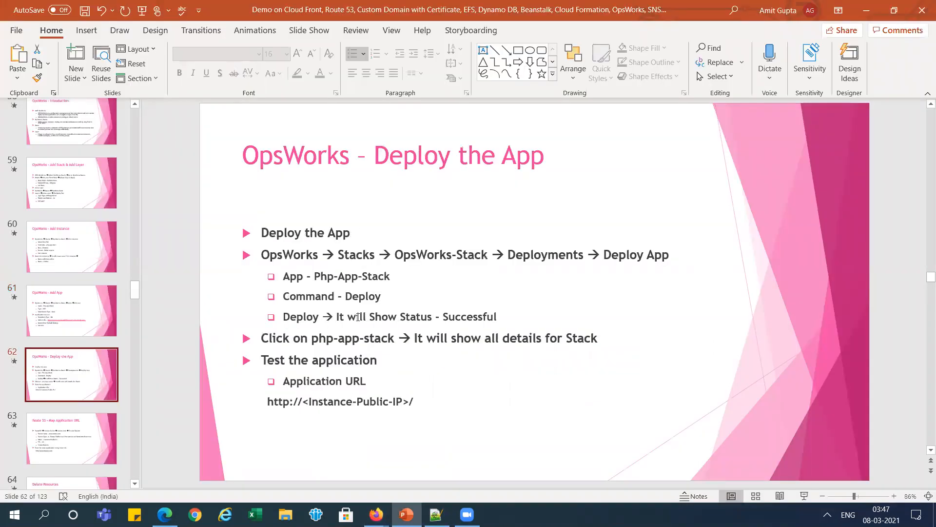
{"action": "key", "text": "alt+Tab"}
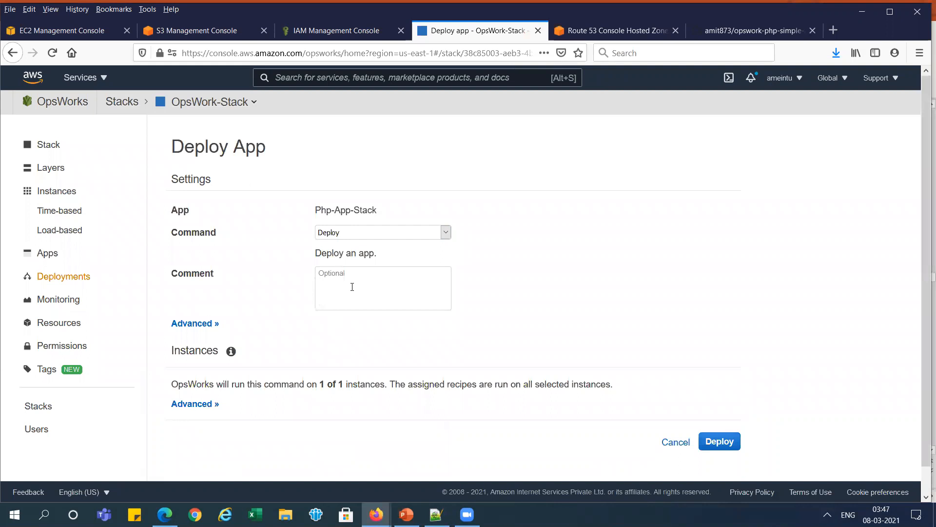
- Expand the advanced deployment settings, leave Custom Chef JSON empty and deploy Php-App-Stack with the Deploy command
{"action": "left_click", "coordinate": [197, 329]}
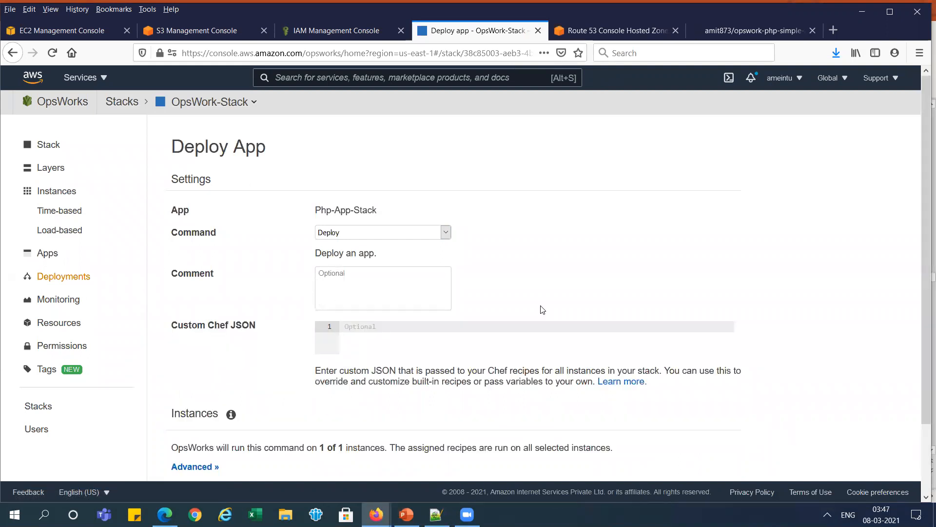
{"action": "scroll", "coordinate": [923, 225], "scroll_direction": "down", "scroll_amount": 3}
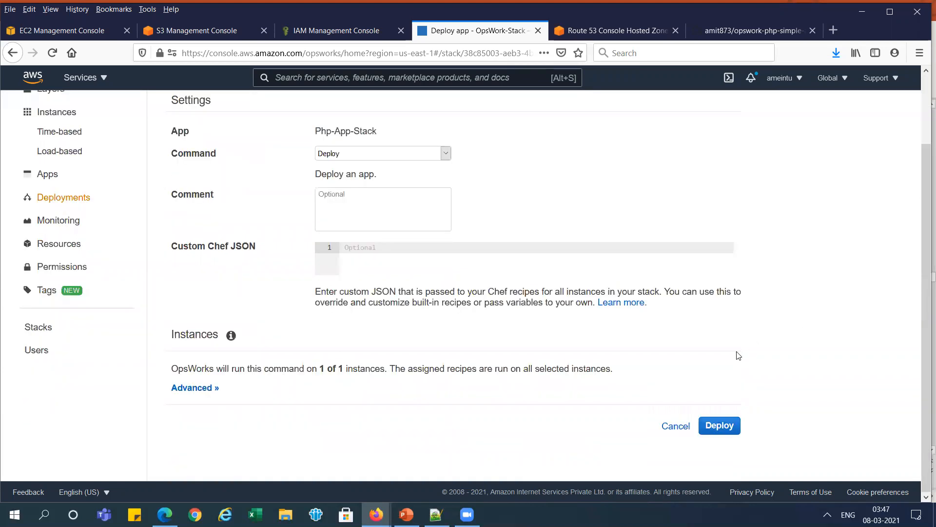
{"action": "left_click", "coordinate": [724, 427]}
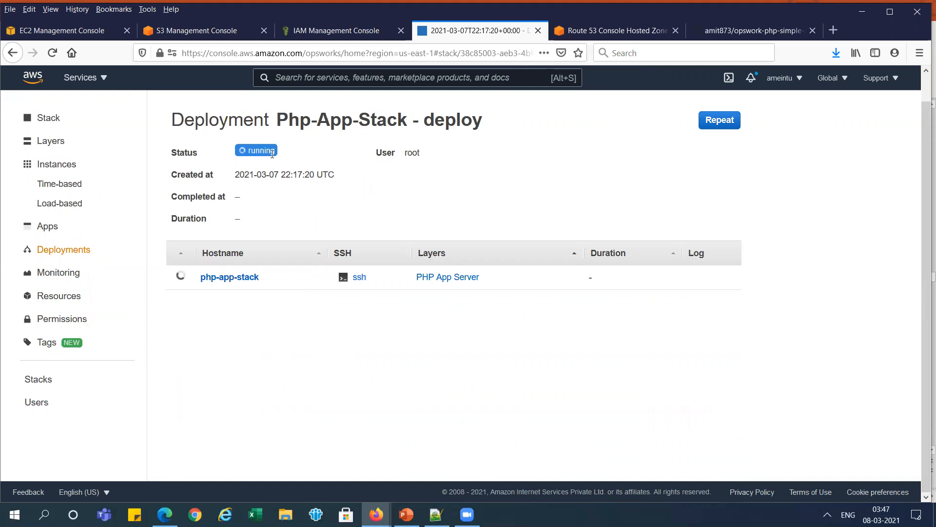
- Check the deployment status against the PowerPoint slide, and view php-app-stack's instance details and the stack's instance list
{"action": "key", "text": "alt+Tab"}
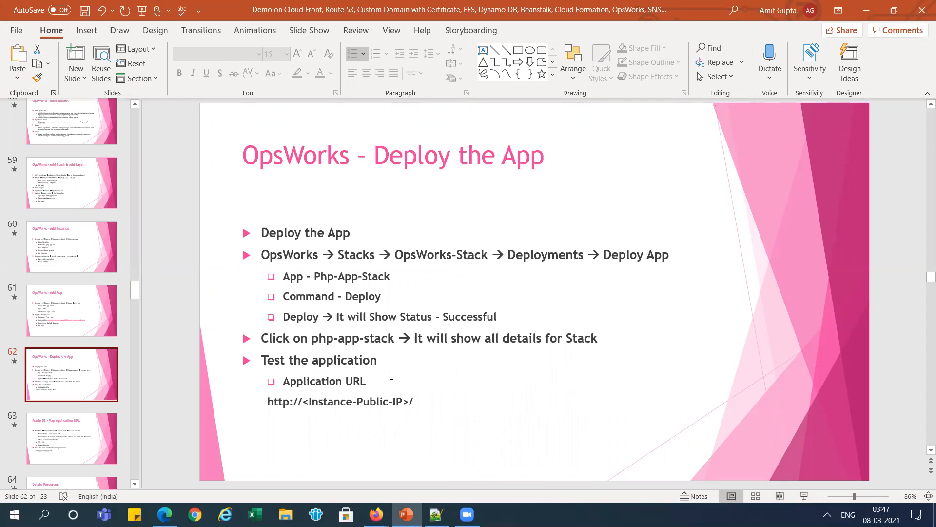
{"action": "key", "text": "alt+Tab"}
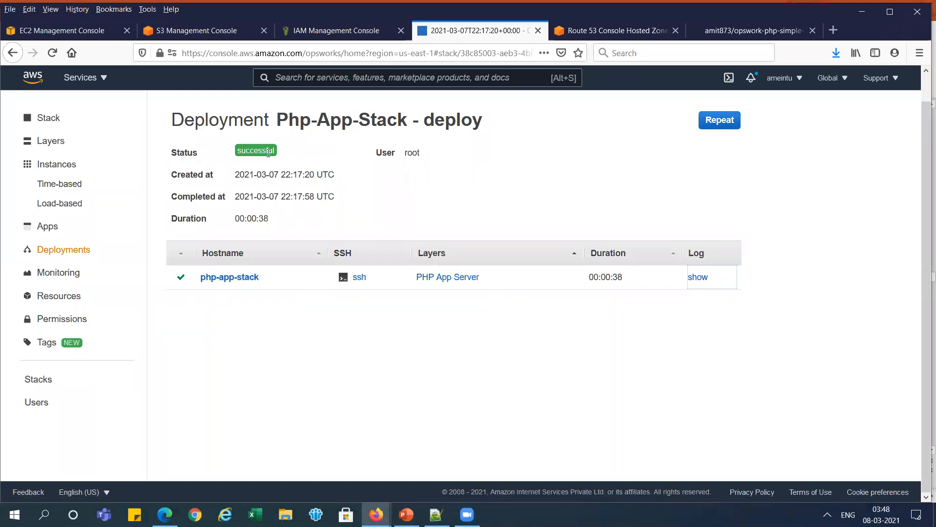
{"action": "left_click", "coordinate": [230, 277]}
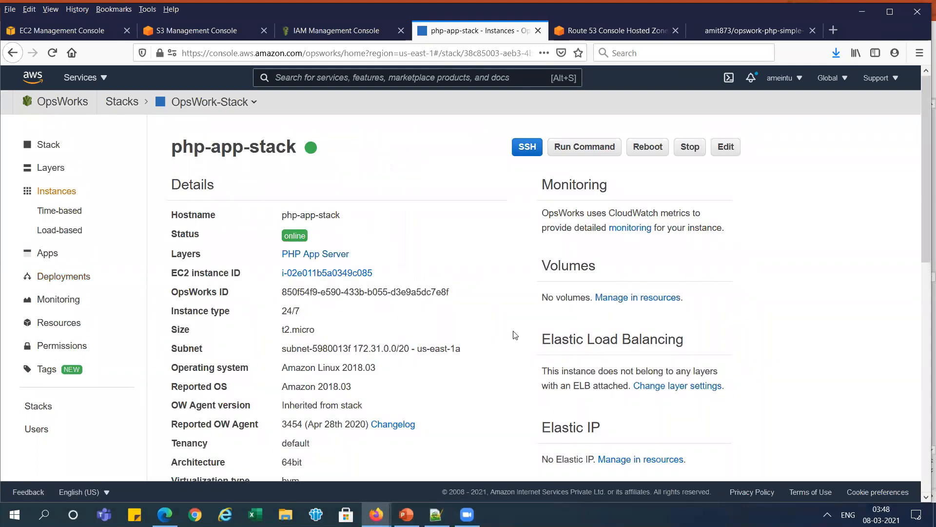
{"action": "left_click_drag", "start_coordinate": [923, 147], "coordinate": [923, 111]}
{"action": "left_click", "coordinate": [66, 193]}
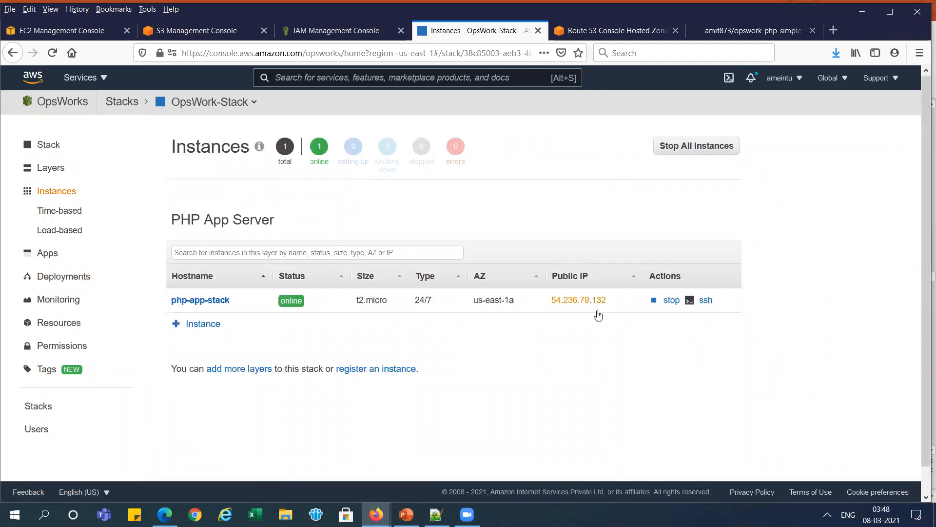
- Copy the public IP of the php-app-stack instance and open it in a new browser tab to test the app
{"action": "mouse_move", "coordinate": [615, 299]}
{"action": "left_mouse_down"}
{"action": "mouse_move", "coordinate": [549, 301]}
{"action": "mouse_move", "coordinate": [610, 301]}
{"action": "left_mouse_up"}
{"action": "key", "text": "ctrl+c"}
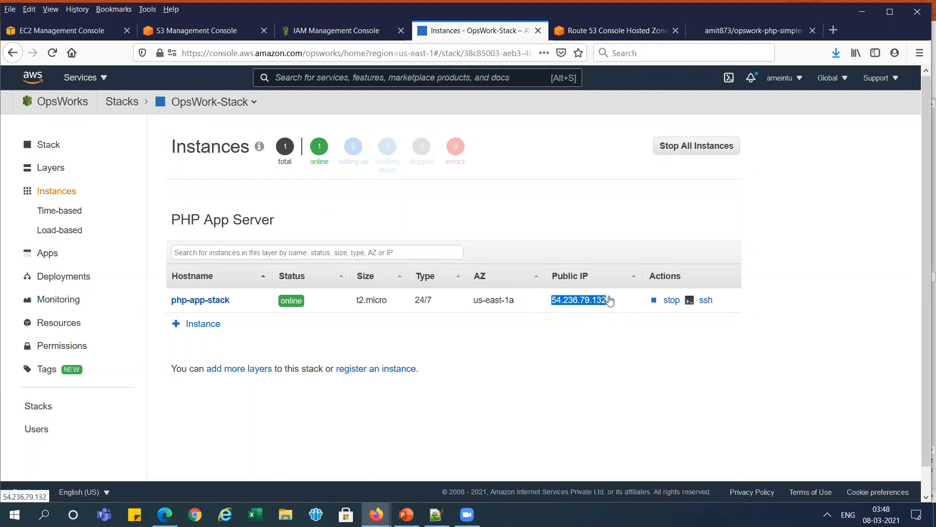
{"action": "key", "text": "alt+Tab"}
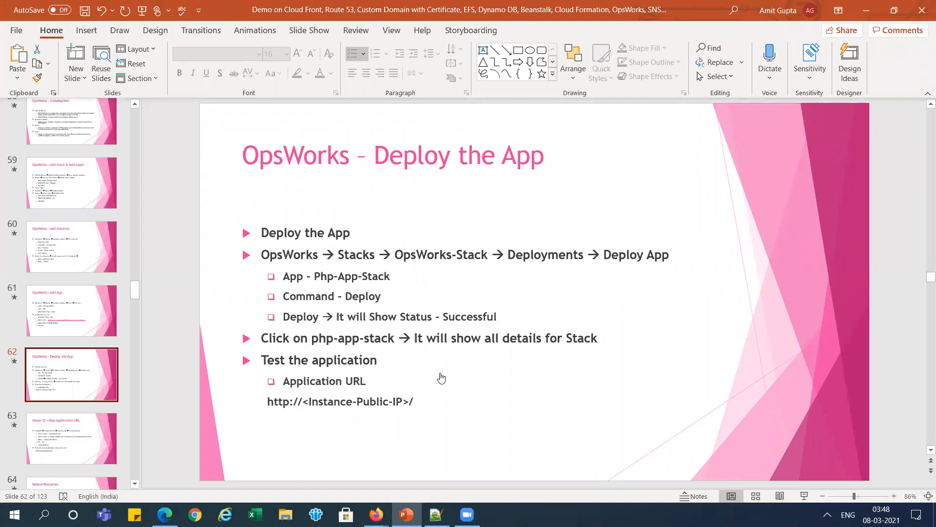
{"action": "key", "text": "alt+Tab"}
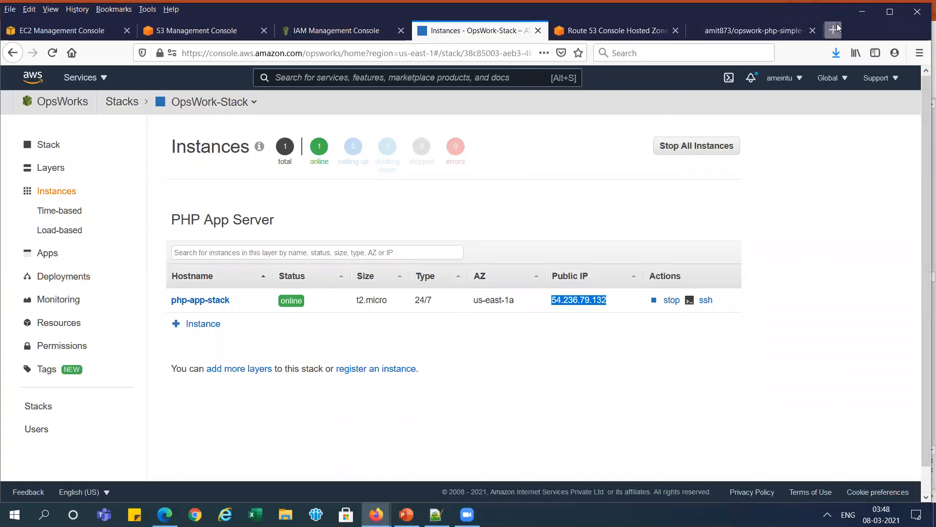
{"action": "left_click", "coordinate": [834, 29]}
{"action": "key", "text": "ctrl+v"}
{"action": "key", "text": "Return"}
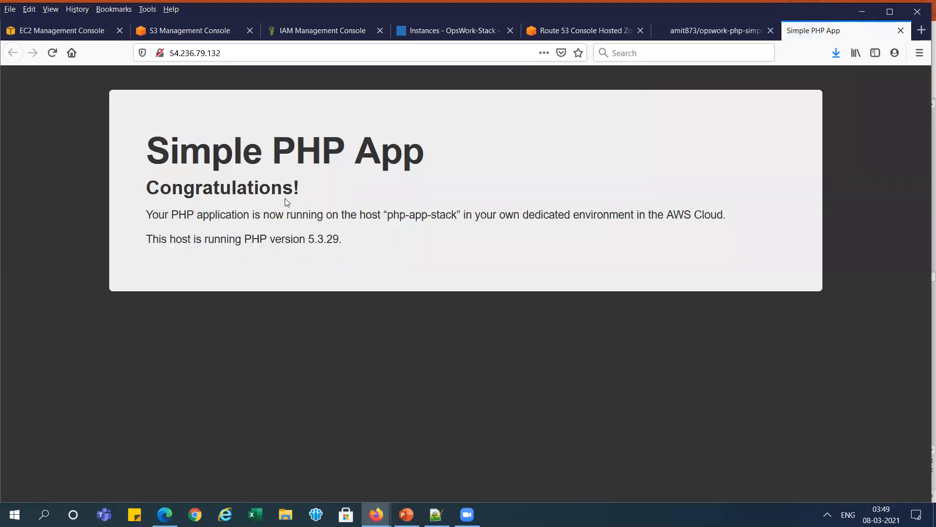
- Review the PowerPoint slide "Route 53 – Map Application URL" and switch to the Route 53 console in the browser
{"action": "key", "text": "alt+Tab"}
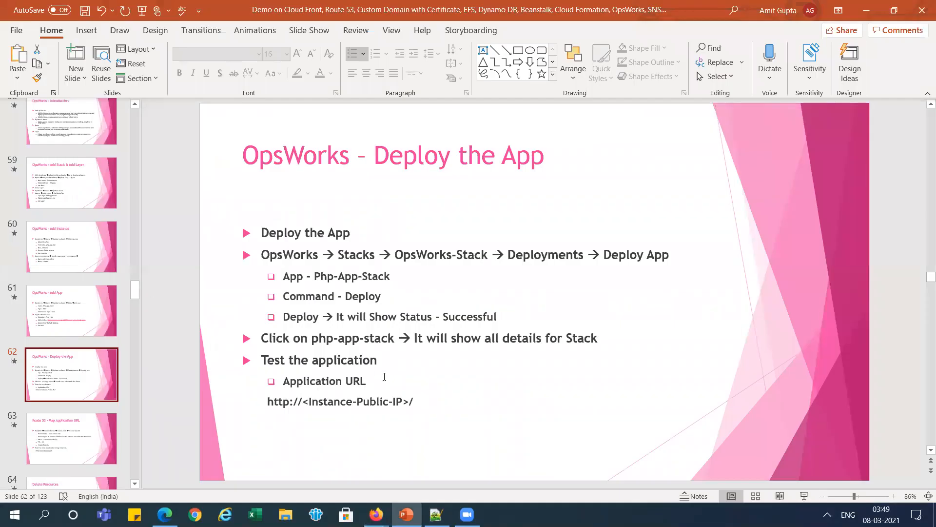
{"action": "left_click", "coordinate": [105, 421]}
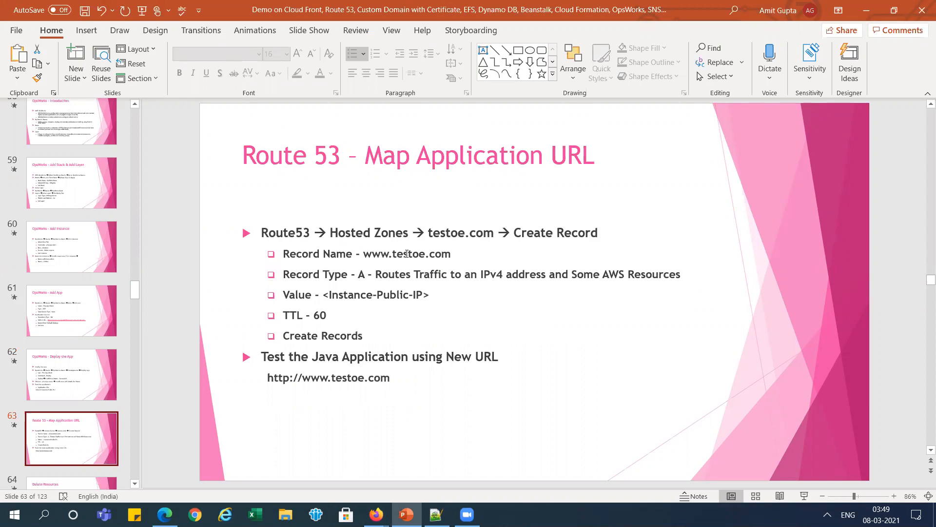
{"action": "key", "text": "alt+Tab"}
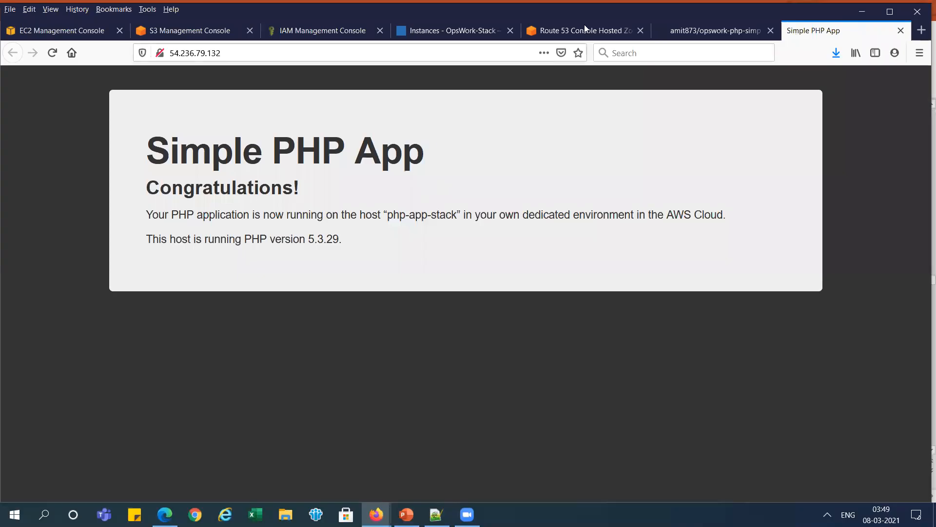
{"action": "left_click", "coordinate": [600, 26]}
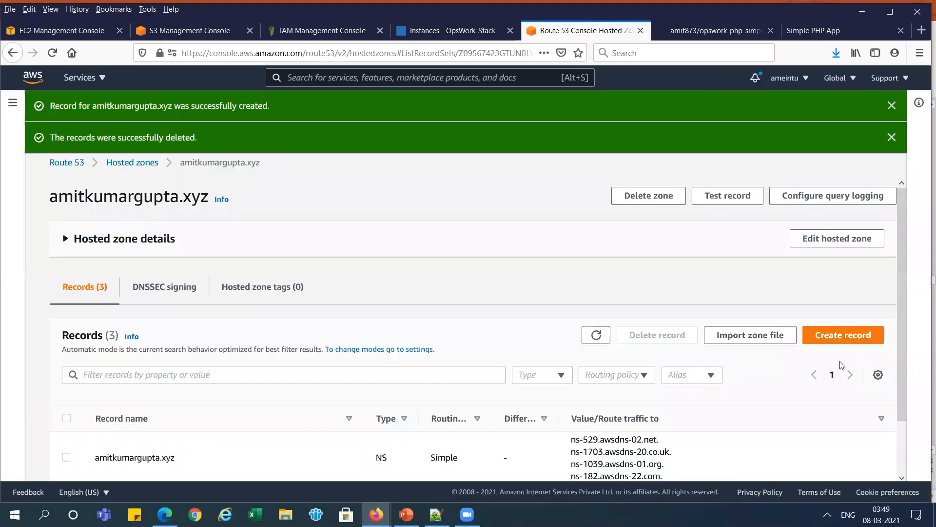
{"action": "left_click", "coordinate": [857, 336]}
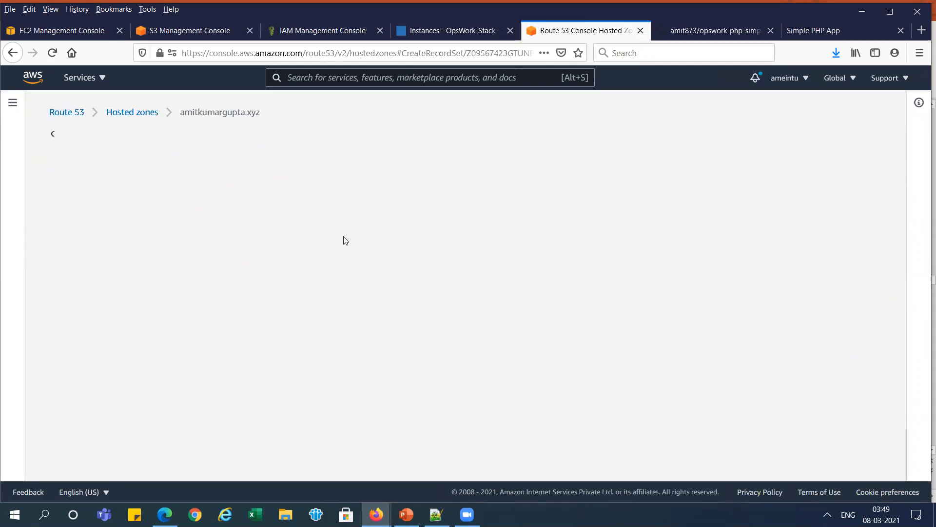
{"action": "left_click", "coordinate": [105, 228]}
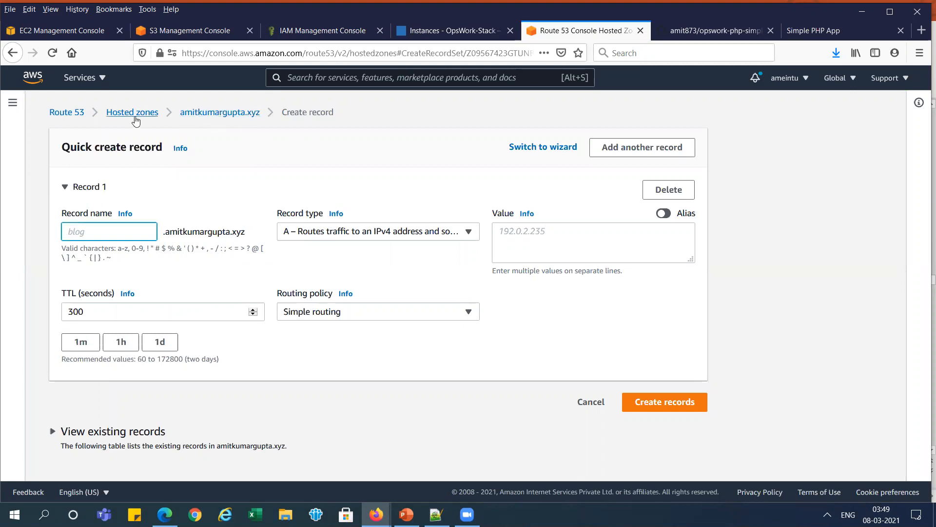
{"action": "key", "text": "alt+Tab"}
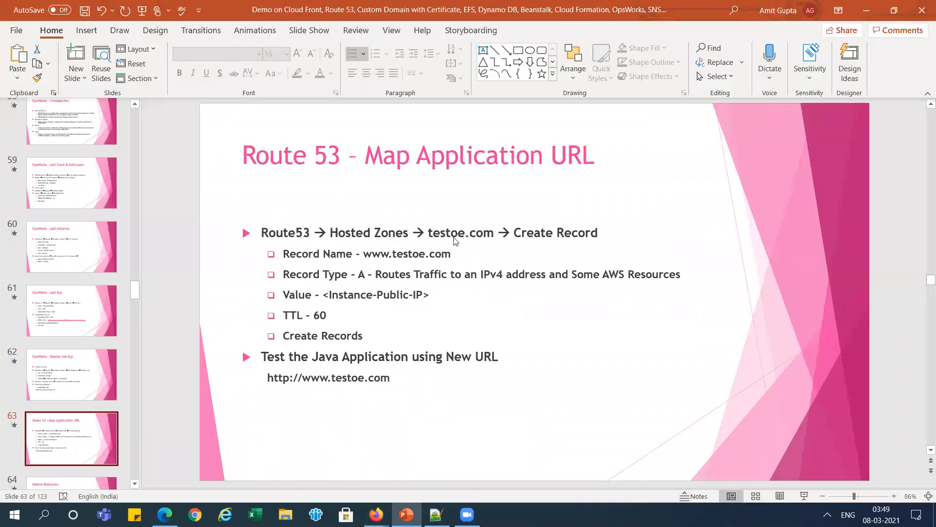
{"action": "key", "text": "alt+Tab"}
- Start a new record in Route 53's testoe.com hosted zone with www as the record name
{"action": "left_click", "coordinate": [132, 111]}
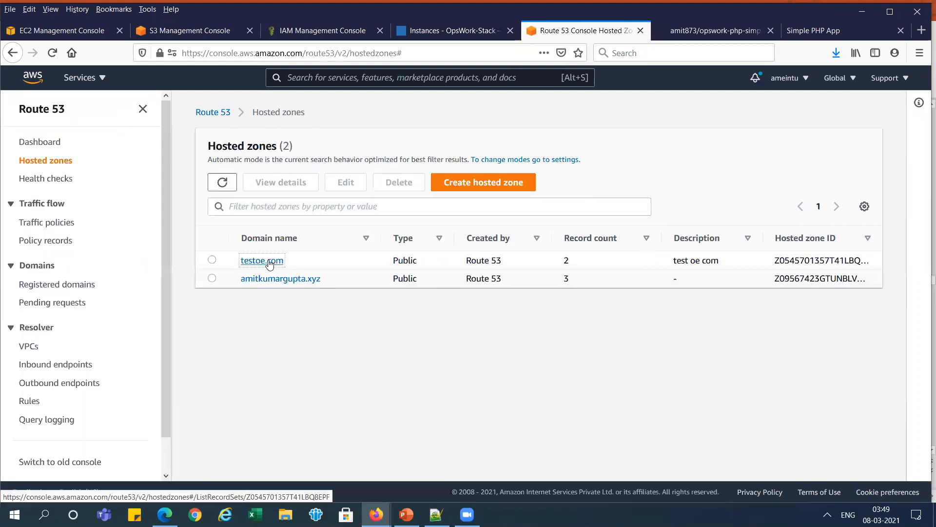
{"action": "left_click", "coordinate": [269, 261]}
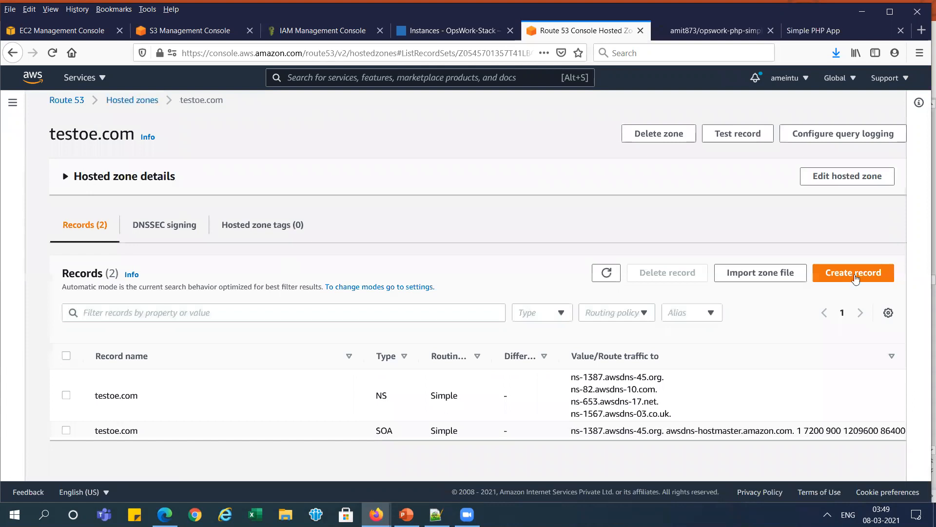
{"action": "left_click", "coordinate": [859, 277]}
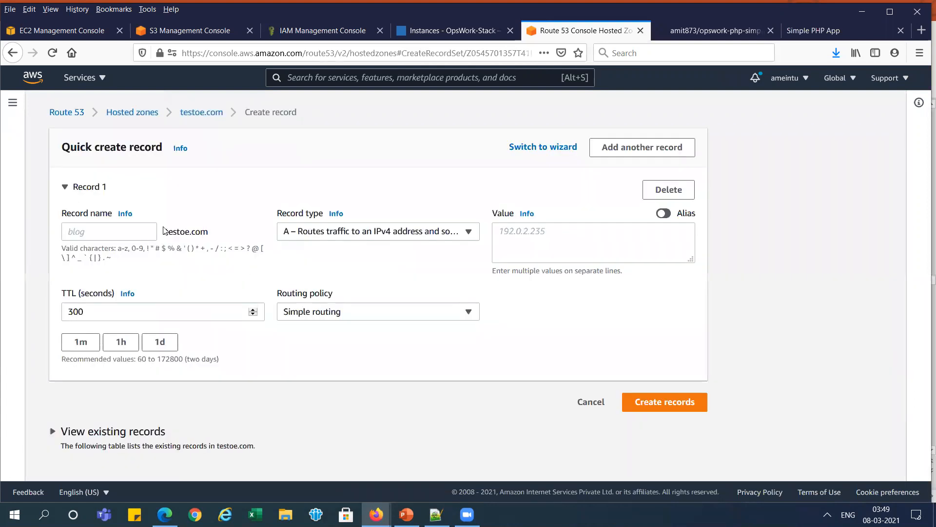
{"action": "left_click", "coordinate": [109, 237]}
{"action": "type", "text": "www"}
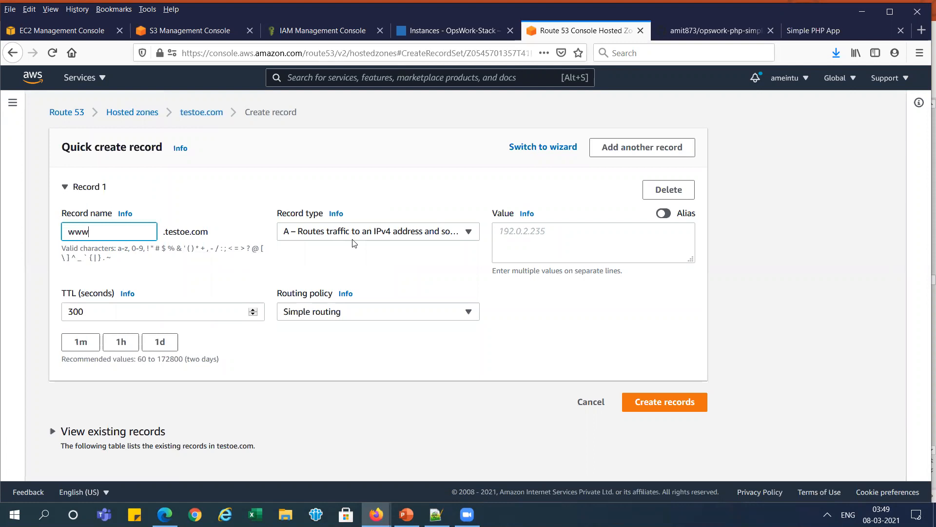
- Set the A record's value to 54.236.79.132 and its TTL to 60 seconds, and create the record
{"action": "left_click", "coordinate": [525, 236]}
{"action": "key", "text": "ctrl+v"}
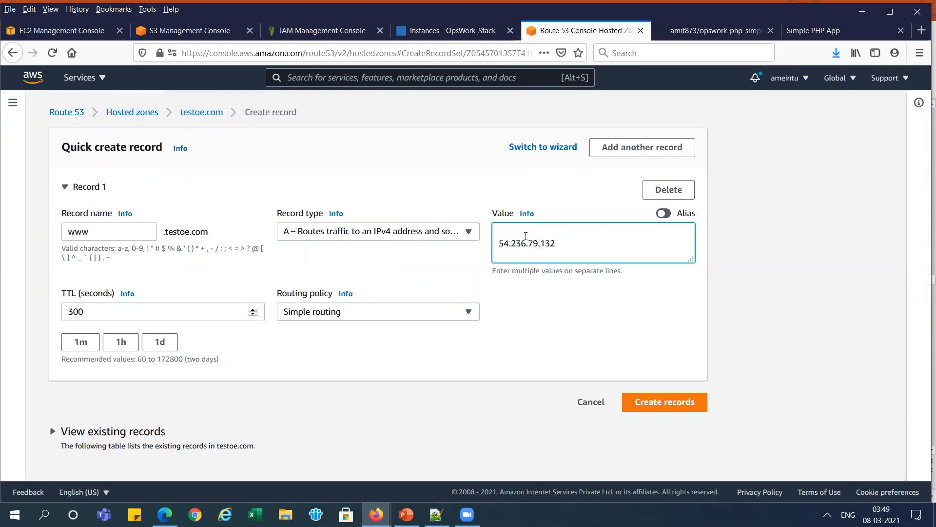
{"action": "key", "text": "BackSpace"}
{"action": "key", "text": "BackSpace"}
{"action": "left_click", "coordinate": [79, 342]}
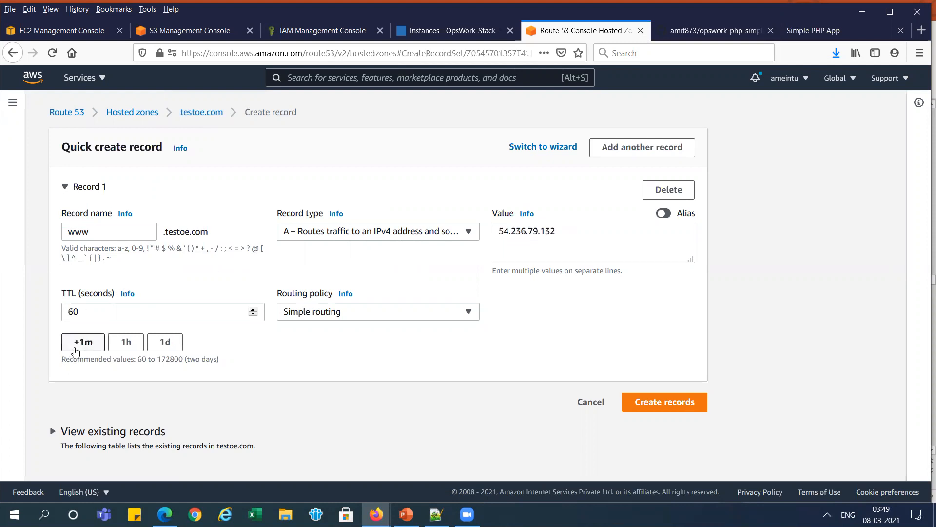
{"action": "left_click", "coordinate": [675, 407]}
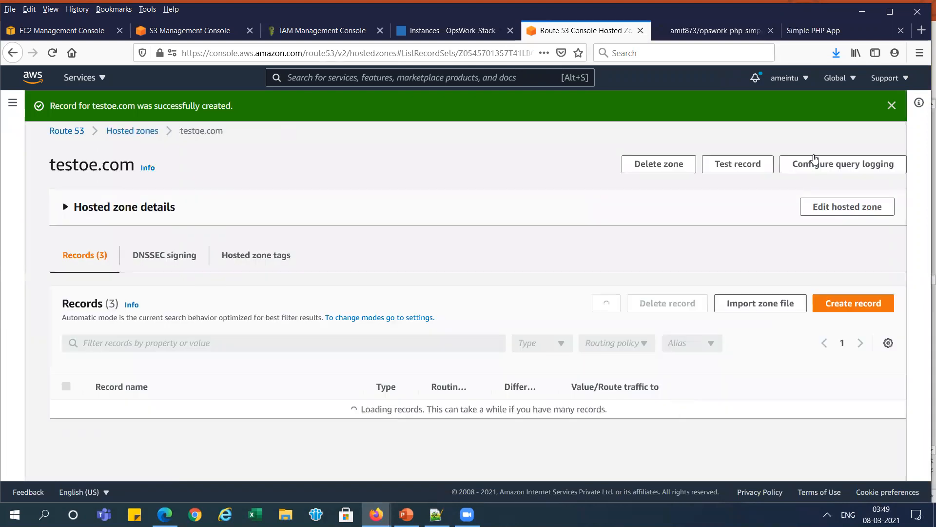
{"action": "left_click", "coordinate": [921, 30]}
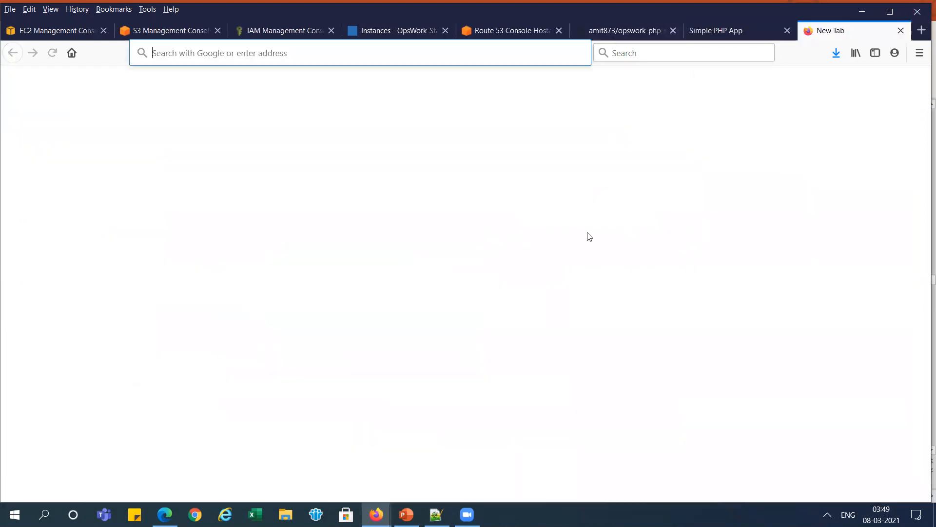
{"action": "left_click", "coordinate": [579, 249]}
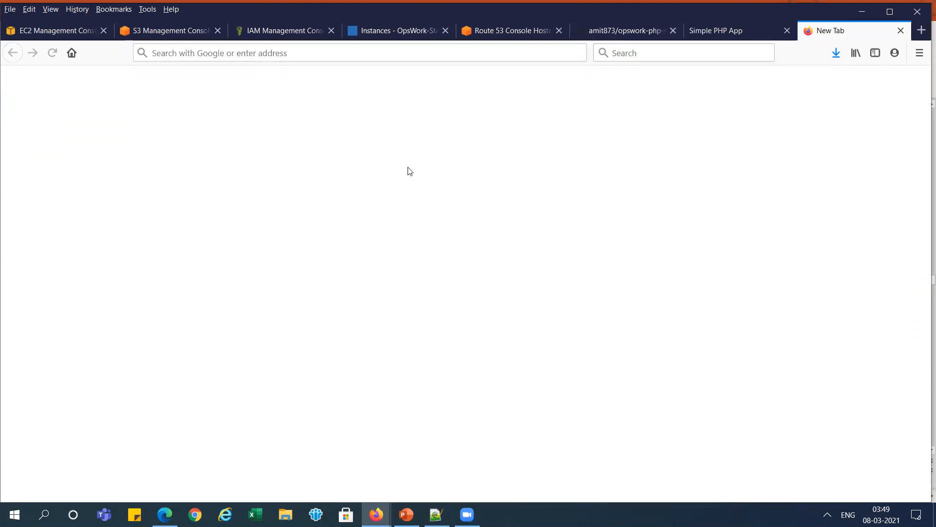
{"action": "left_click", "coordinate": [512, 36]}
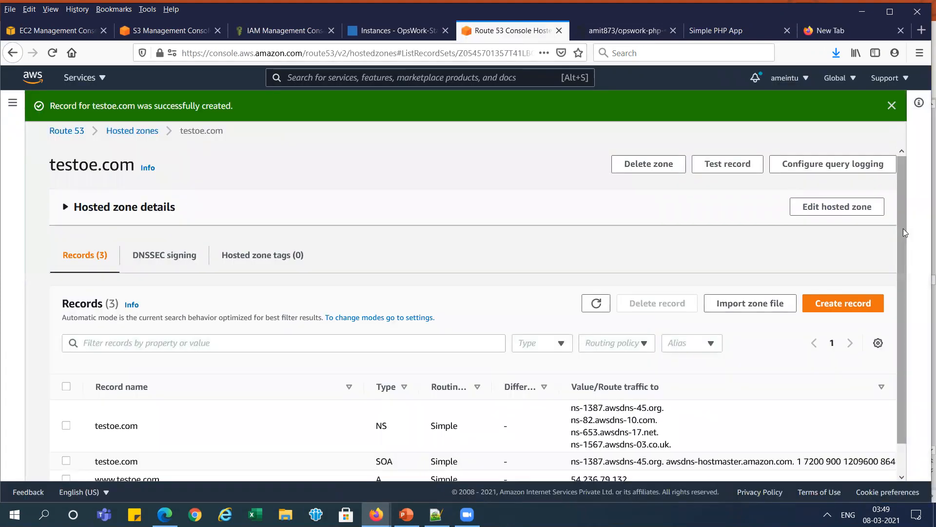
{"action": "scroll", "coordinate": [902, 229], "scroll_direction": "down", "scroll_amount": 1}
{"action": "left_click_drag", "start_coordinate": [160, 448], "coordinate": [97, 450]}
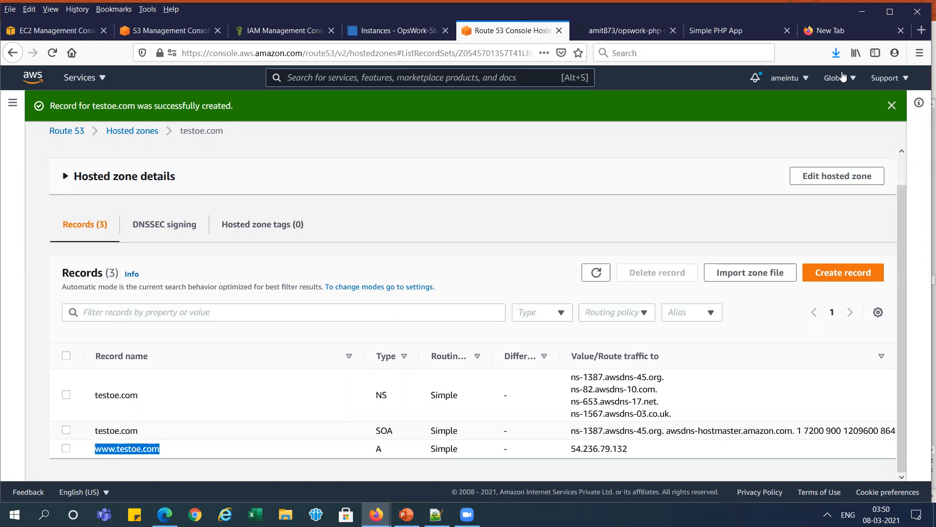
{"action": "left_click", "coordinate": [832, 30]}
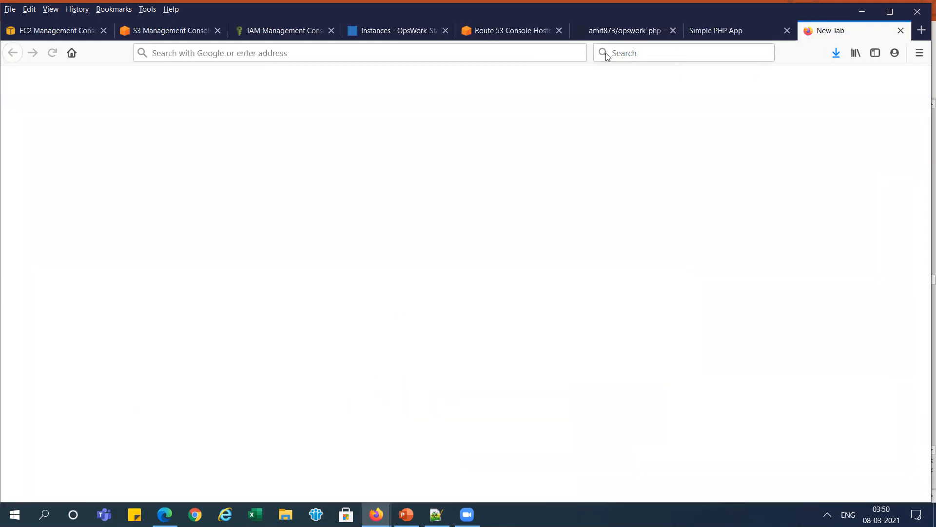
{"action": "type", "text": "www.testoe.com"}
{"action": "key", "text": "Return"}
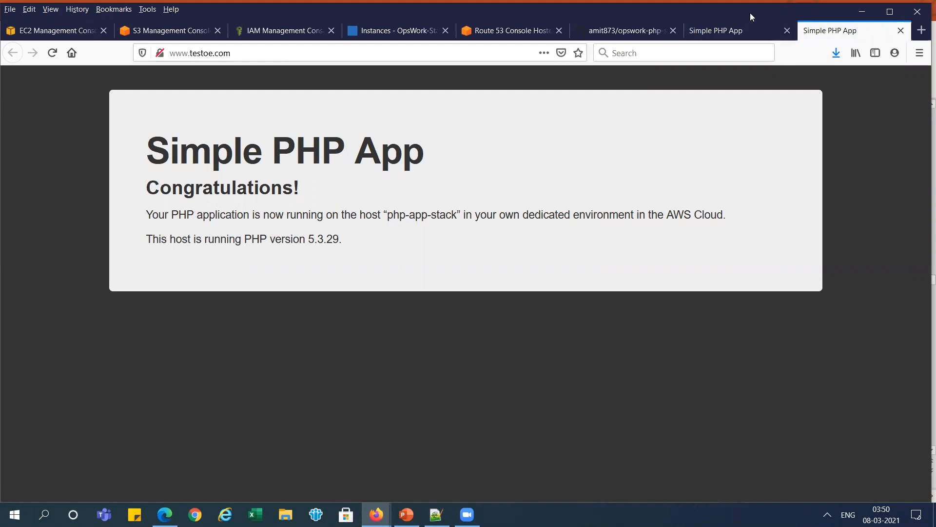
- Review the Delete App instructions on the PowerPoint slide "Delete Resources" and return to OpsWork-Stack in the browser
{"action": "key", "text": "alt+Tab"}
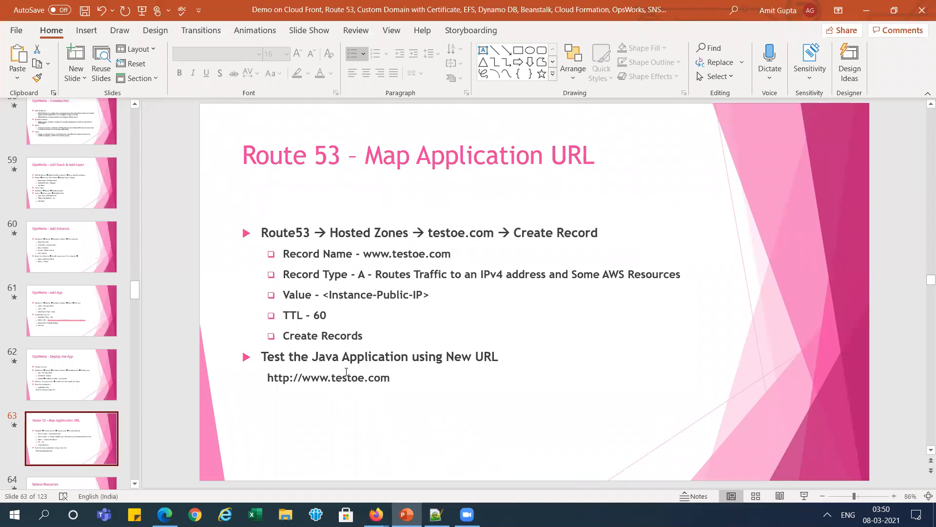
{"action": "left_click", "coordinate": [72, 447]}
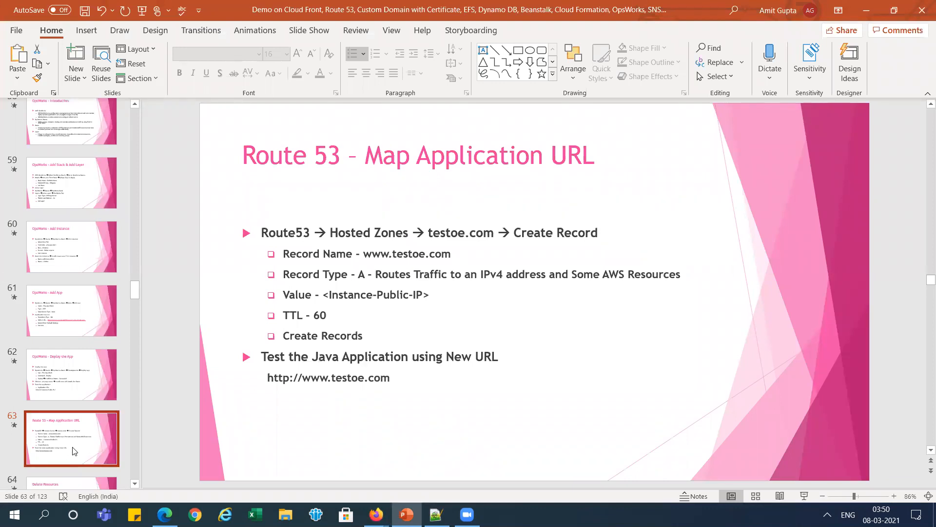
{"action": "key", "text": "Down"}
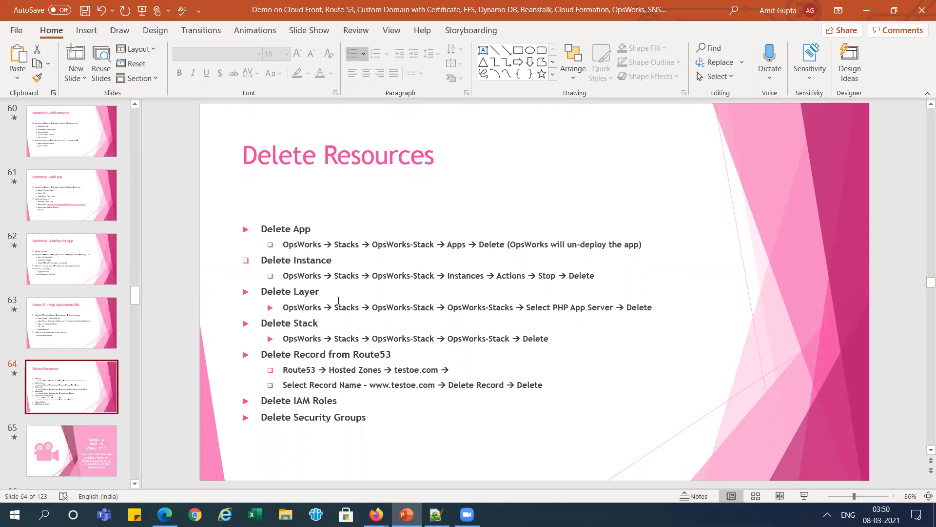
{"action": "triple_click", "coordinate": [281, 227]}
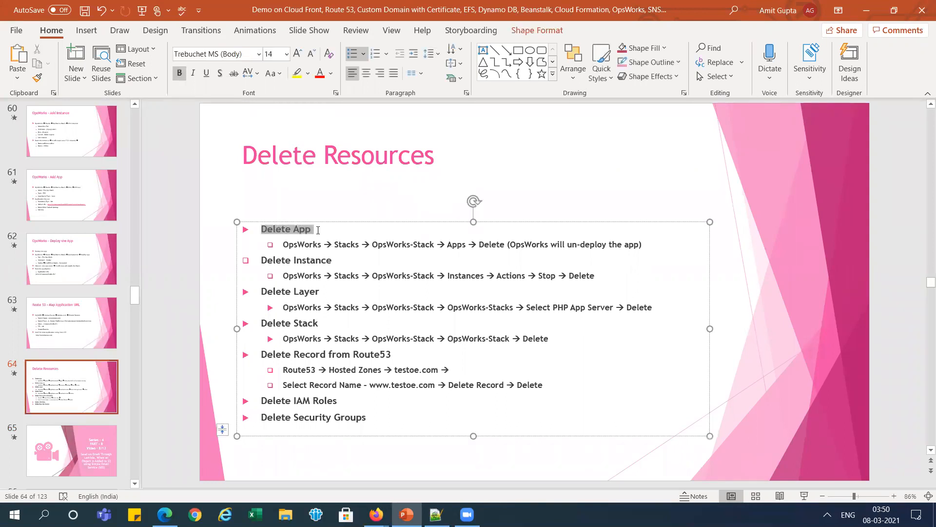
{"action": "key", "text": "alt+Tab"}
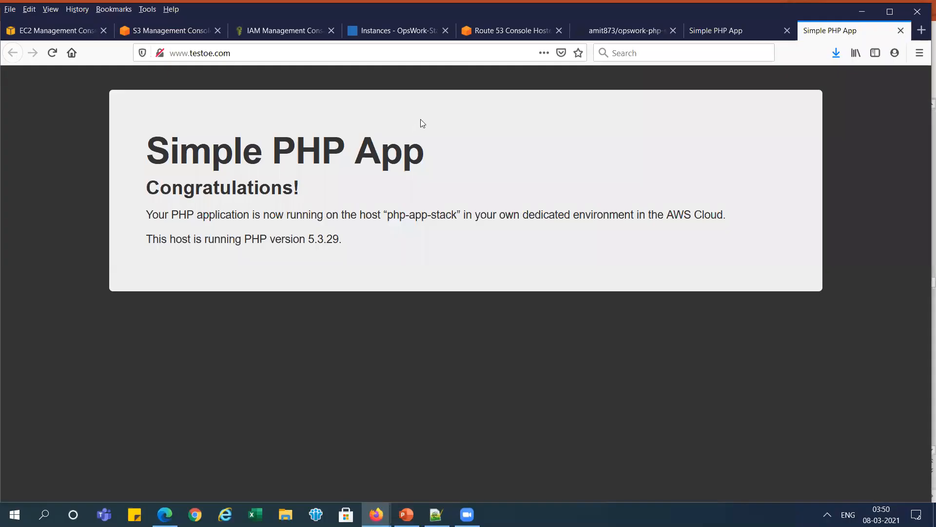
{"action": "left_click", "coordinate": [395, 30]}
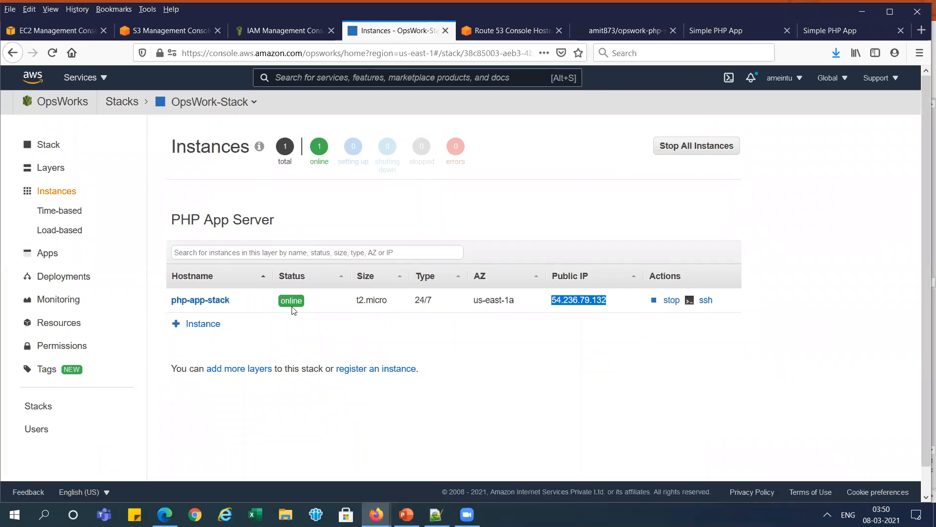
{"action": "key", "text": "alt+Tab"}
{"action": "key", "text": "alt"}
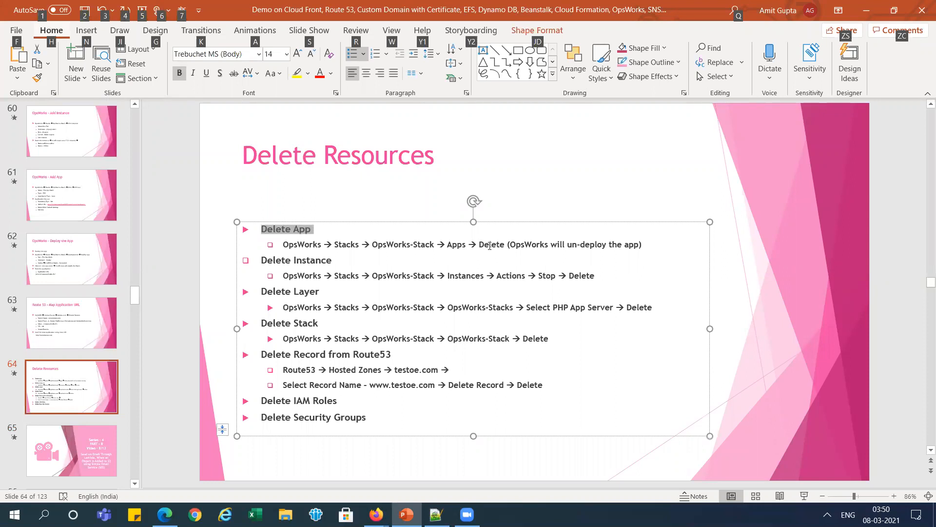
{"action": "key", "text": "alt+Tab"}
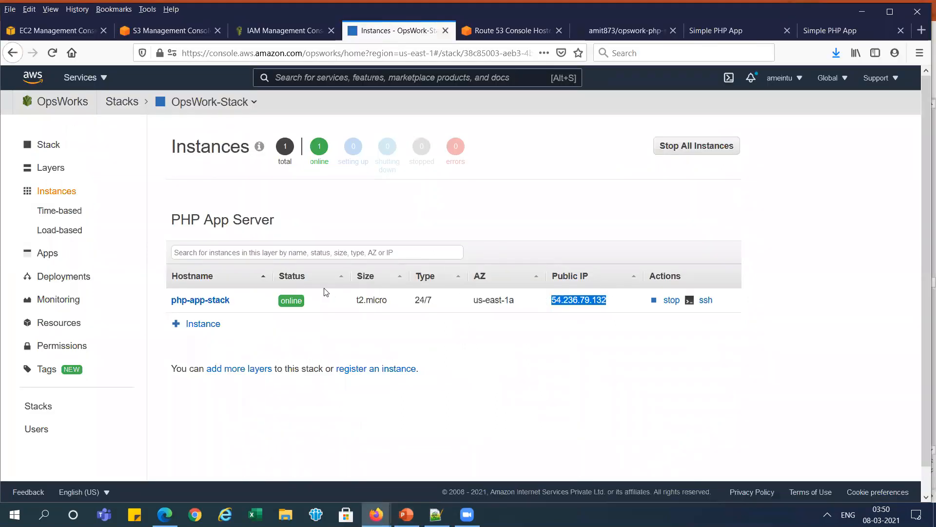
- Delete the app Php-App-Stack from OpsWork-Stack
{"action": "left_click", "coordinate": [46, 257]}
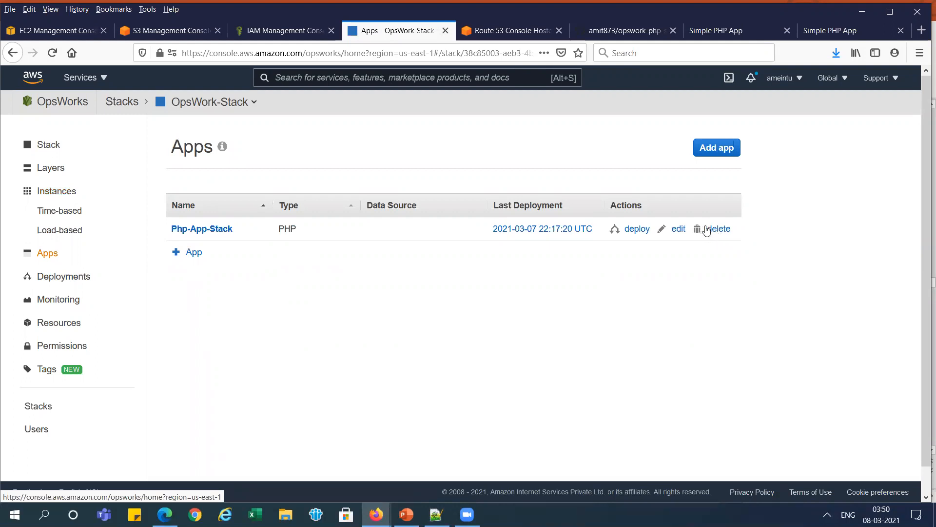
{"action": "left_click", "coordinate": [726, 230]}
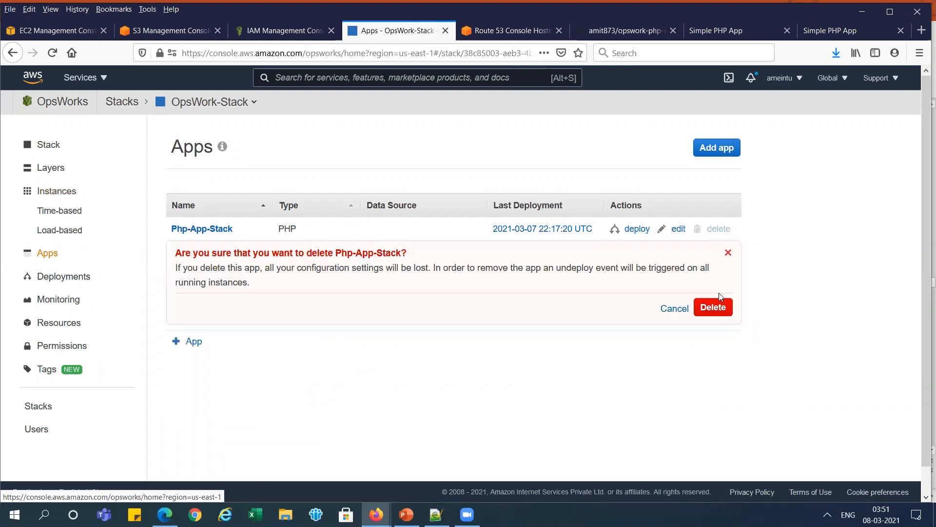
{"action": "left_click", "coordinate": [721, 307]}
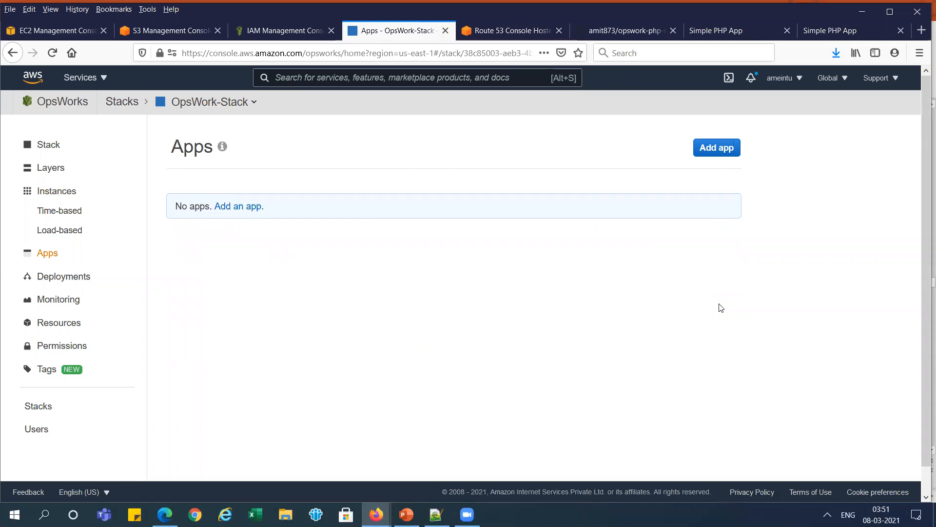
- Check the undeploy command in OpsWork-Stack's deployments, consult the PowerPoint slide "Delete Resources", and return to the deployments in the browser
{"action": "left_click", "coordinate": [75, 284]}
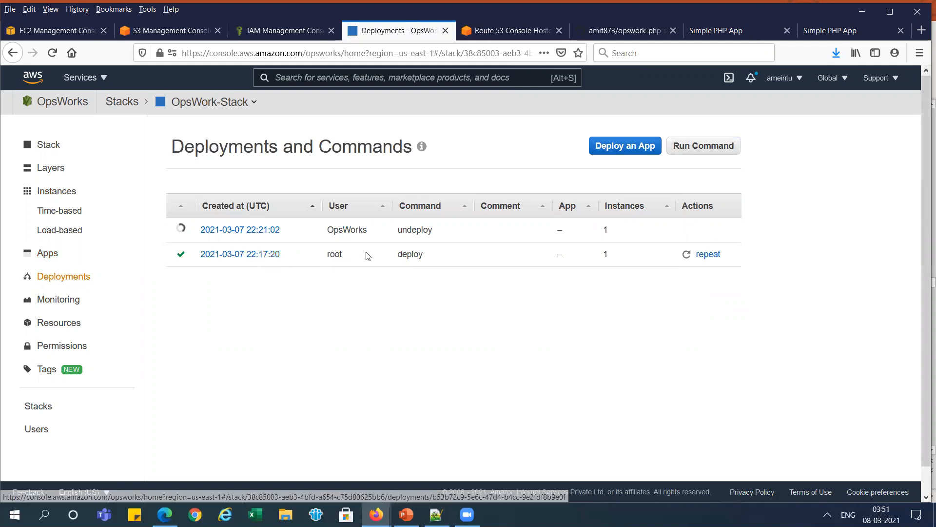
{"action": "double_click", "coordinate": [417, 229]}
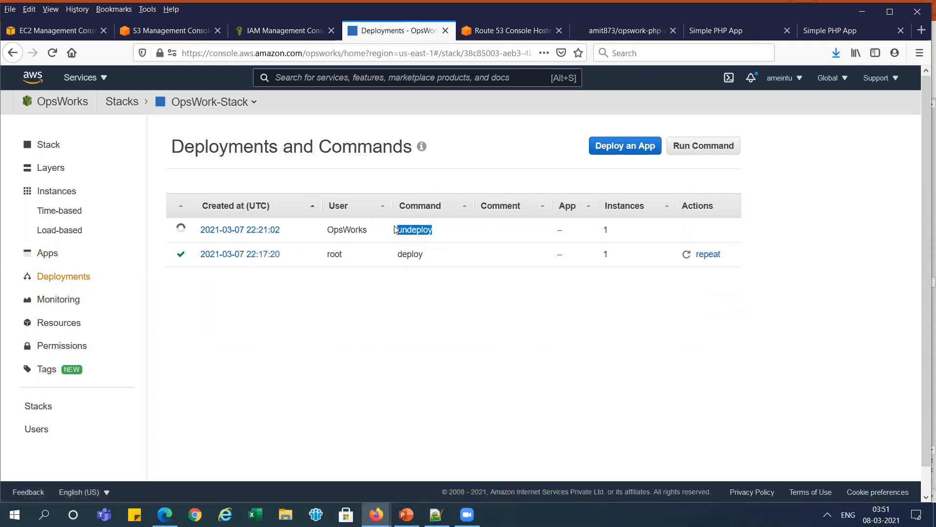
{"action": "left_click", "coordinate": [326, 348]}
{"action": "key", "text": "alt+Tab"}
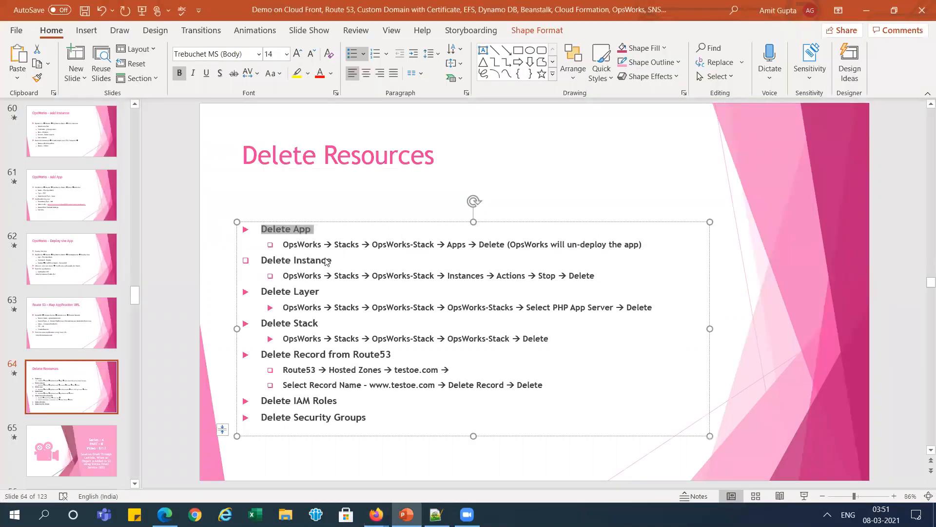
{"action": "key", "text": "alt+Tab"}
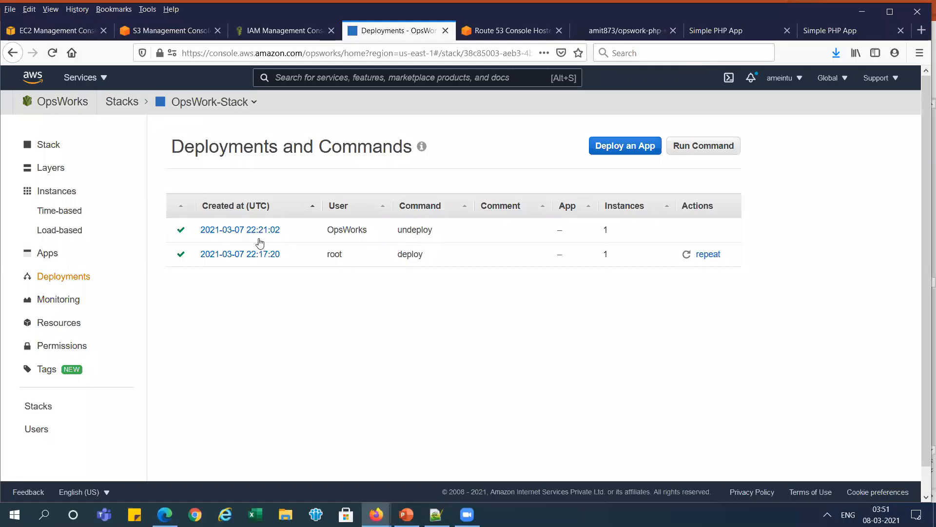
- Stop the php-app-stack instance in OpsWork-Stack's PHP App Server layer
{"action": "left_click", "coordinate": [45, 257]}
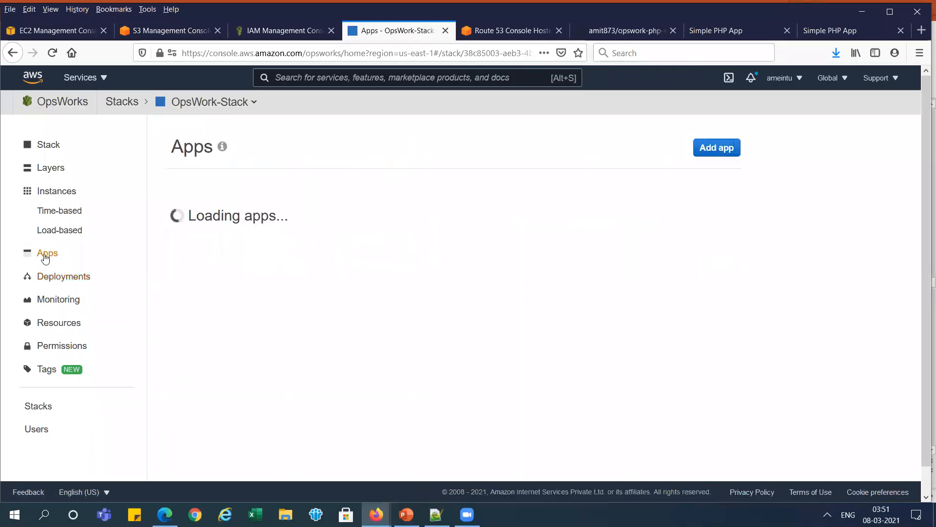
{"action": "left_click", "coordinate": [58, 195]}
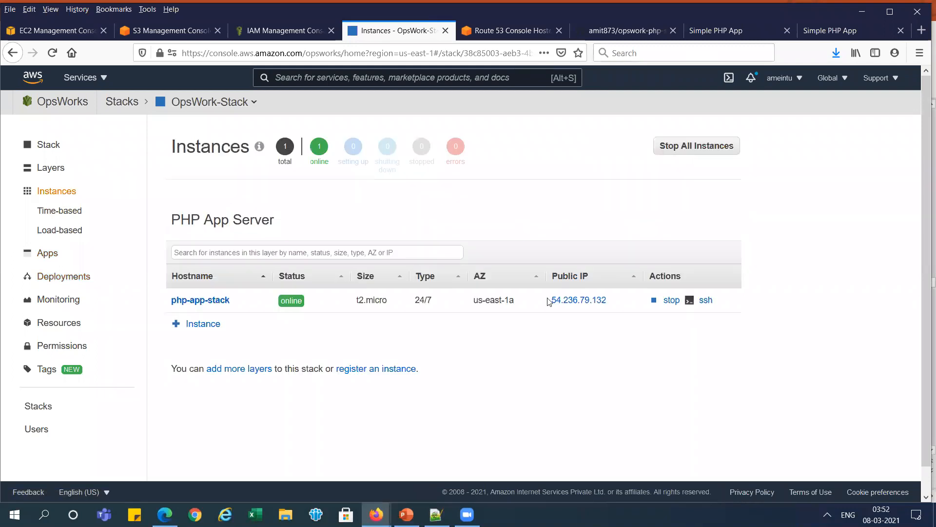
{"action": "left_click", "coordinate": [672, 300]}
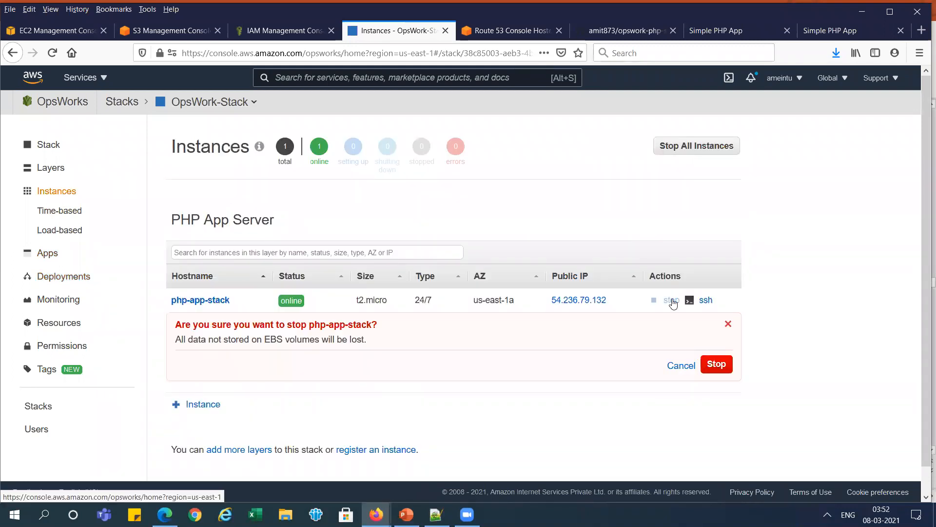
{"action": "left_click", "coordinate": [731, 370]}
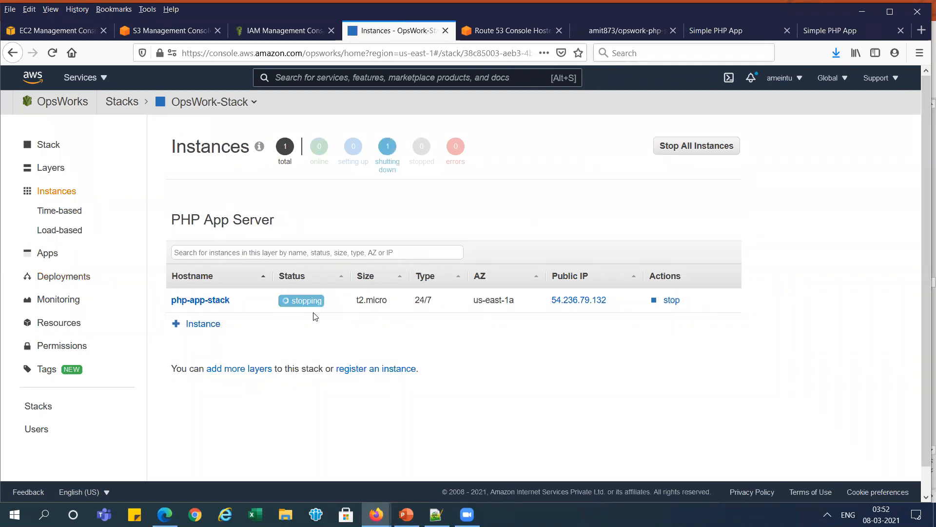
- Monitor the instance's shutdown in OpsWorks and refresh the list of running instances in the EC2 console
{"action": "left_click", "coordinate": [66, 33]}
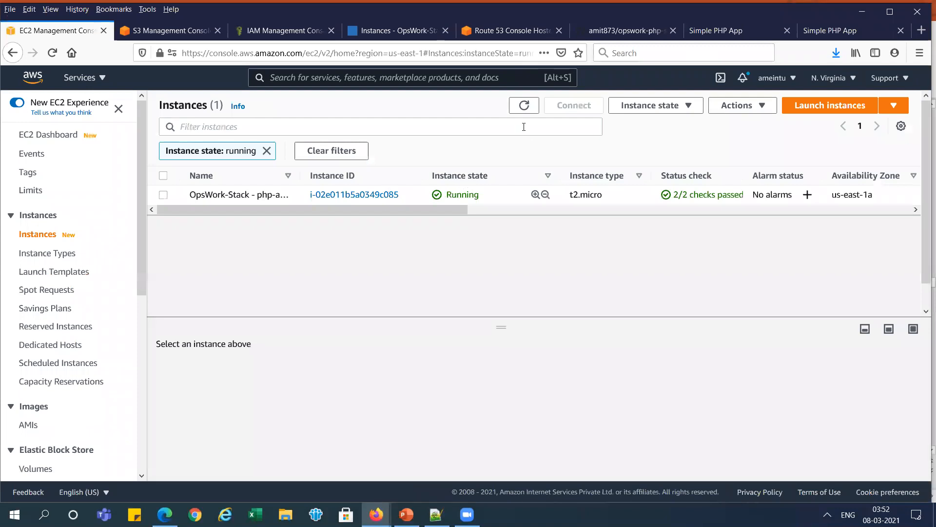
{"action": "left_click", "coordinate": [525, 106]}
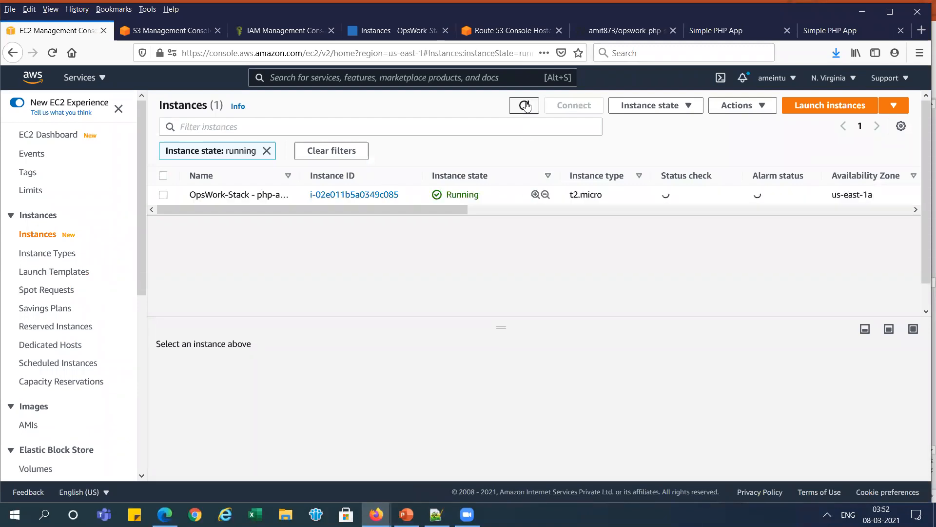
{"action": "left_click", "coordinate": [526, 106]}
{"action": "left_click", "coordinate": [525, 107]}
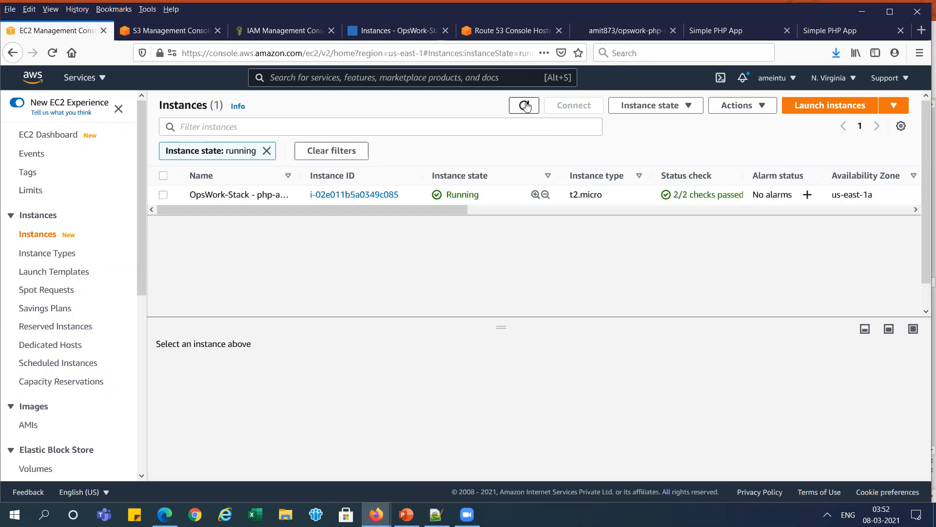
{"action": "left_click", "coordinate": [389, 28]}
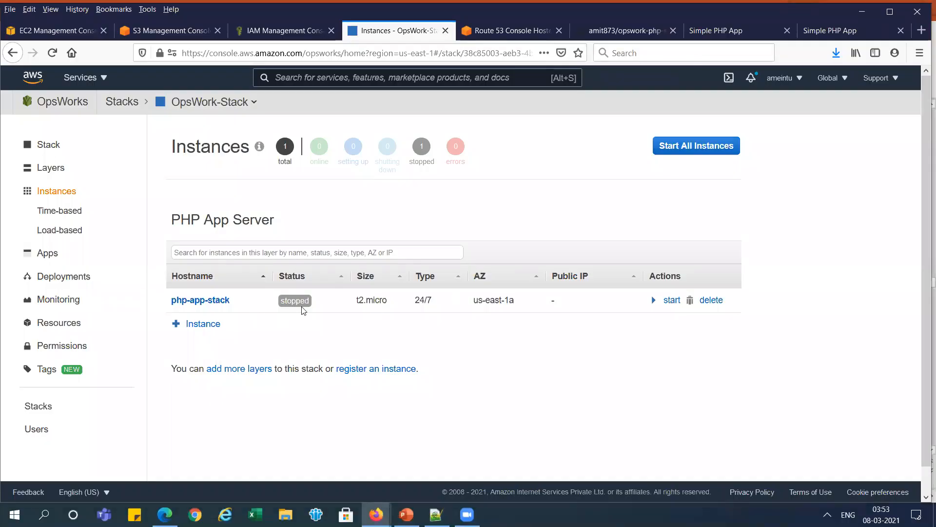
{"action": "left_click", "coordinate": [76, 30]}
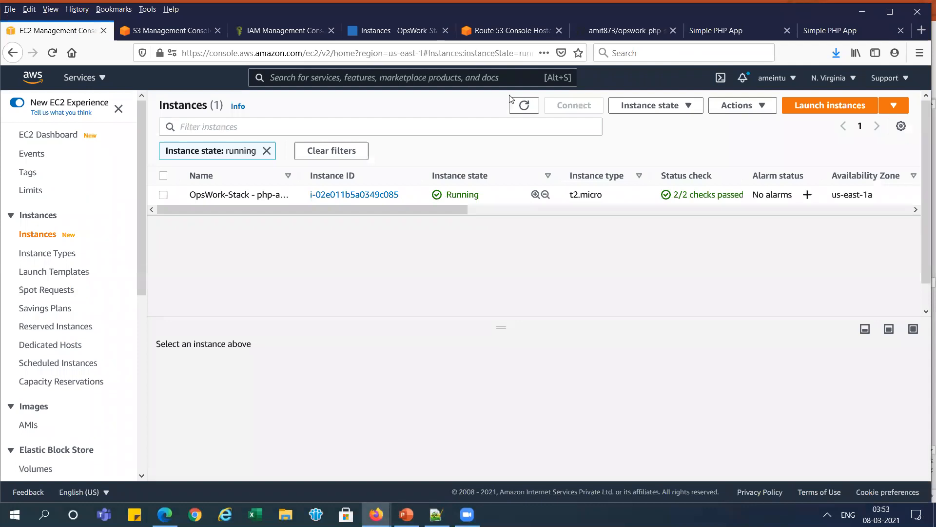
{"action": "left_click", "coordinate": [523, 104]}
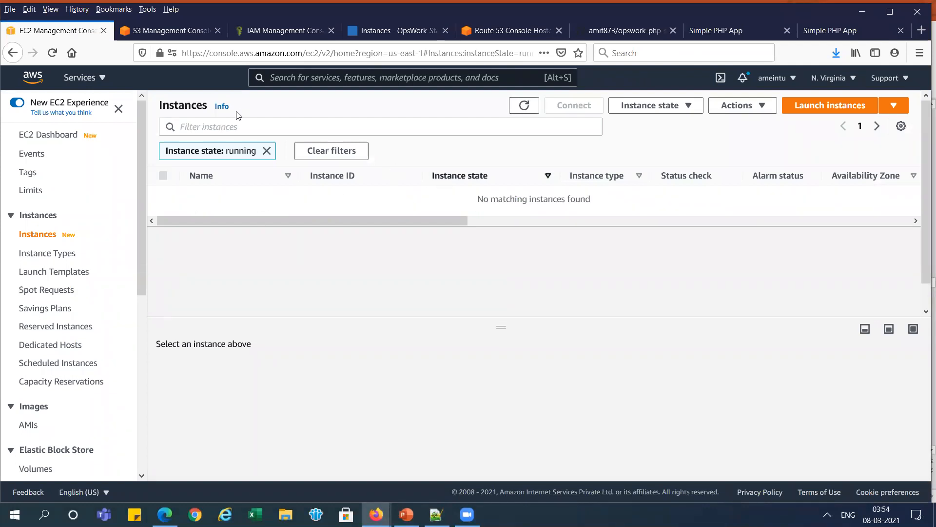
- Delete the stopped php-app-stack instance from OpsWork-Stack
{"action": "left_click", "coordinate": [404, 33]}
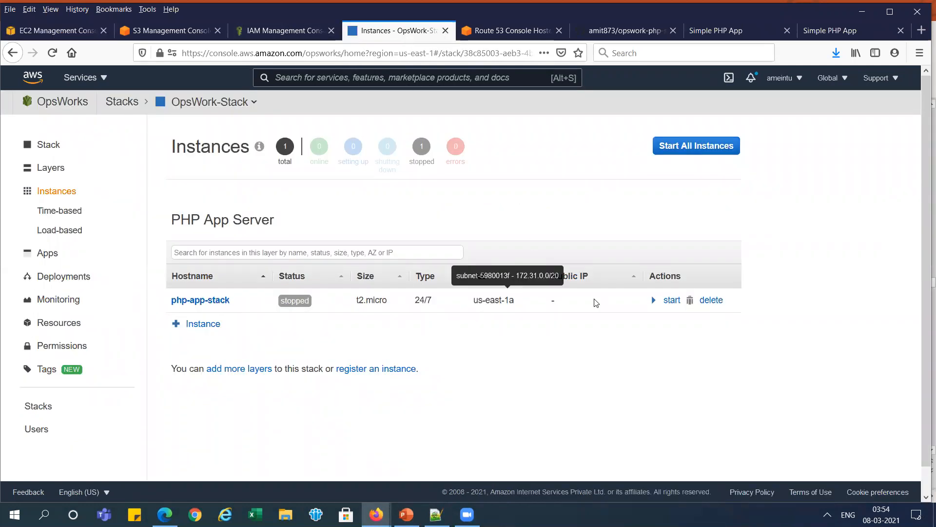
{"action": "left_click", "coordinate": [712, 301]}
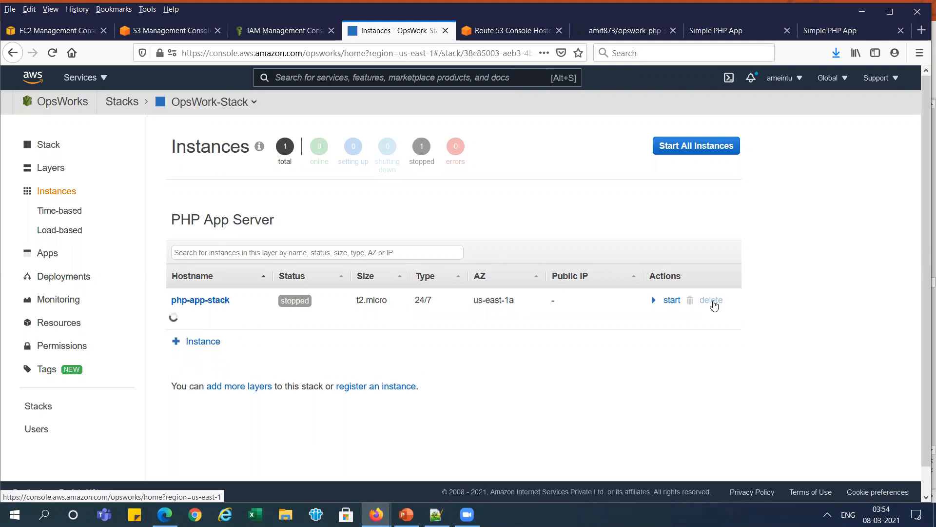
{"action": "left_click", "coordinate": [714, 366]}
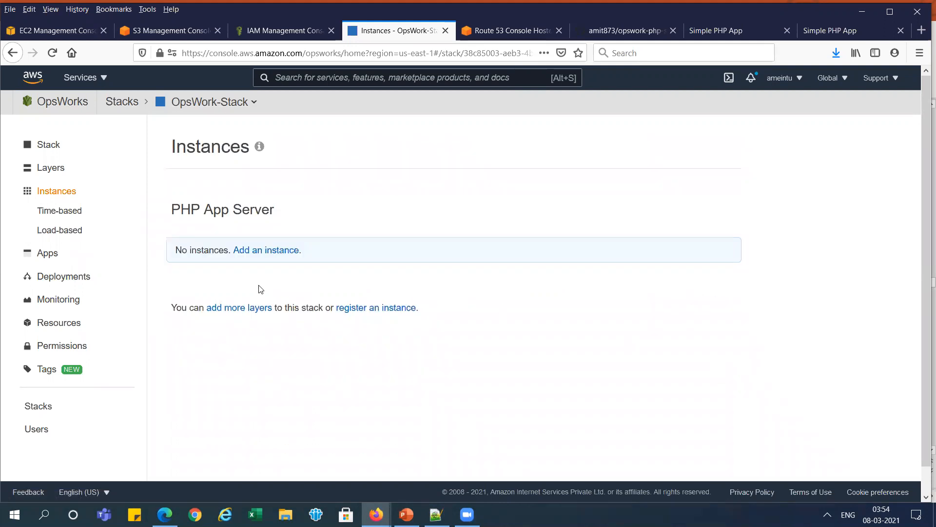
- Delete the PHP App Server layer from OpsWork-Stack
{"action": "left_click", "coordinate": [53, 171]}
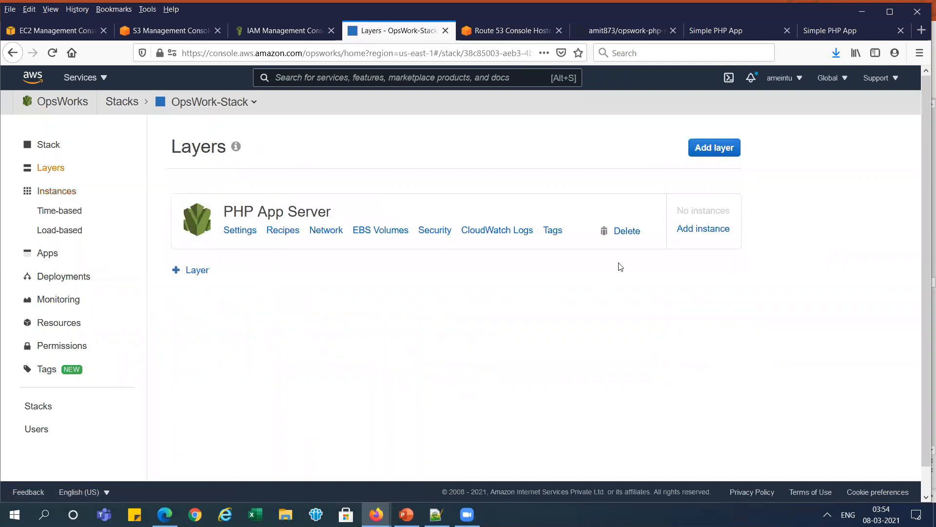
{"action": "left_click", "coordinate": [632, 238]}
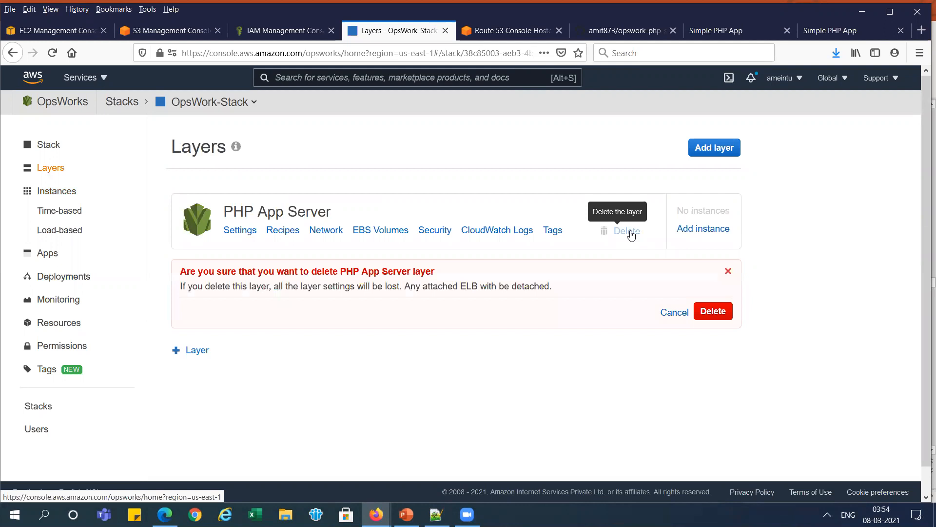
{"action": "left_click", "coordinate": [715, 311]}
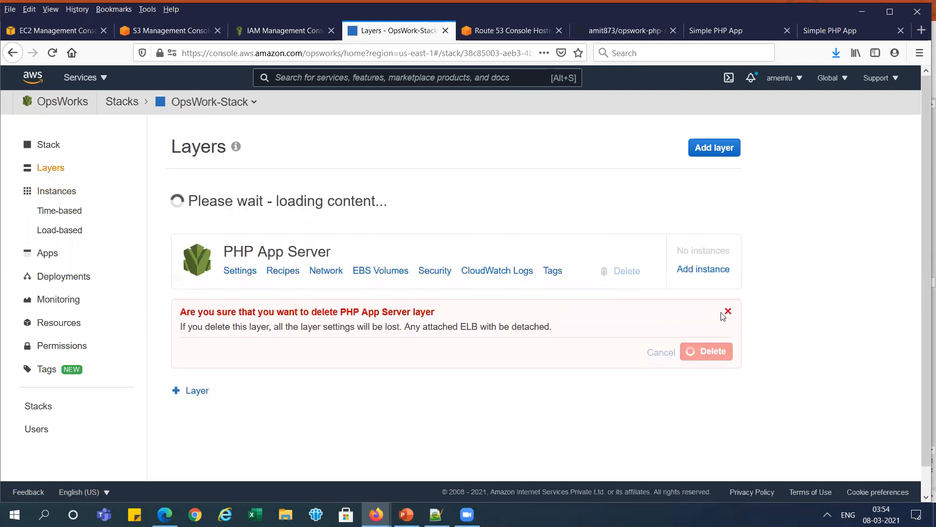
- Delete the stack OpsWork-Stack from OpsWorks
{"action": "left_click", "coordinate": [52, 145]}
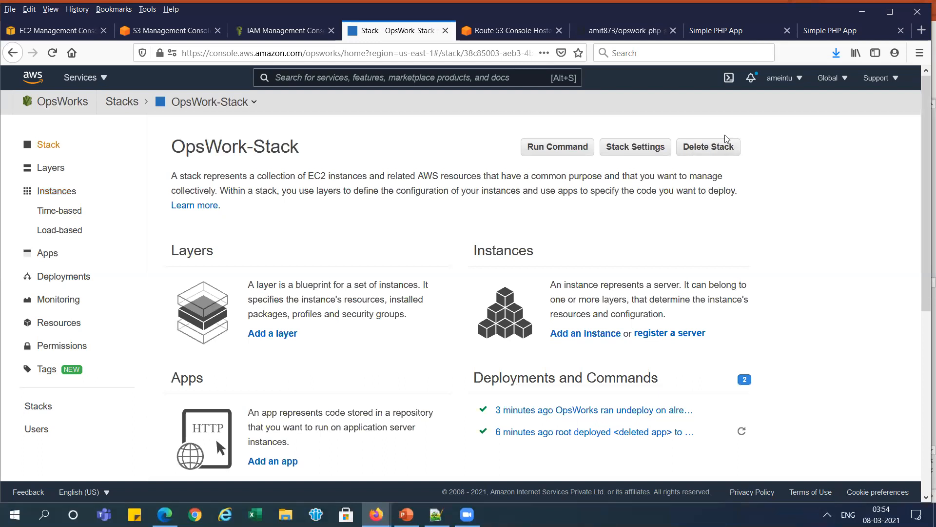
{"action": "left_click", "coordinate": [719, 148]}
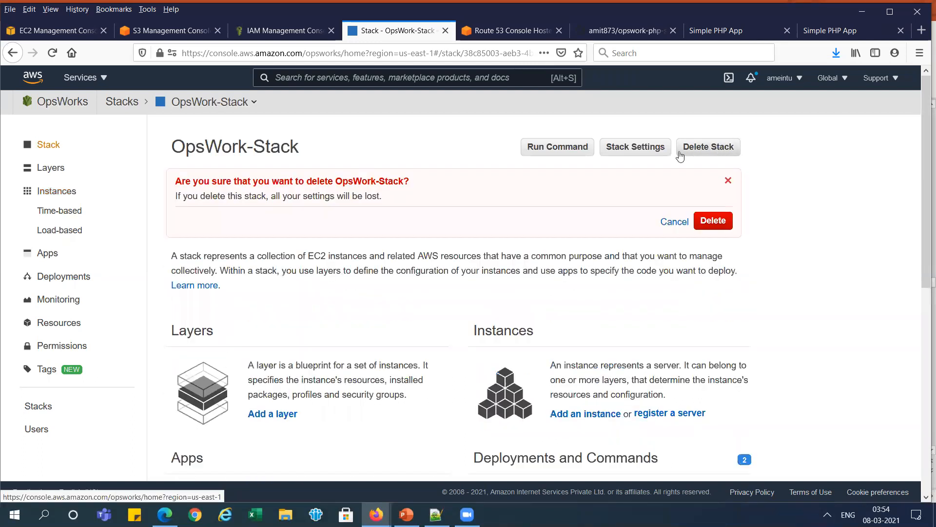
{"action": "left_click", "coordinate": [708, 225]}
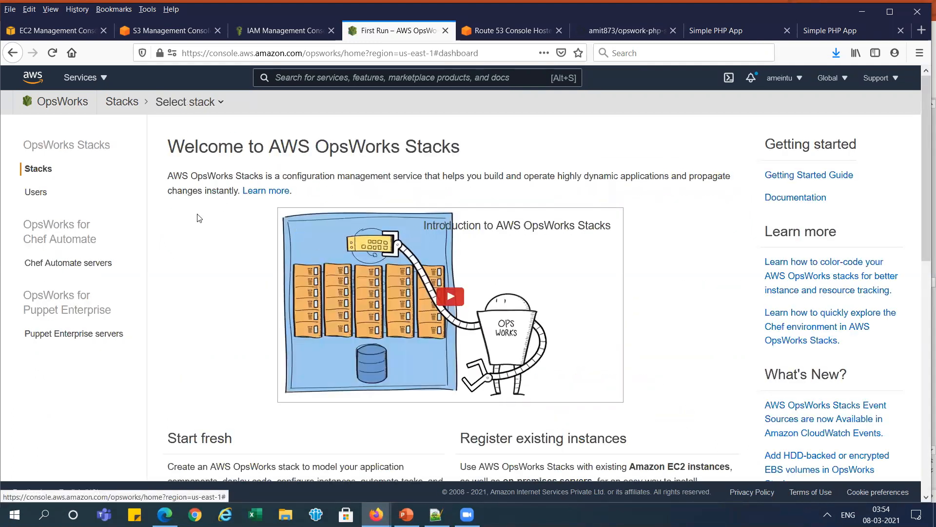
{"action": "key", "text": "alt+Tab"}
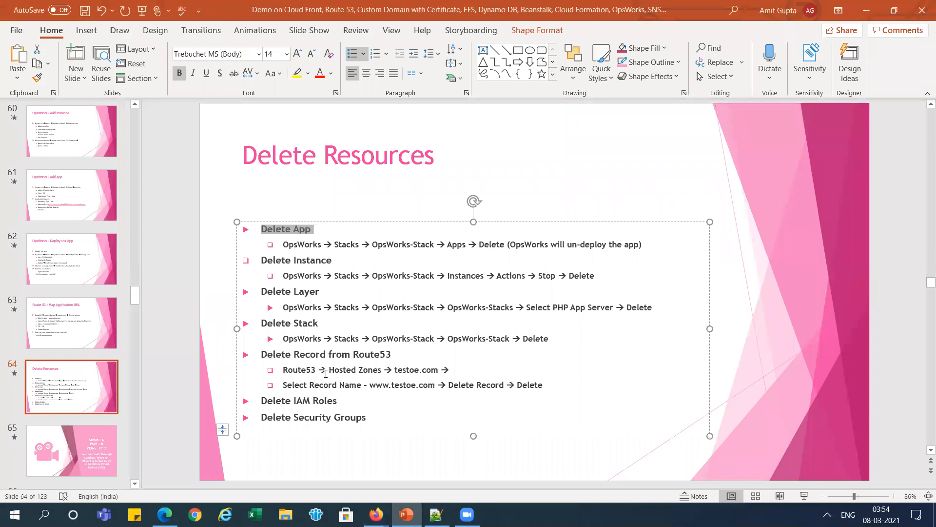
{"action": "key", "text": "alt+Tab"}
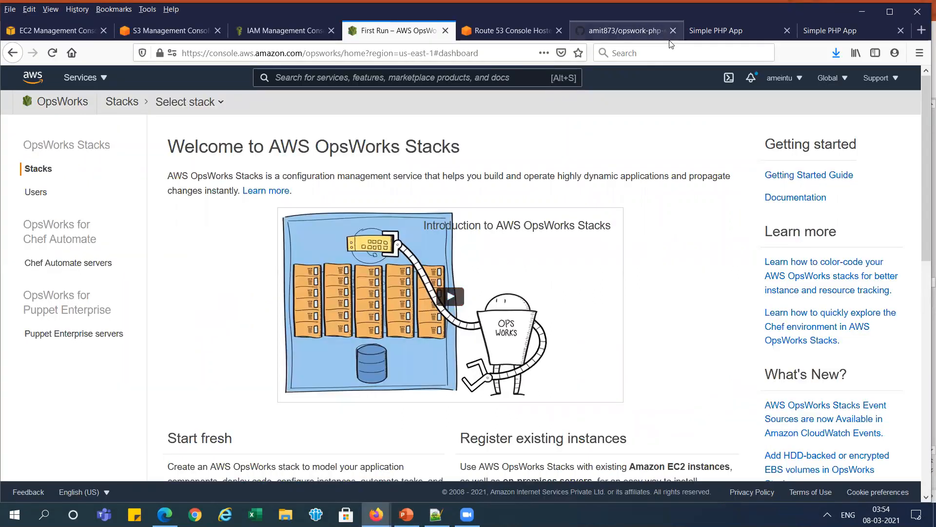
{"action": "left_click", "coordinate": [517, 30]}
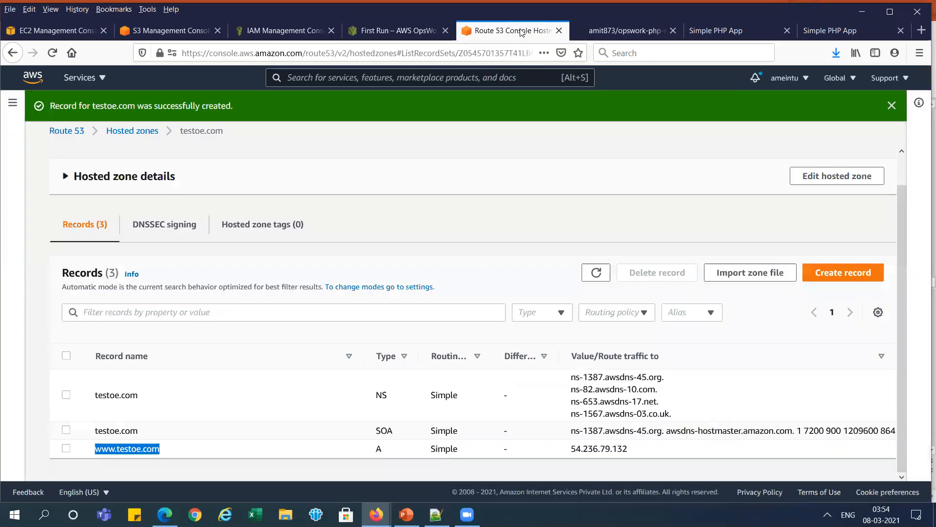
{"action": "left_click", "coordinate": [66, 449]}
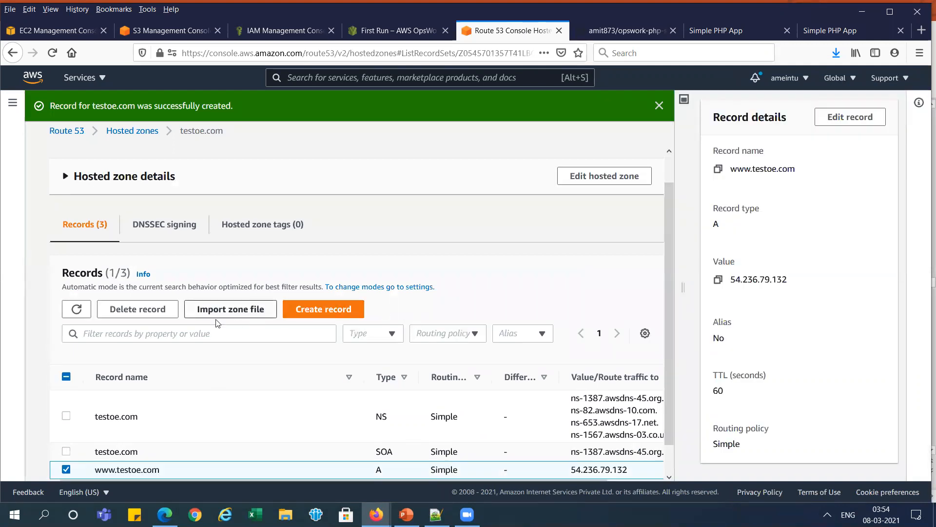
{"action": "left_click", "coordinate": [163, 316]}
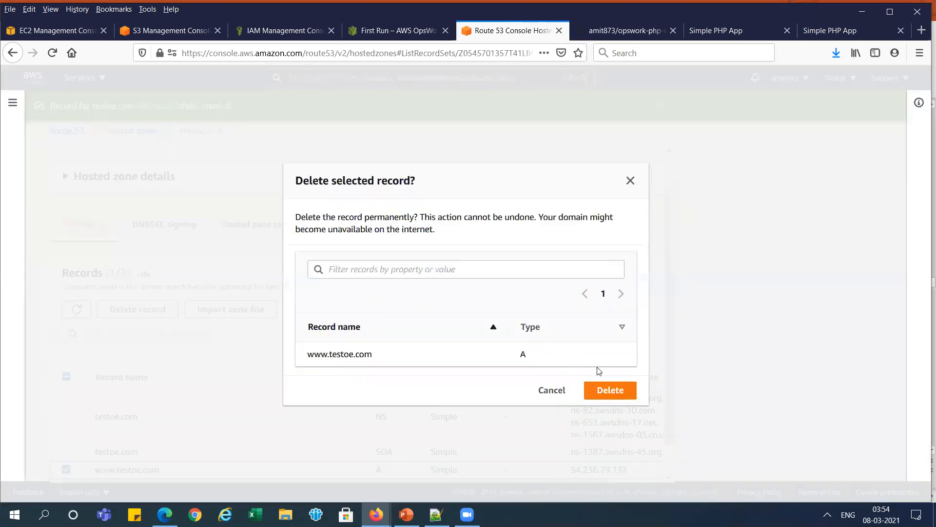
{"action": "left_click", "coordinate": [609, 388]}
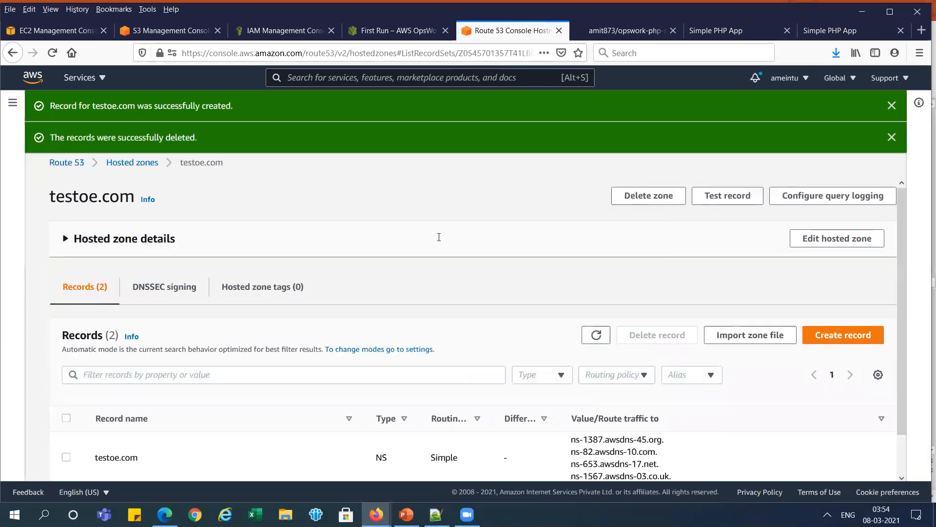
- Check the remaining cleanup items on the PowerPoint slide, and delete the IAM roles aws-opsworks-ec2-role and aws-opsworks-service-role in the browser
{"action": "key", "text": "alt+Tab"}
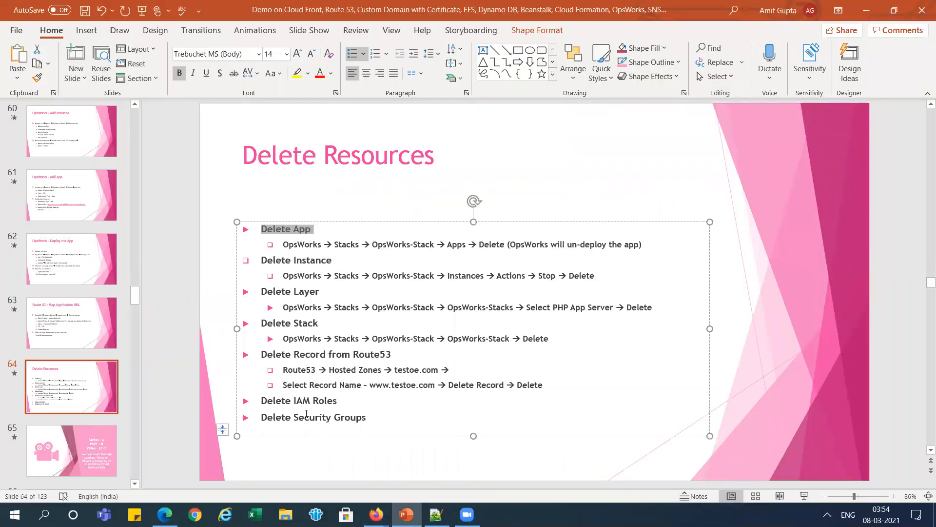
{"action": "key", "text": "alt+Tab"}
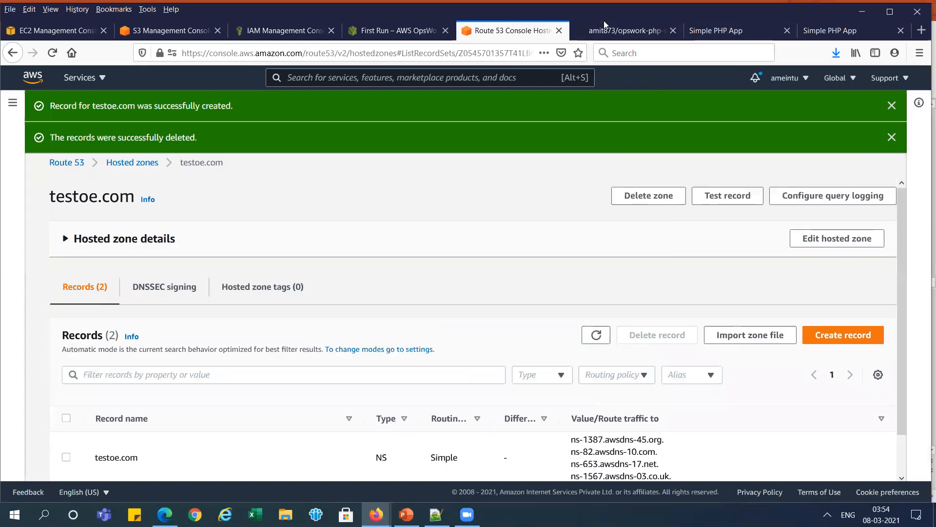
{"action": "left_click", "coordinate": [277, 28]}
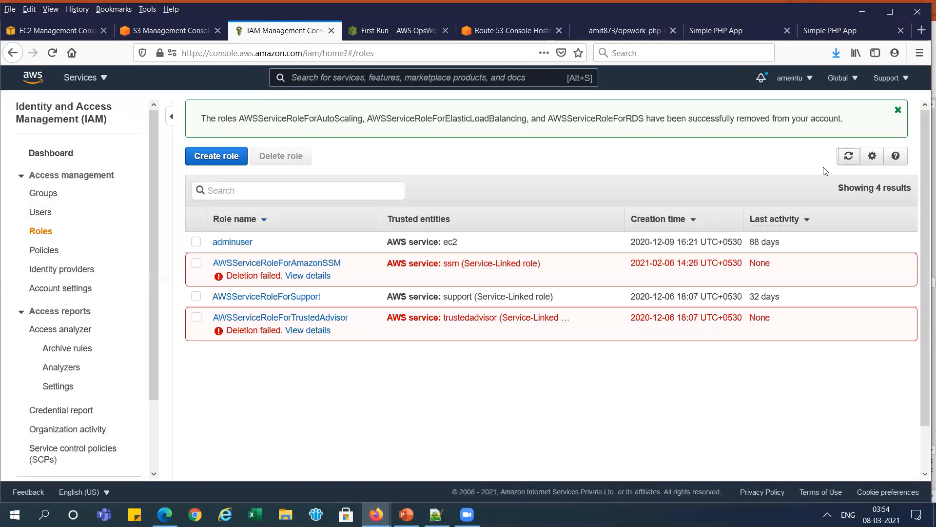
{"action": "left_click", "coordinate": [843, 163]}
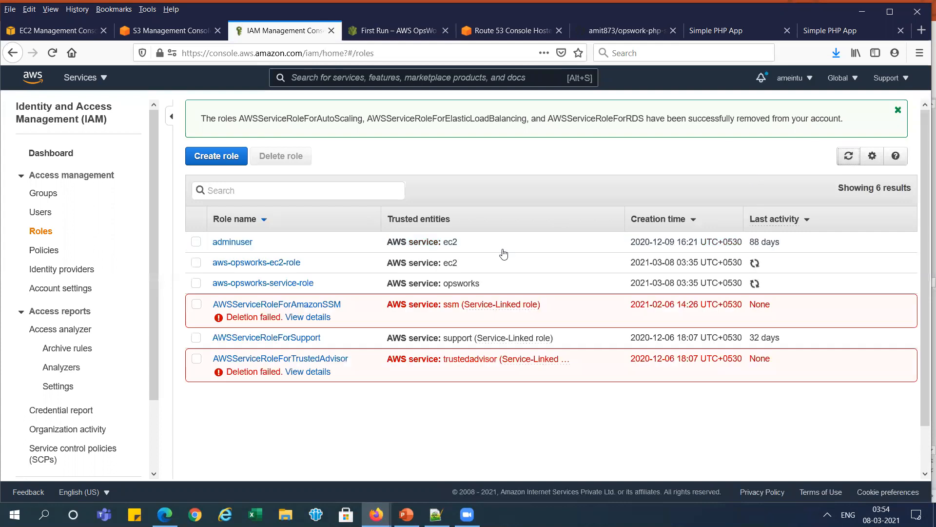
{"action": "left_click", "coordinate": [200, 264]}
{"action": "left_click", "coordinate": [200, 284]}
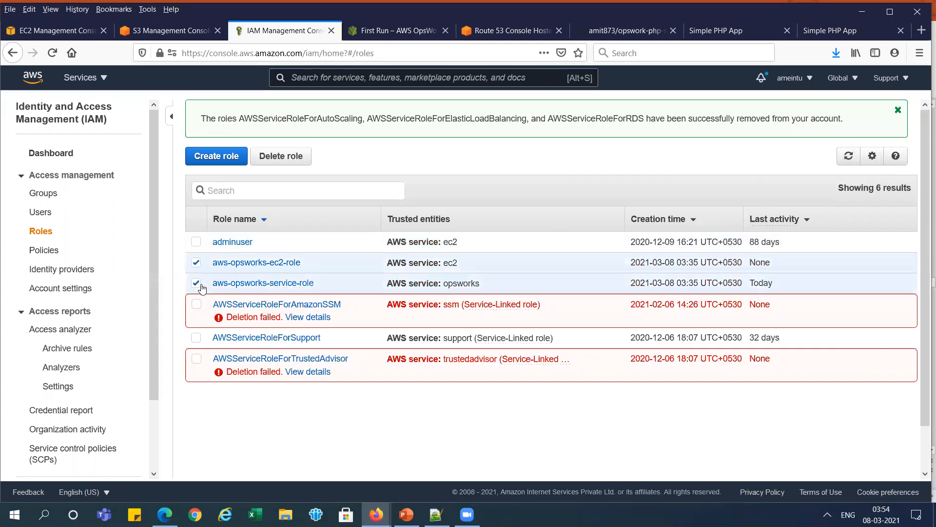
{"action": "left_click", "coordinate": [307, 159]}
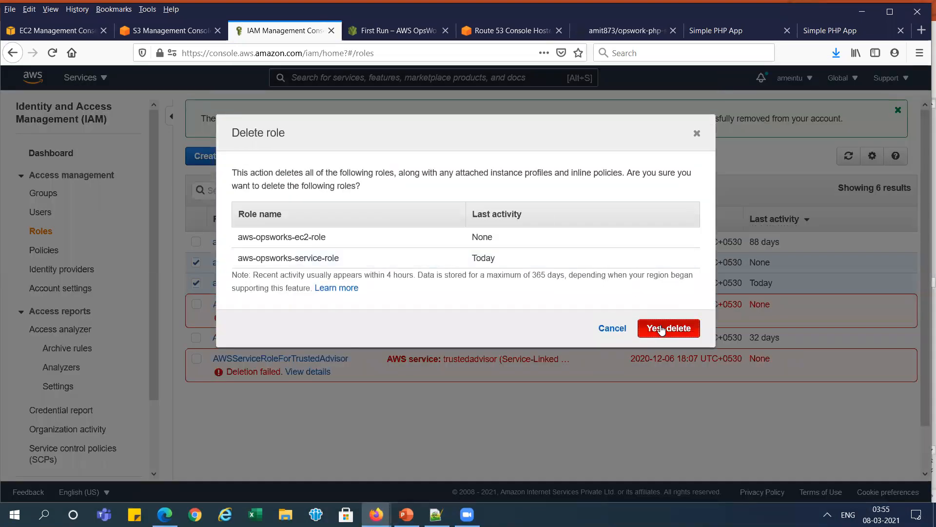
{"action": "left_click", "coordinate": [660, 324]}
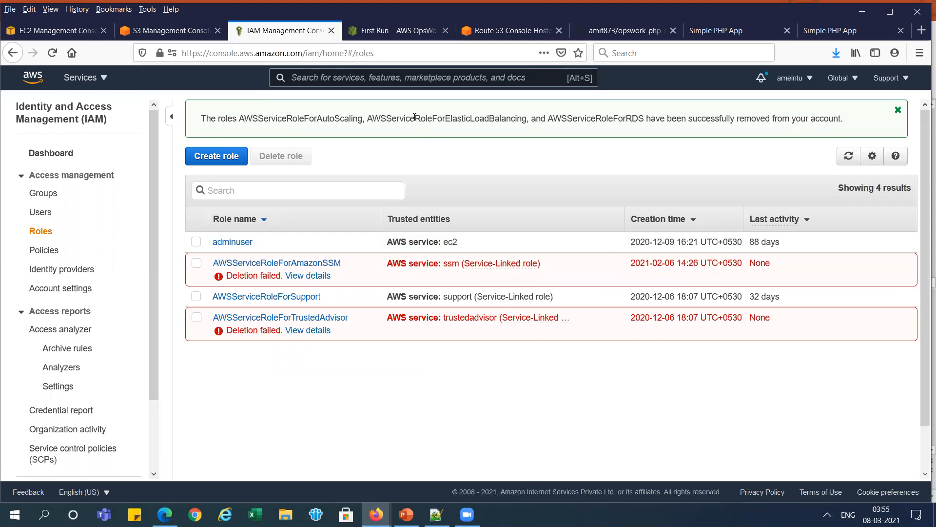
- Open the EC2 security groups list for N. Virginia, refresh it, and dismiss the old deletion notice
{"action": "left_click", "coordinate": [54, 30]}
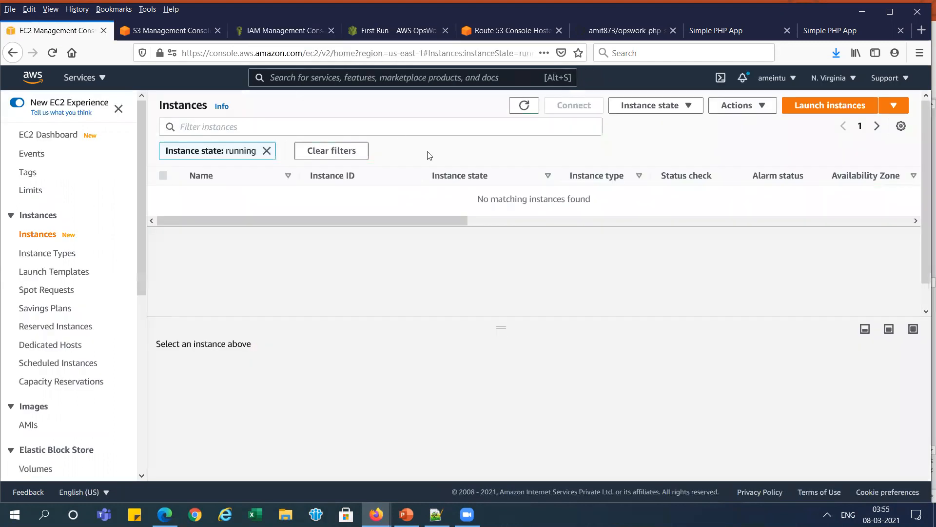
{"action": "left_click", "coordinate": [54, 137]}
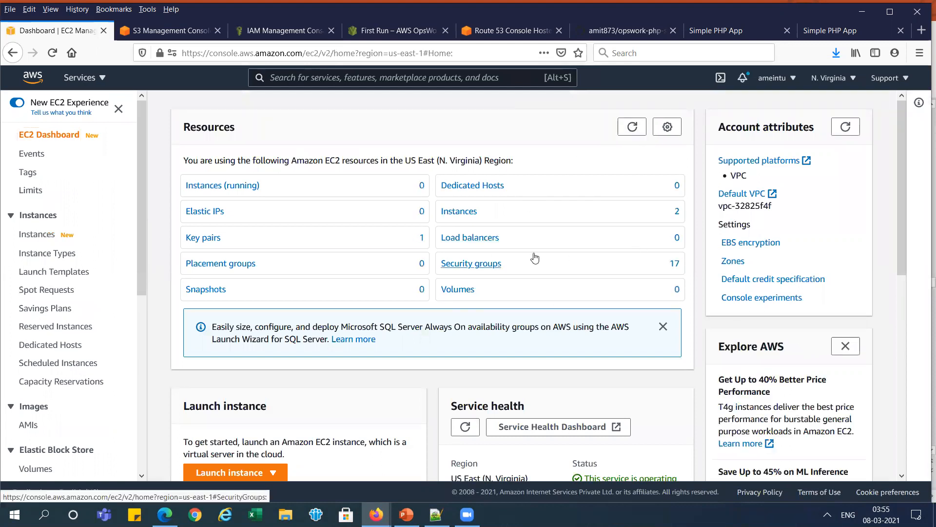
{"action": "left_click", "coordinate": [487, 263]}
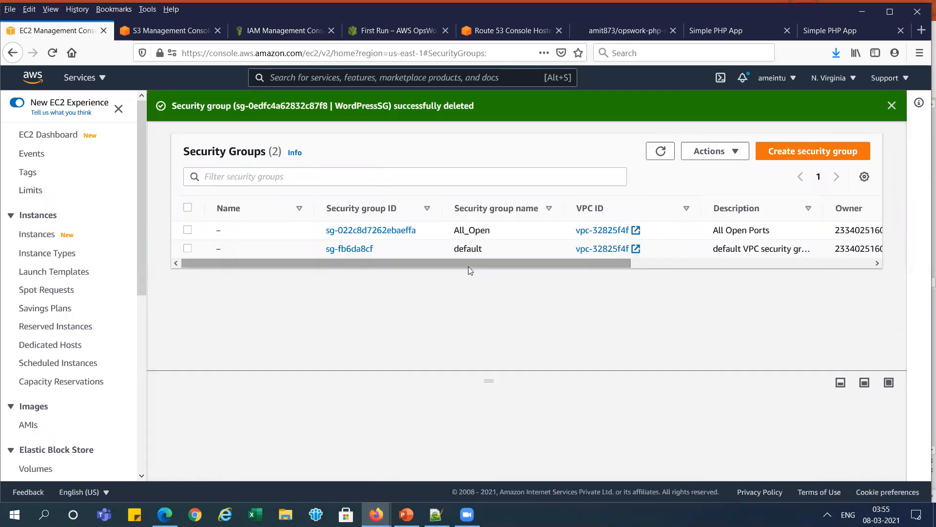
{"action": "left_click", "coordinate": [659, 152]}
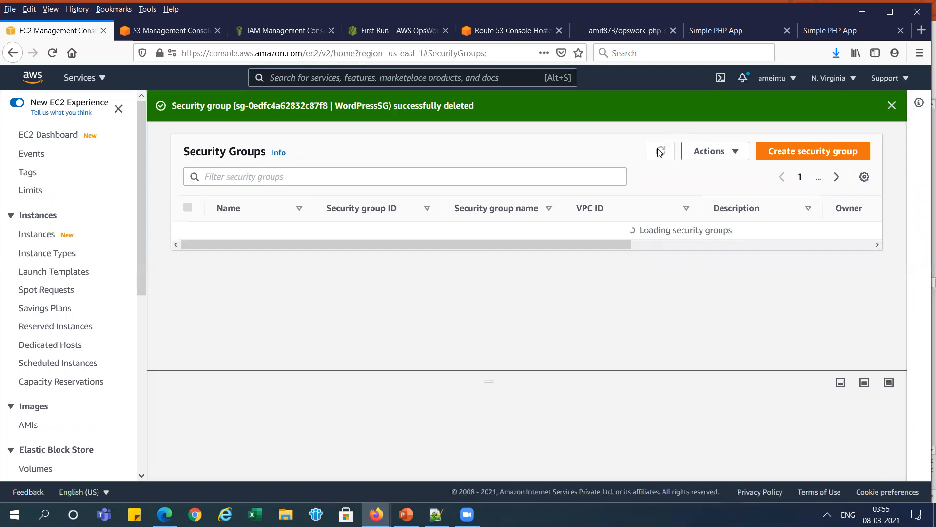
{"action": "left_click", "coordinate": [892, 105]}
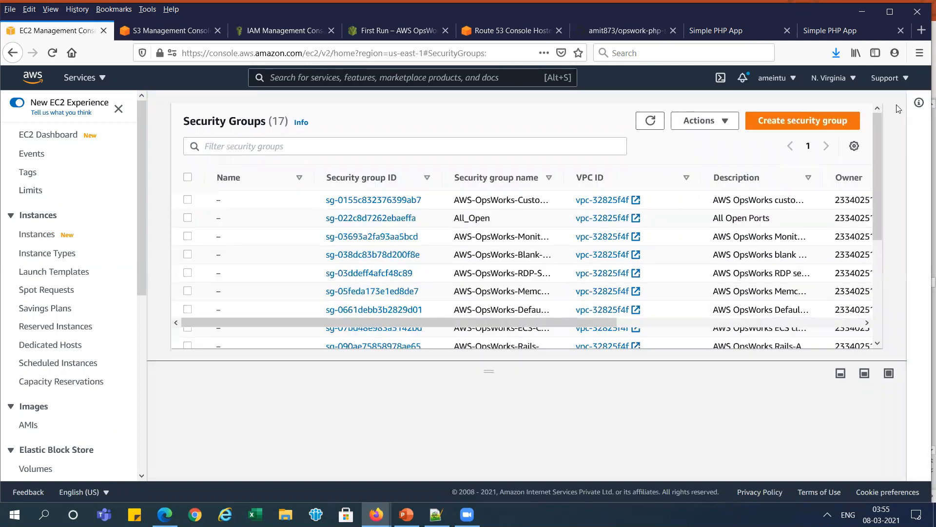
- Select all security groups except All_Open and default, and delete those eligible, confirming with "delete"
{"action": "left_click", "coordinate": [187, 178]}
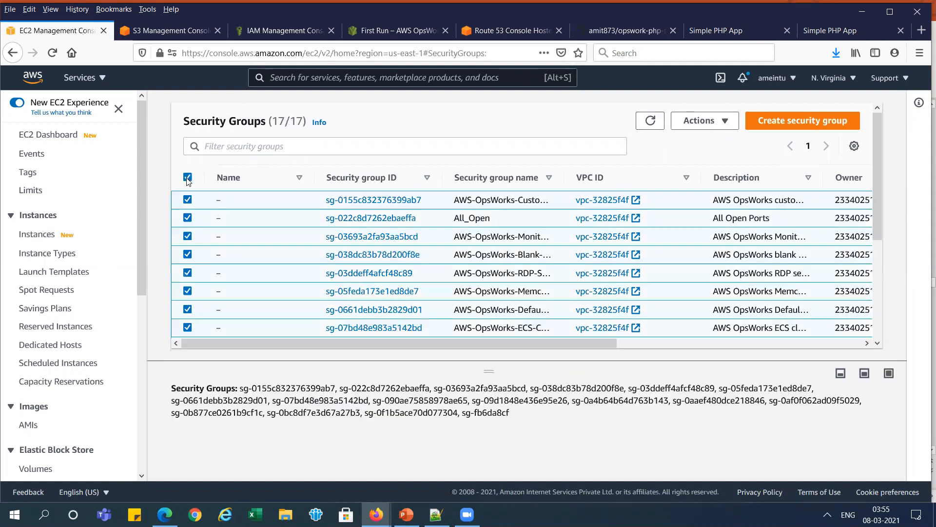
{"action": "left_click", "coordinate": [187, 218]}
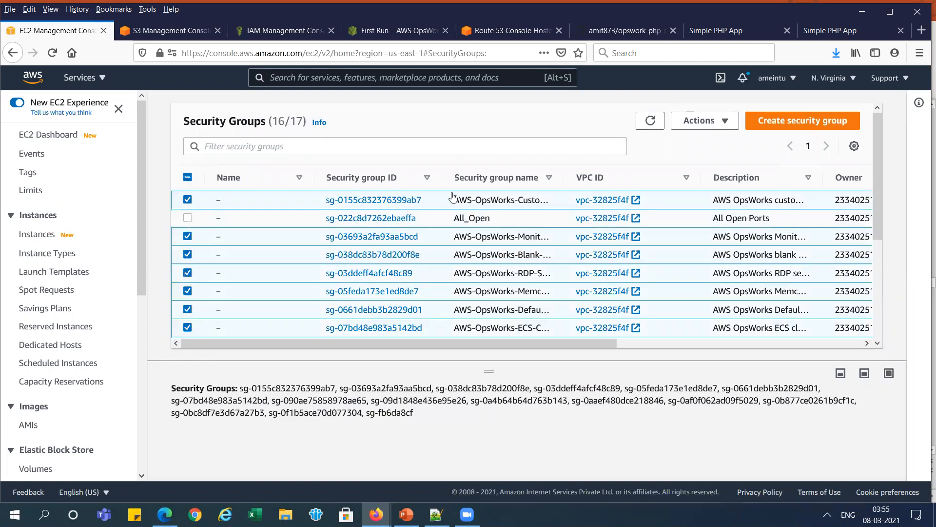
{"action": "left_click_drag", "start_coordinate": [878, 164], "coordinate": [873, 266]}
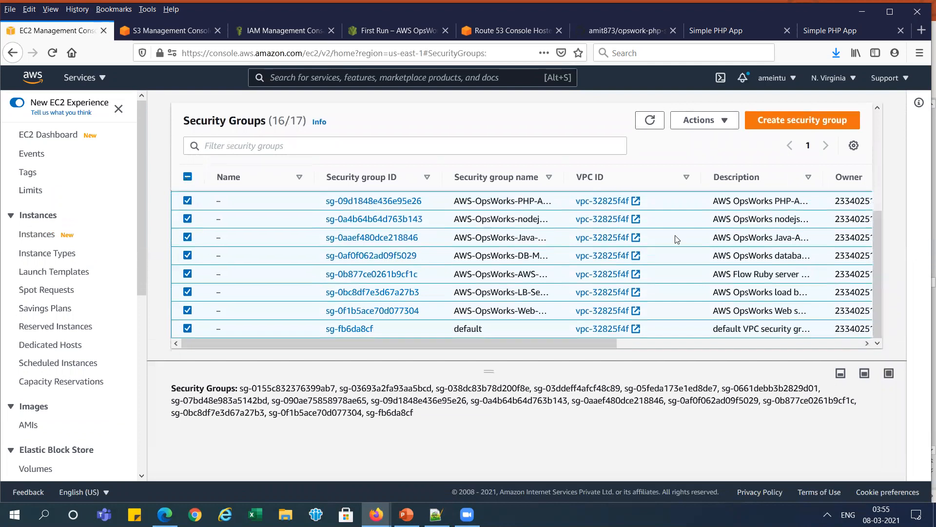
{"action": "left_click", "coordinate": [188, 328]}
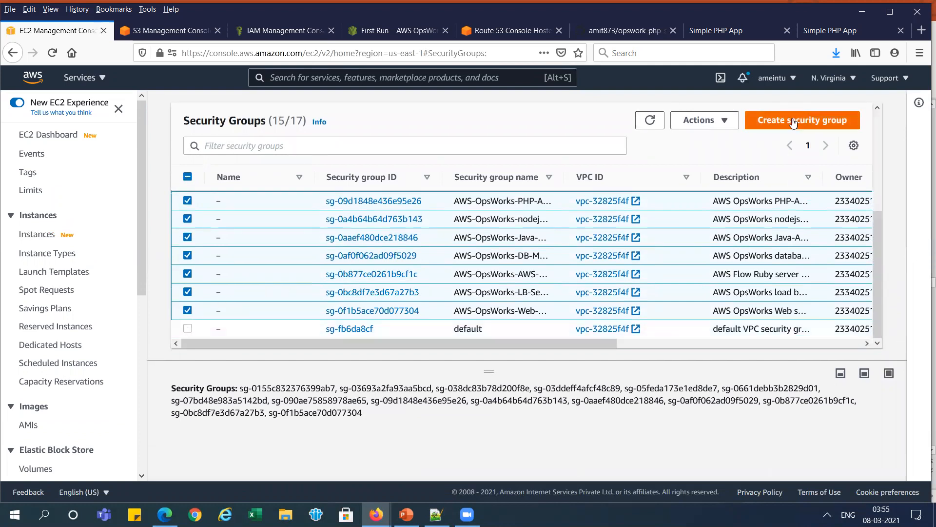
{"action": "left_click", "coordinate": [727, 120]}
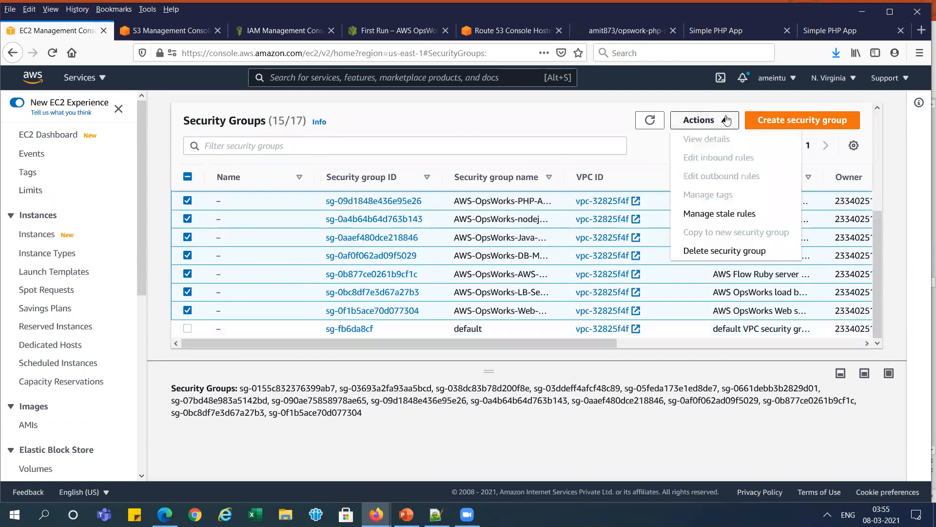
{"action": "left_click", "coordinate": [724, 254]}
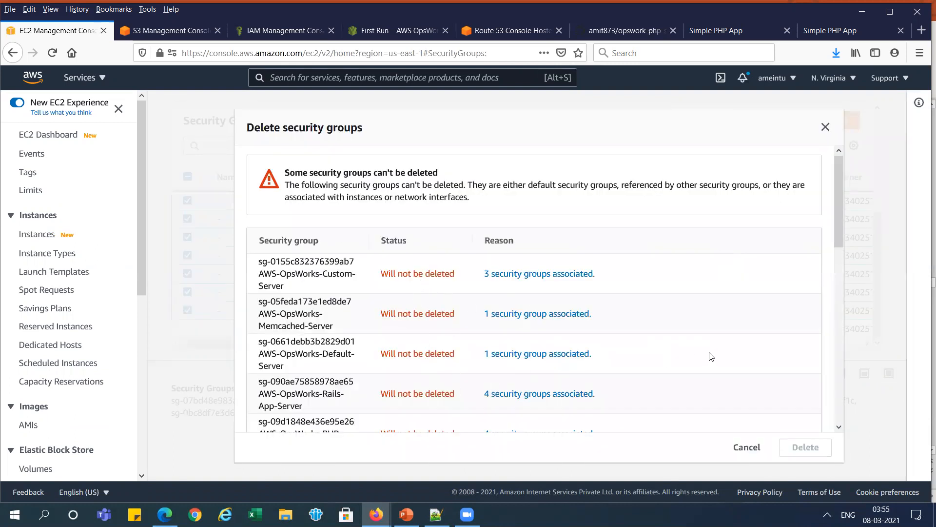
{"action": "left_click_drag", "start_coordinate": [837, 268], "coordinate": [836, 403]}
{"action": "left_click", "coordinate": [492, 411]}
{"action": "type", "text": "delete"}
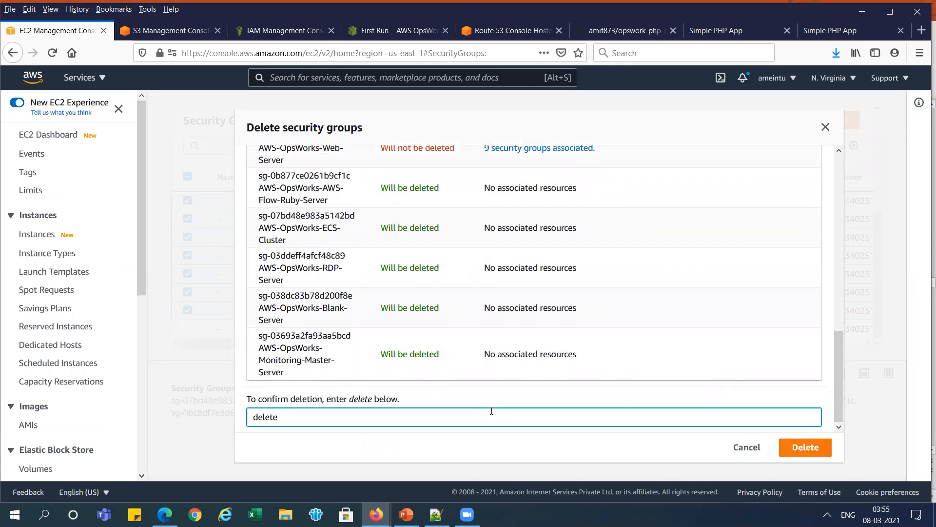
{"action": "left_click", "coordinate": [804, 448]}
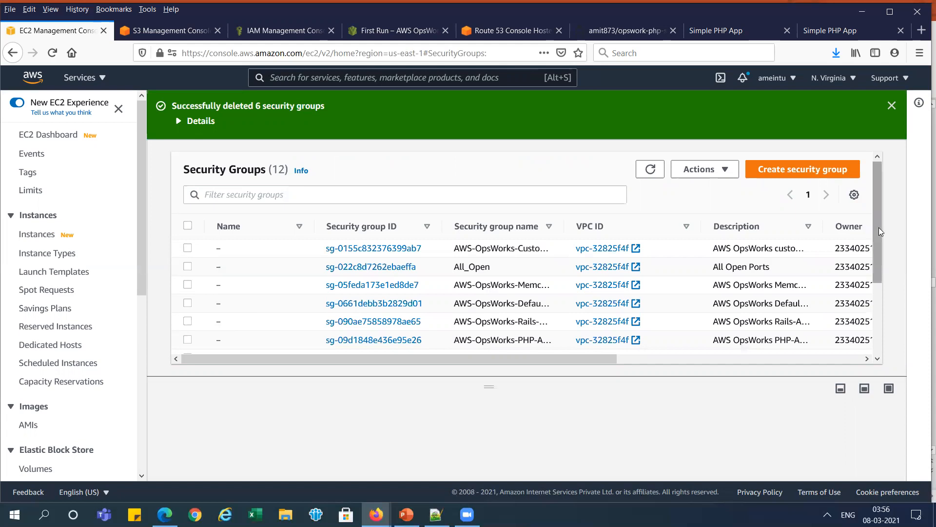
- Request deletion of the AWS-OpsWorks Web-Server, LB-Server and DB-Master-Server security groups, confirming with "delete"
{"action": "left_click_drag", "start_coordinate": [879, 227], "coordinate": [873, 303]}
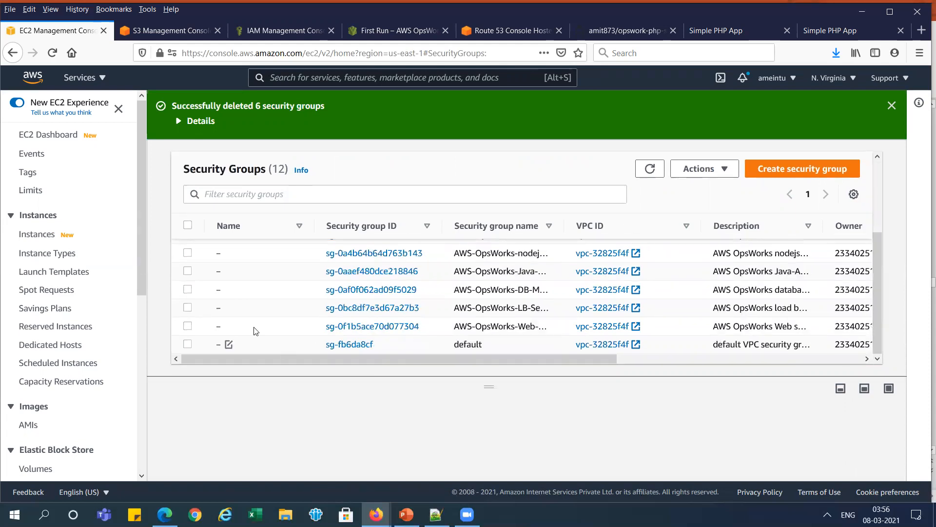
{"action": "left_click", "coordinate": [187, 326]}
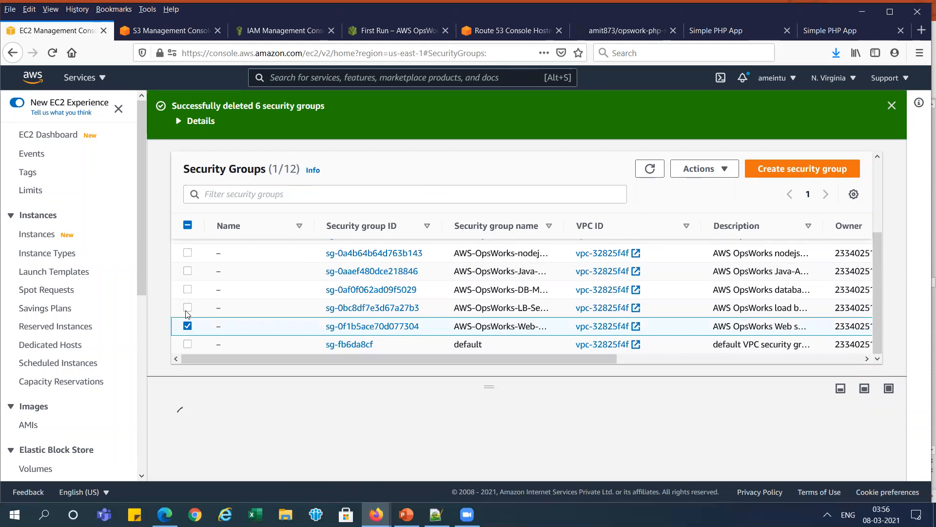
{"action": "left_click", "coordinate": [187, 309]}
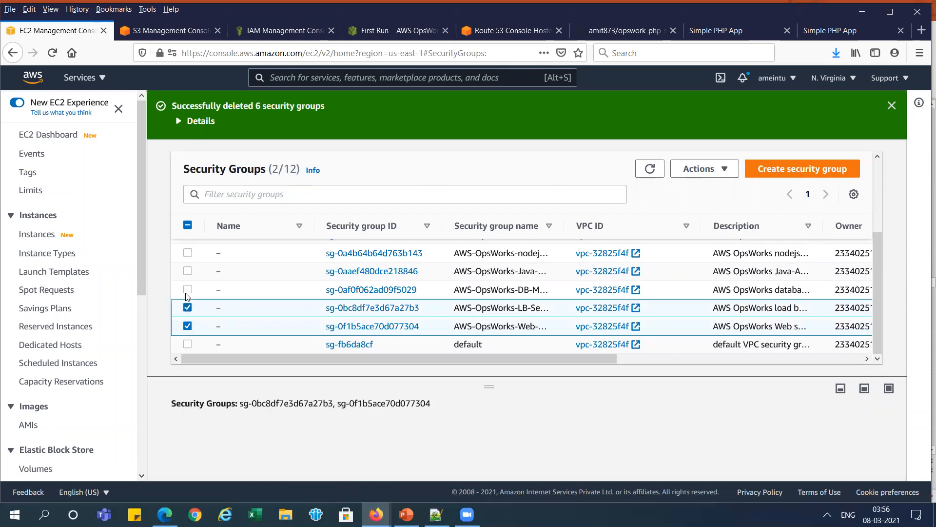
{"action": "left_click", "coordinate": [187, 291]}
{"action": "left_click", "coordinate": [720, 167]}
{"action": "left_click", "coordinate": [755, 301]}
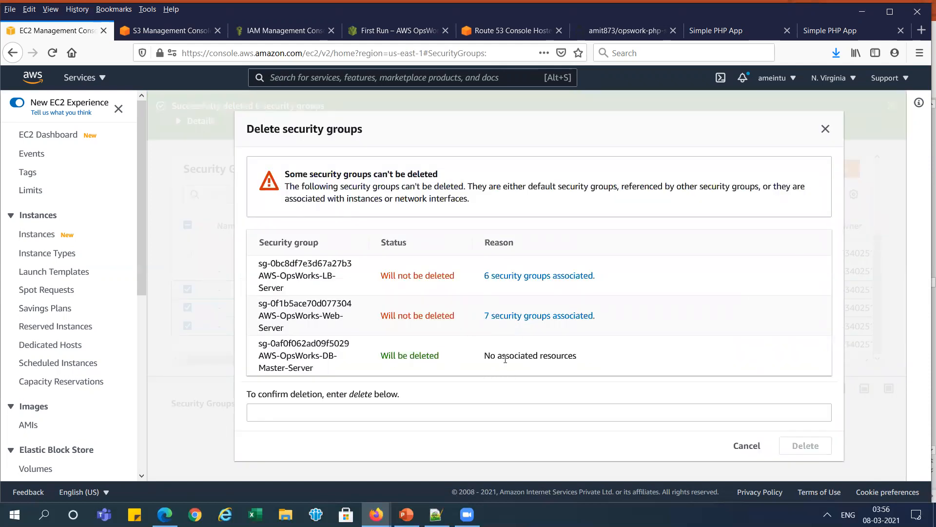
{"action": "left_click", "coordinate": [530, 409]}
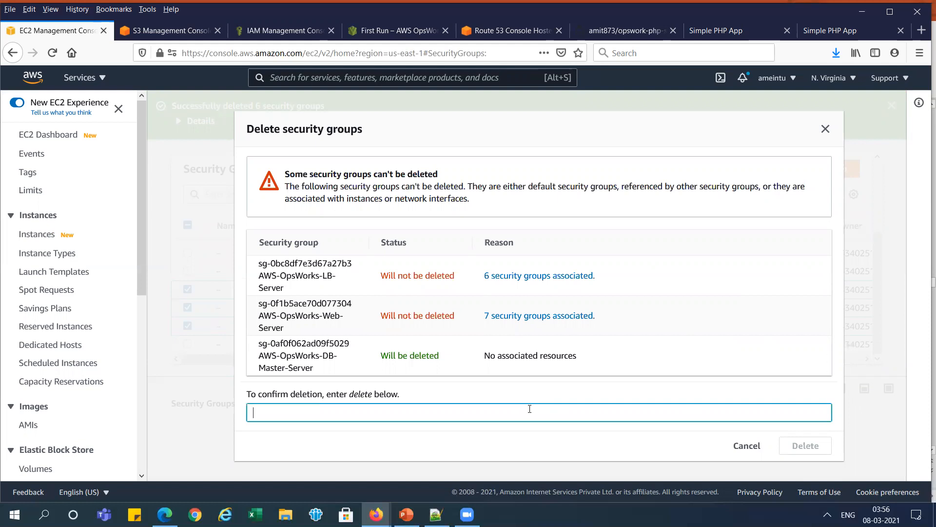
{"action": "type", "text": "delete"}
{"action": "key", "text": "ctrl+a"}
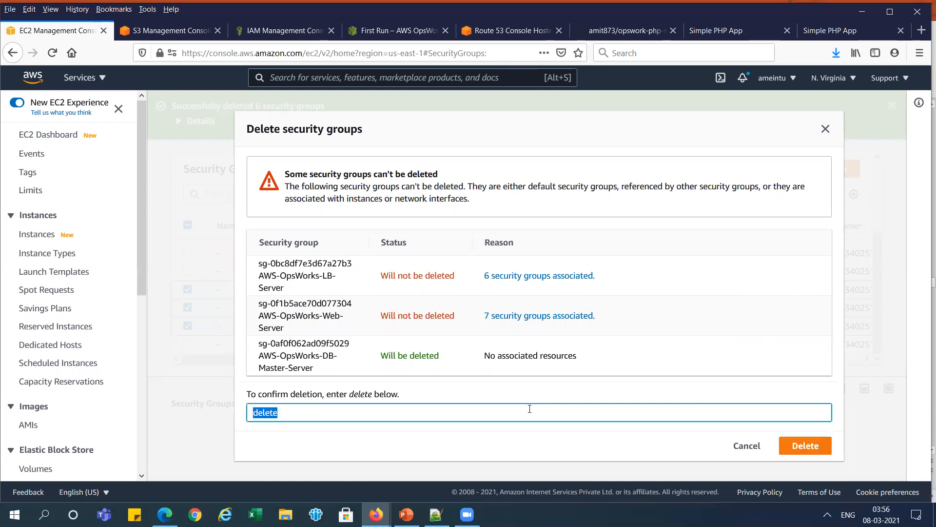
{"action": "left_click", "coordinate": [813, 444]}
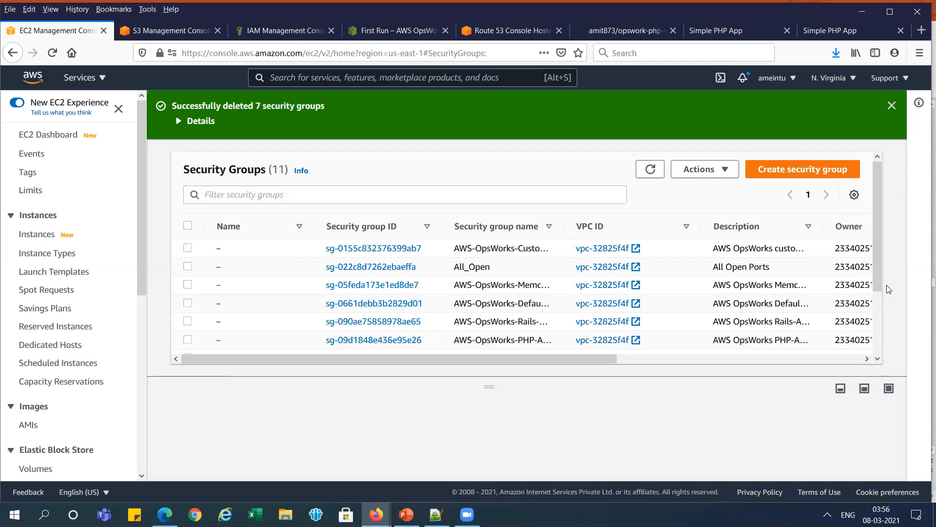
- Try to delete the AWS-OpsWorks Java-App-Server, nodejs-App-Server and PHP-App-Server security groups together
{"action": "scroll", "coordinate": [883, 353], "scroll_direction": "down", "scroll_amount": 3}
{"action": "scroll", "coordinate": [883, 353], "scroll_direction": "down", "scroll_amount": 1}
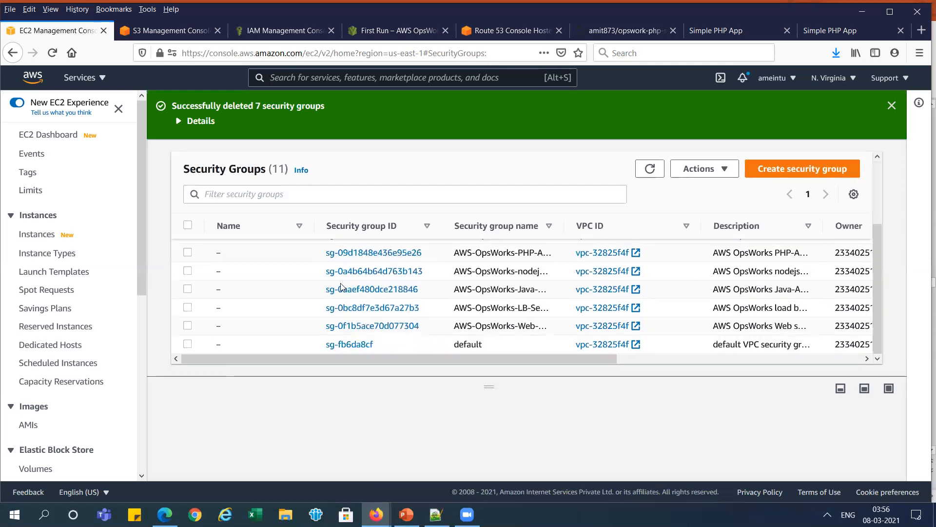
{"action": "left_click", "coordinate": [188, 290]}
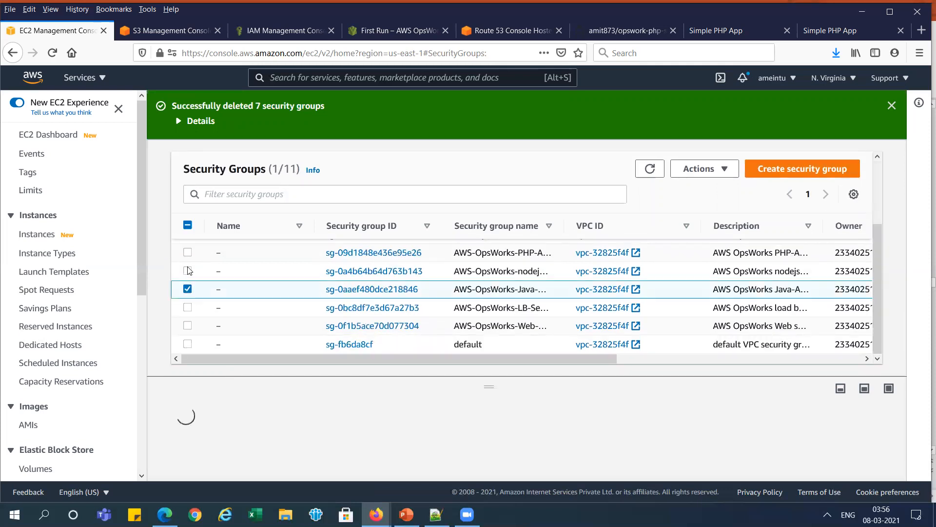
{"action": "left_click", "coordinate": [188, 272]}
{"action": "left_click", "coordinate": [188, 254]}
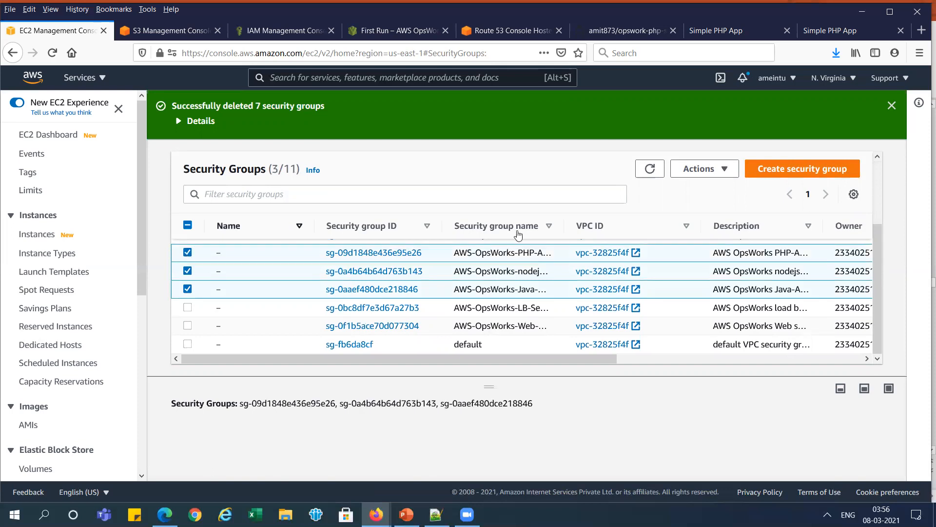
{"action": "left_click", "coordinate": [724, 170]}
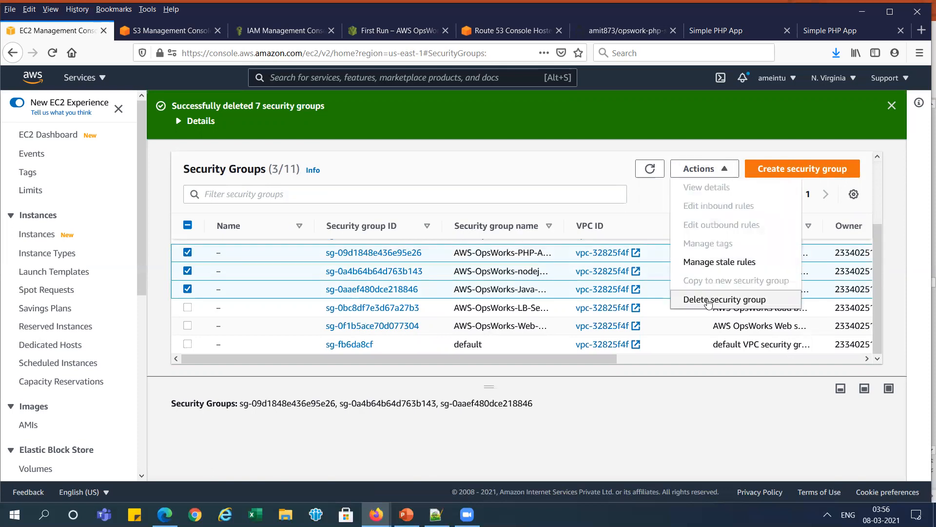
{"action": "left_click", "coordinate": [708, 301]}
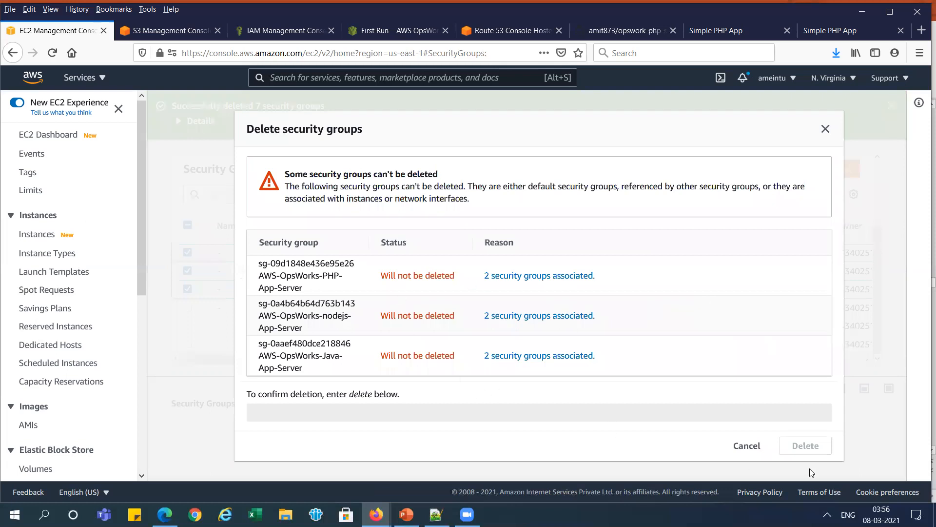
{"action": "left_click", "coordinate": [746, 445]}
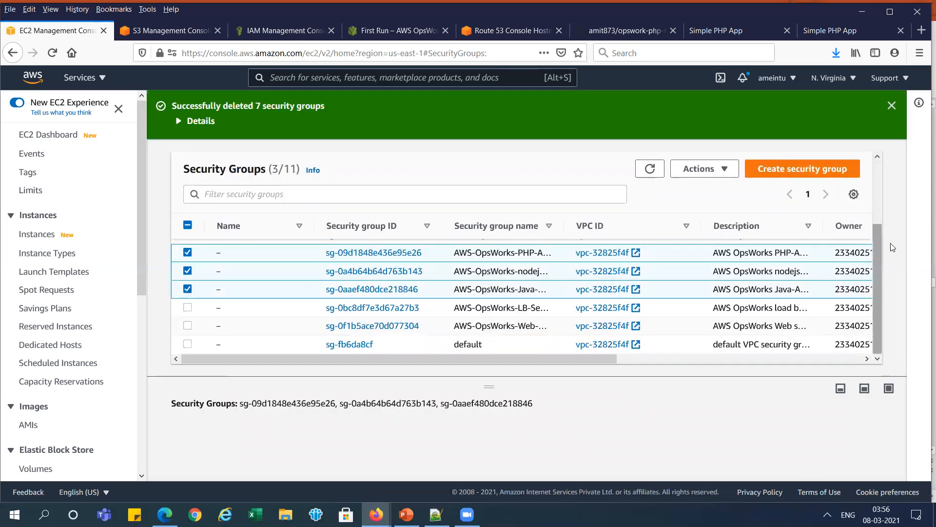
- Select only the AWS-OpsWorks Rails-App-Server, Default-Server and Memcached-Server security groups and request their deletion, confirming with "delete"
{"action": "left_click_drag", "start_coordinate": [877, 245], "coordinate": [876, 194]}
{"action": "left_click", "coordinate": [188, 320]}
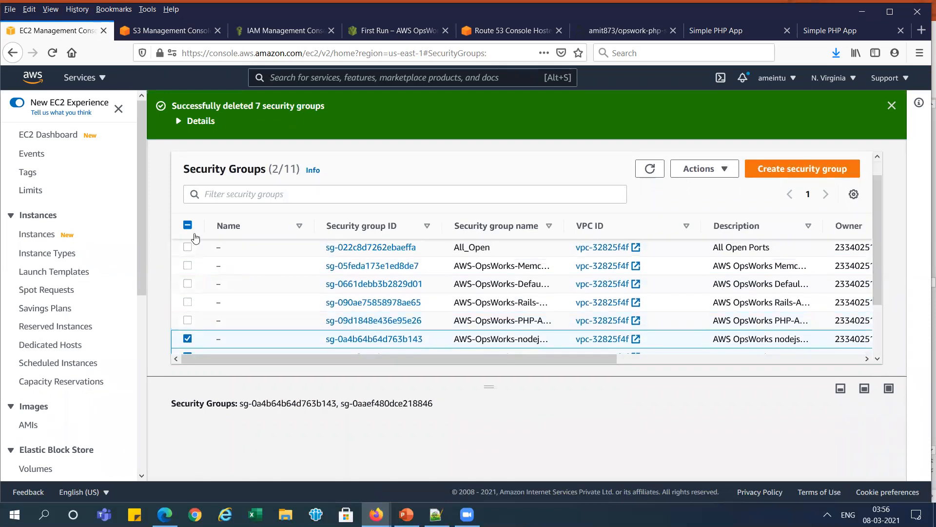
{"action": "left_click", "coordinate": [187, 301]}
{"action": "left_click", "coordinate": [188, 338]}
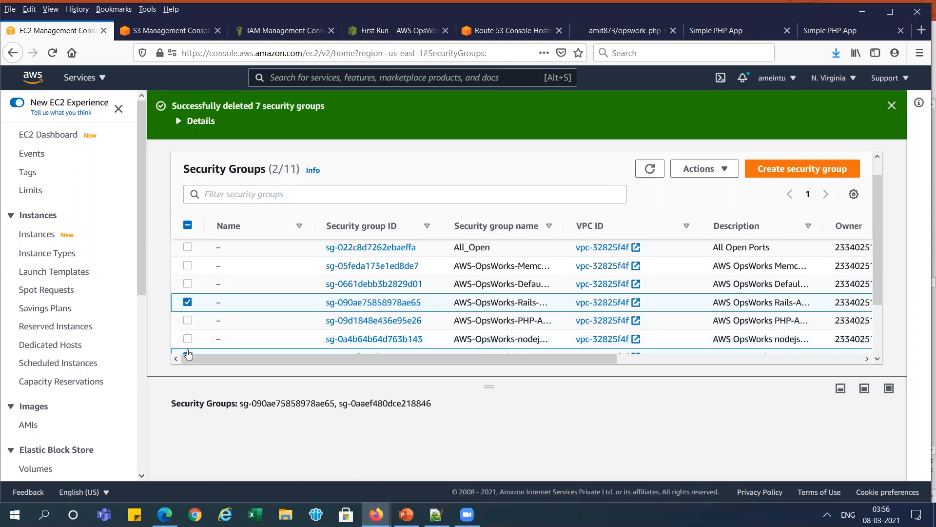
{"action": "left_click", "coordinate": [187, 350]}
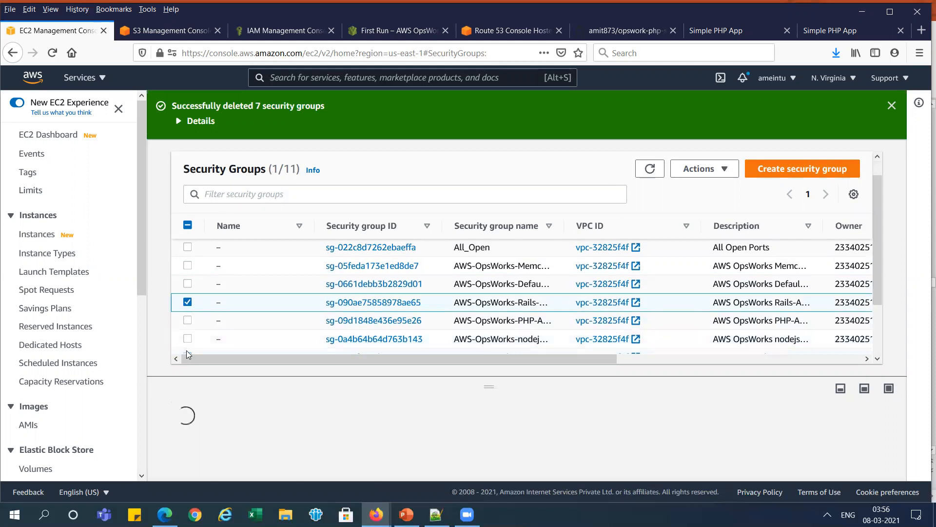
{"action": "left_click", "coordinate": [189, 284]}
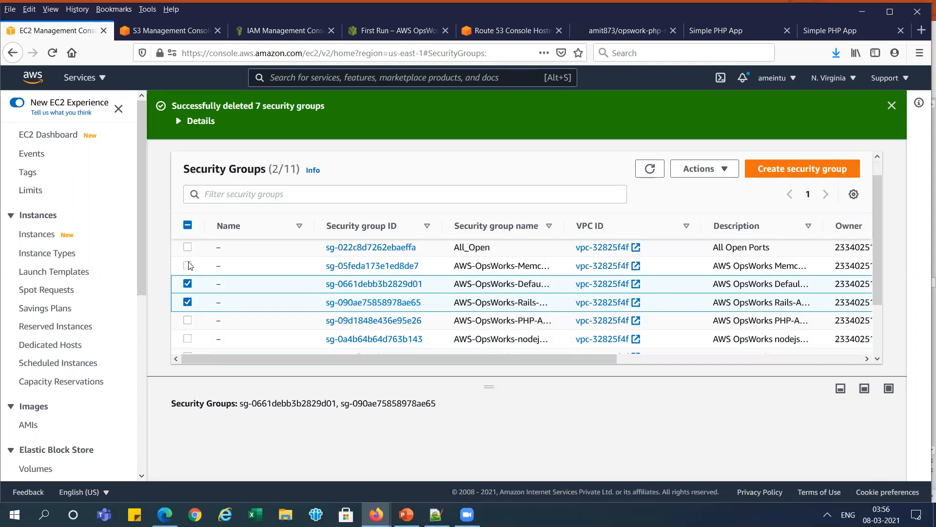
{"action": "left_click", "coordinate": [188, 266]}
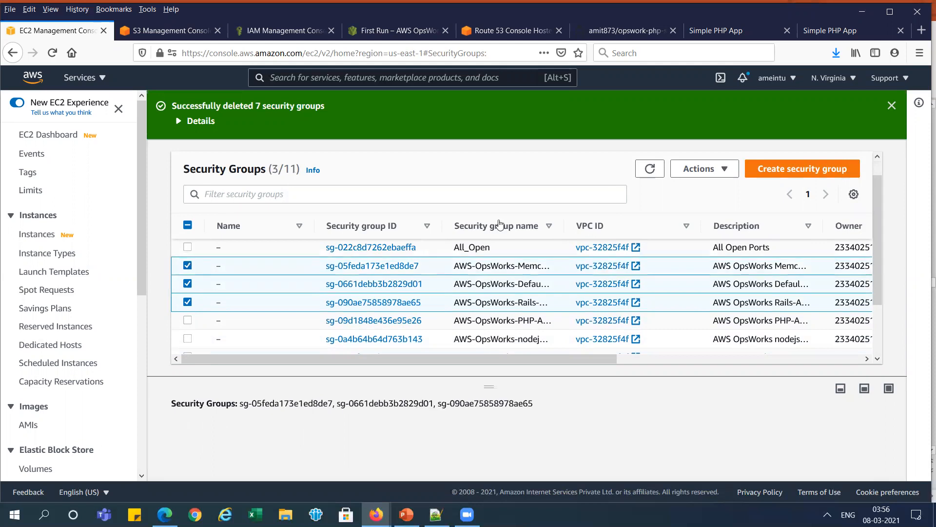
{"action": "left_click", "coordinate": [715, 174]}
{"action": "left_click", "coordinate": [704, 300]}
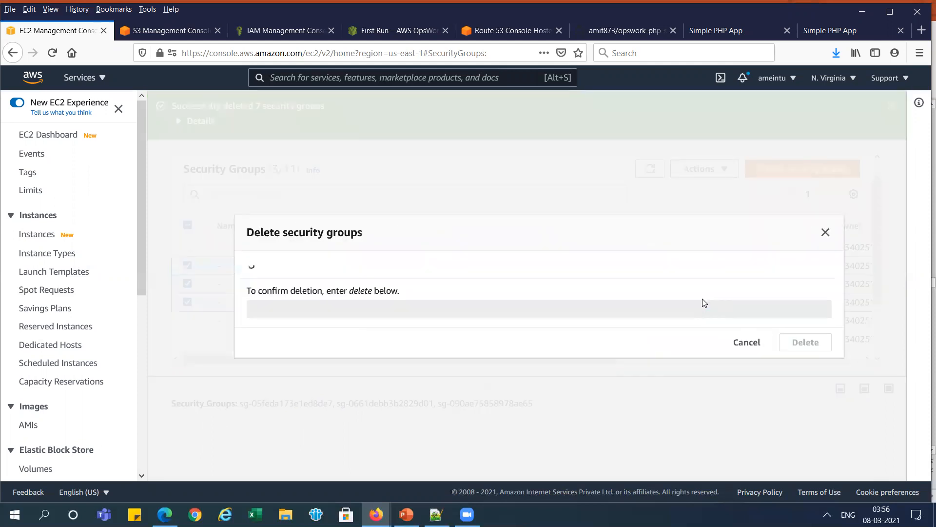
{"action": "left_click", "coordinate": [484, 413]}
{"action": "type", "text": "delete"}
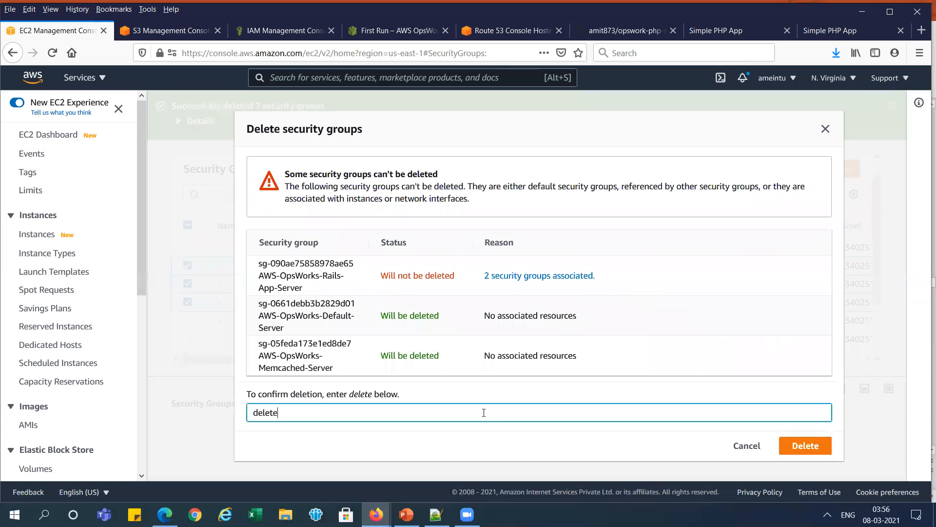
{"action": "left_click", "coordinate": [805, 446]}
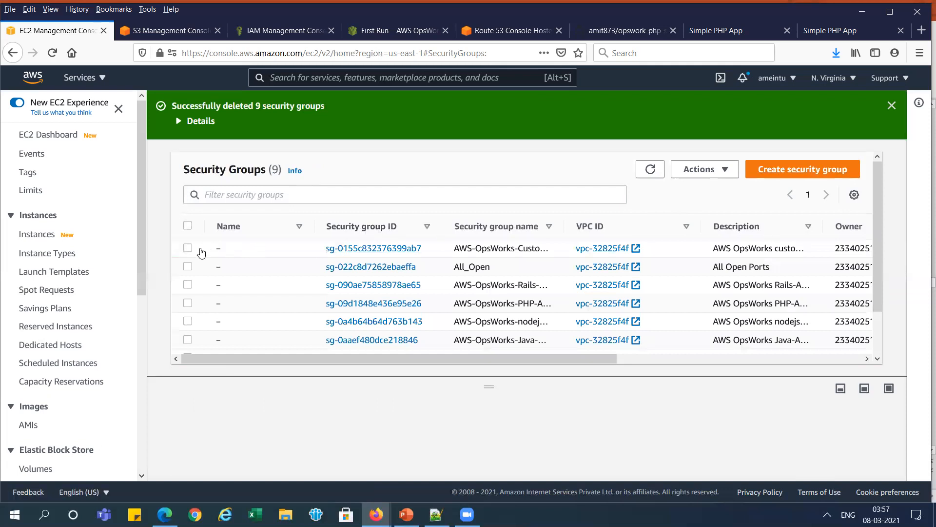
- Request deletion of the AWS-OpsWorks Custom-Server and Rails-App-Server security groups, confirming with "delete"
{"action": "left_click", "coordinate": [186, 249]}
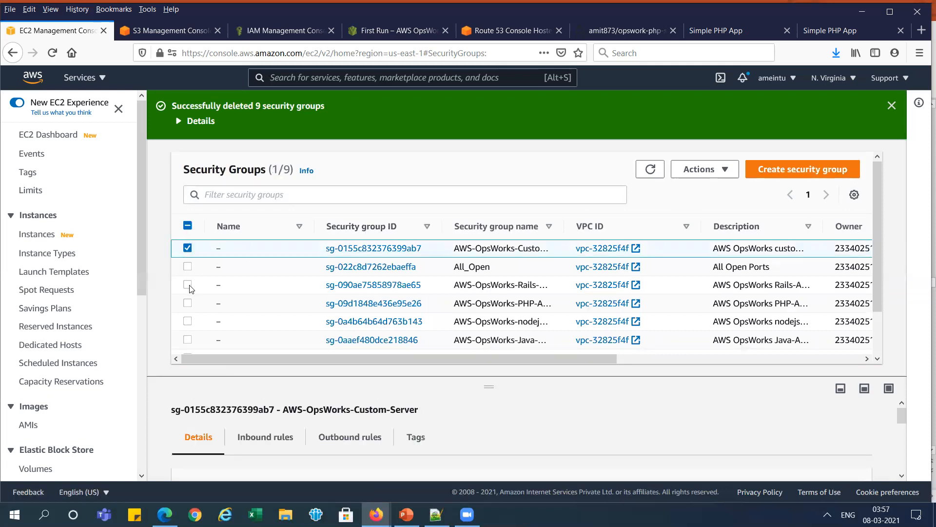
{"action": "left_click", "coordinate": [187, 285]}
{"action": "left_click", "coordinate": [716, 171]}
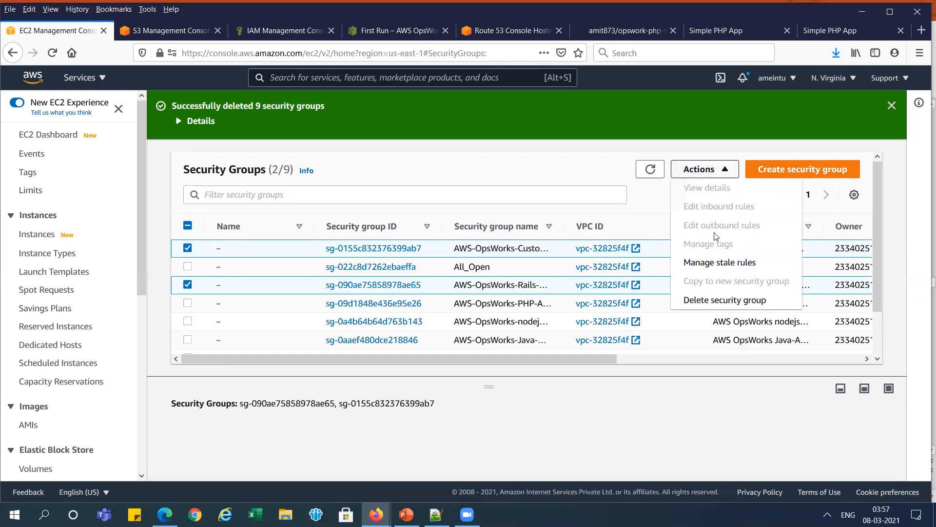
{"action": "left_click", "coordinate": [716, 300]}
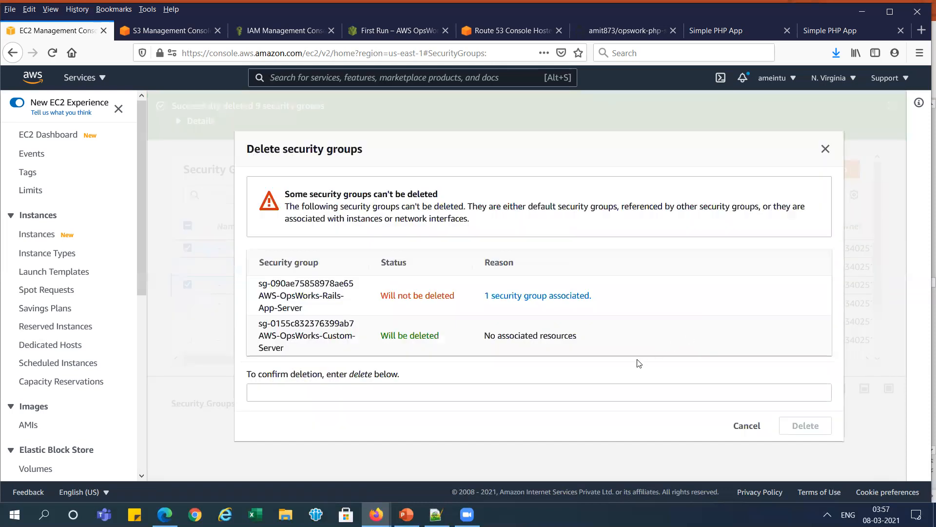
{"action": "left_click", "coordinate": [587, 395]}
{"action": "type", "text": "delete"}
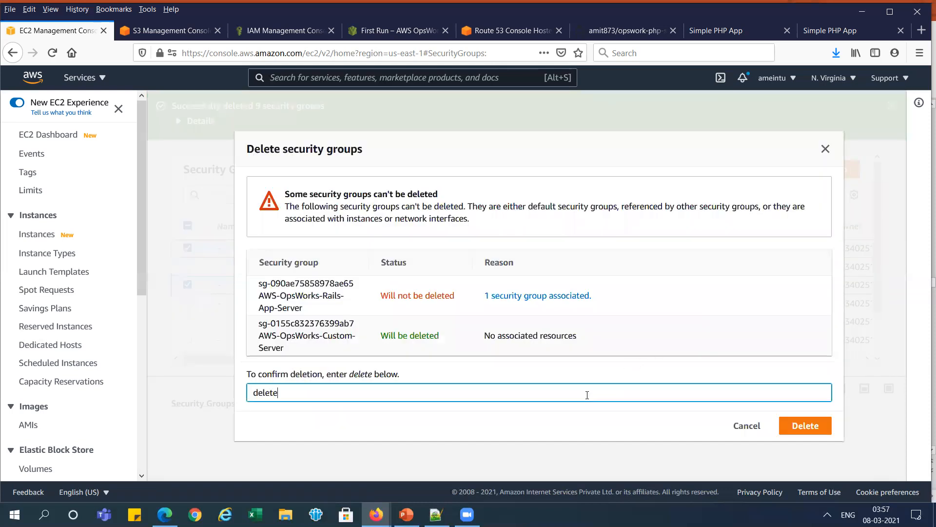
{"action": "left_click", "coordinate": [808, 426]}
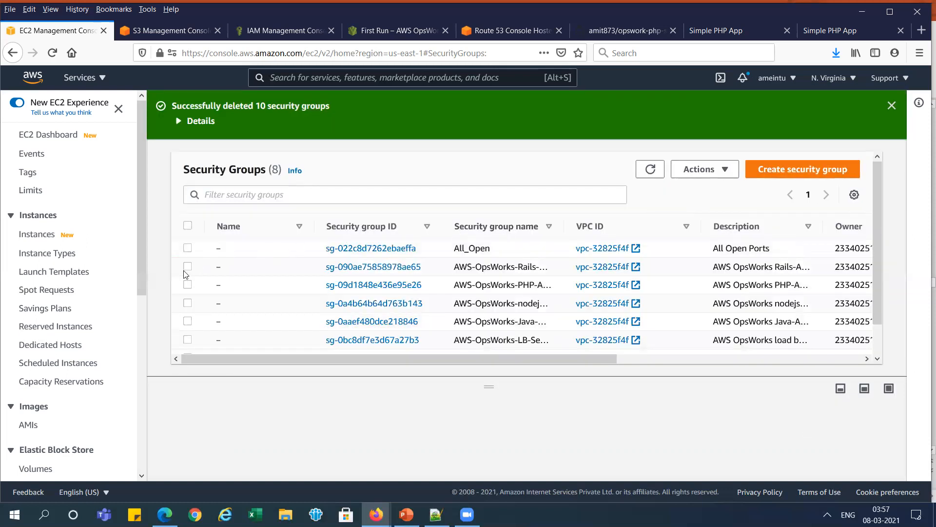
- Delete the AWS-OpsWorks-Rails-App-Server security group on its own
{"action": "left_click", "coordinate": [187, 266]}
{"action": "left_click", "coordinate": [717, 171]}
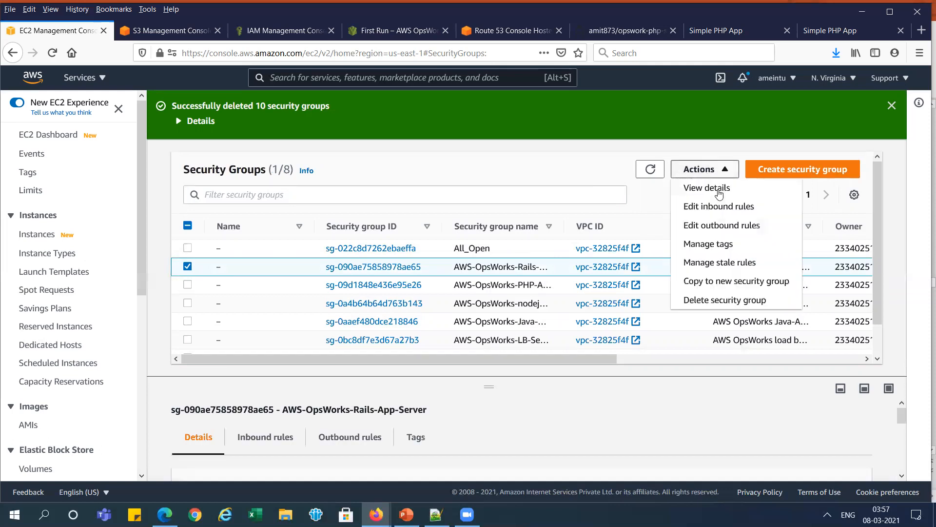
{"action": "left_click", "coordinate": [731, 300]}
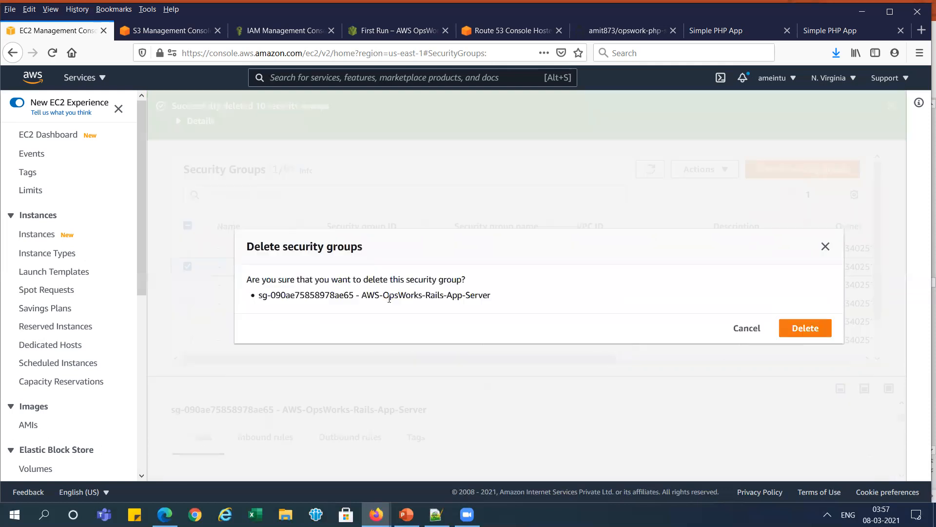
{"action": "left_click", "coordinate": [825, 323]}
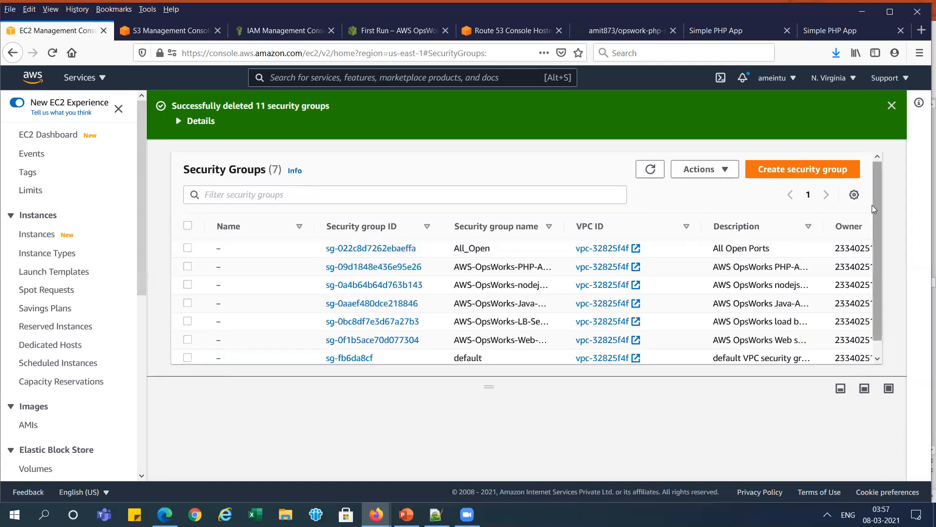
- Delete the AWS-OpsWorks PHP-App-Server, nodejs-App-Server and Java-App-Server security groups together, confirming with "delete"
{"action": "left_click_drag", "start_coordinate": [875, 204], "coordinate": [875, 211]}
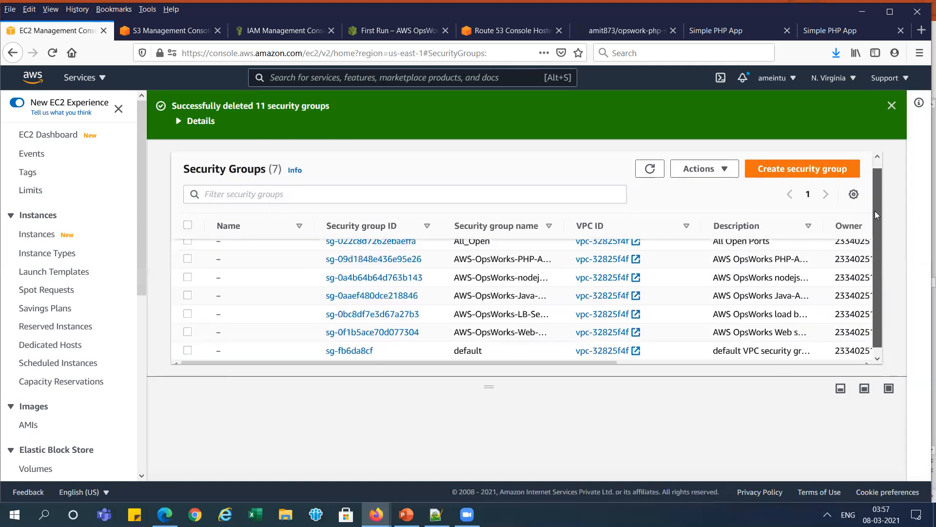
{"action": "left_click", "coordinate": [188, 262]}
{"action": "left_click", "coordinate": [187, 281]}
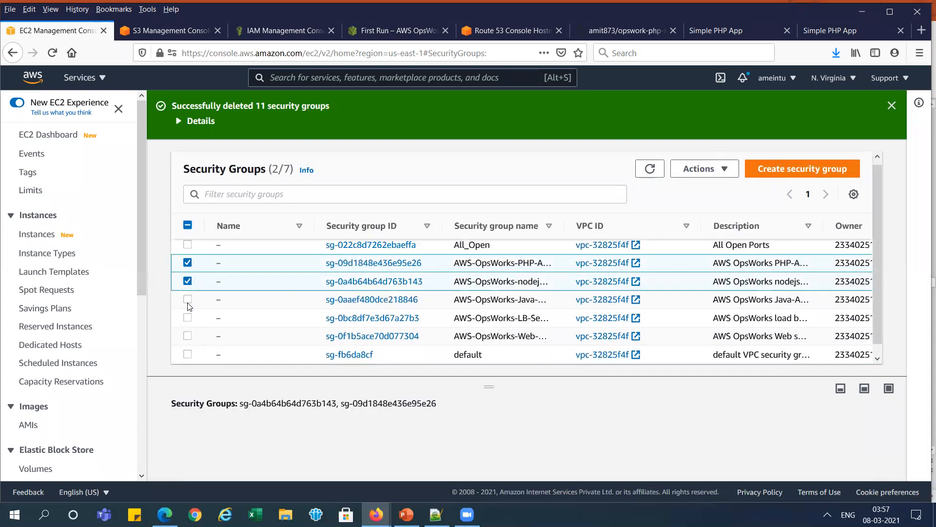
{"action": "left_click", "coordinate": [187, 299]}
{"action": "left_click", "coordinate": [723, 169]}
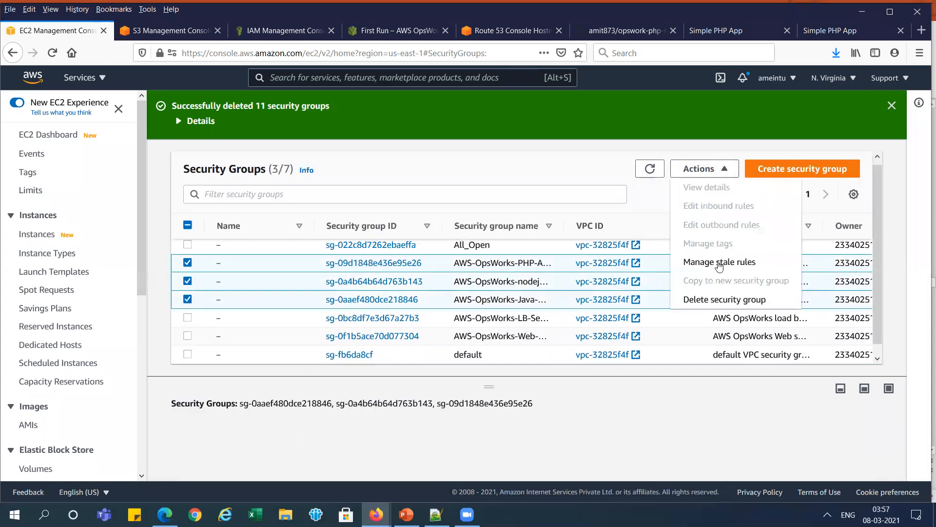
{"action": "left_click", "coordinate": [717, 299]}
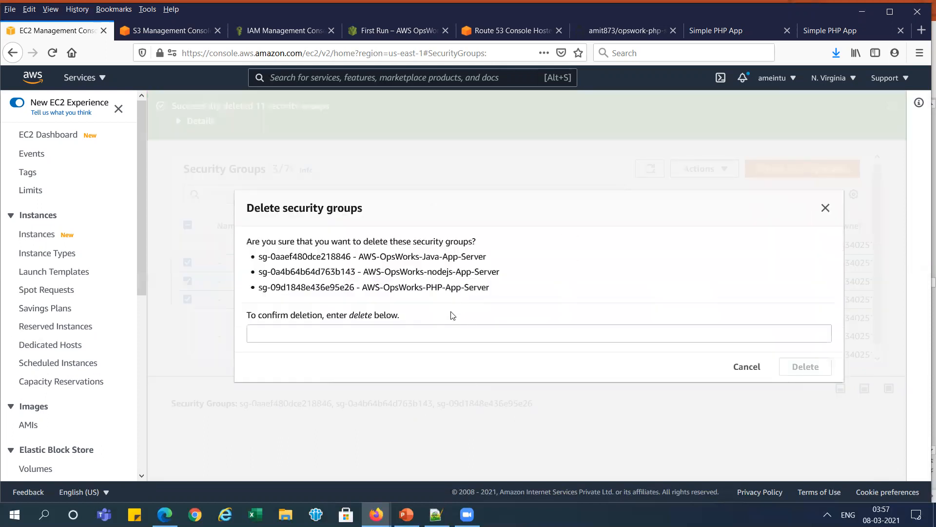
{"action": "left_click", "coordinate": [444, 330]}
{"action": "type", "text": "delete"}
{"action": "left_click", "coordinate": [800, 367]}
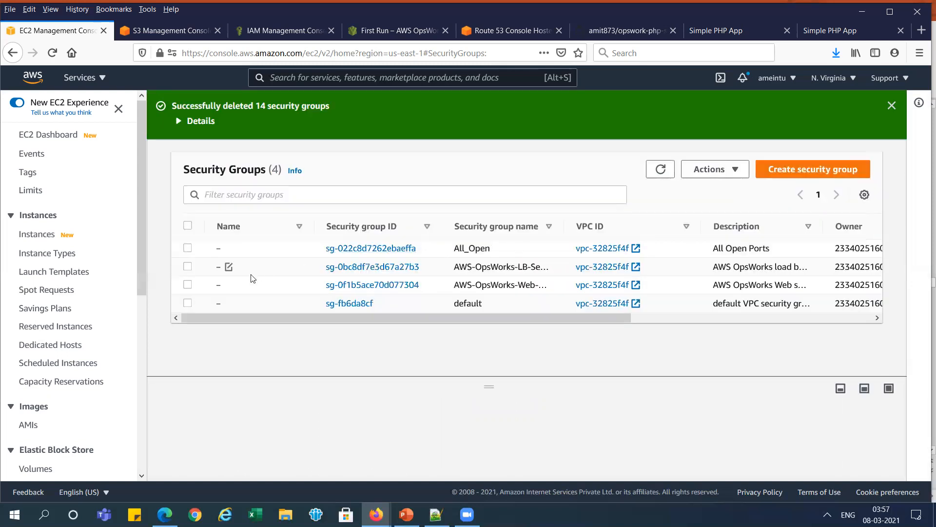
- Delete the AWS-OpsWorks-Web-Server security group
{"action": "left_click", "coordinate": [188, 285]}
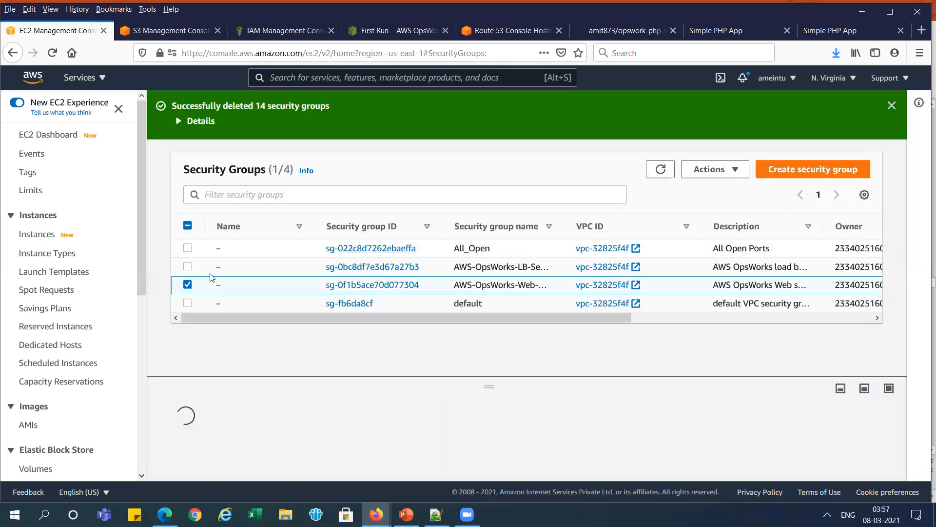
{"action": "left_click", "coordinate": [723, 171]}
{"action": "scroll", "coordinate": [812, 274], "scroll_direction": "down", "scroll_amount": 1}
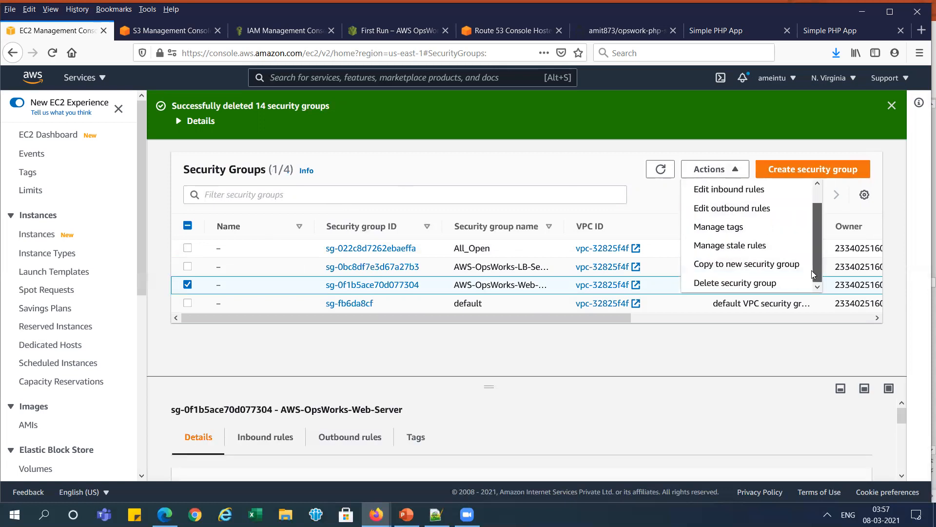
{"action": "left_click", "coordinate": [702, 285]}
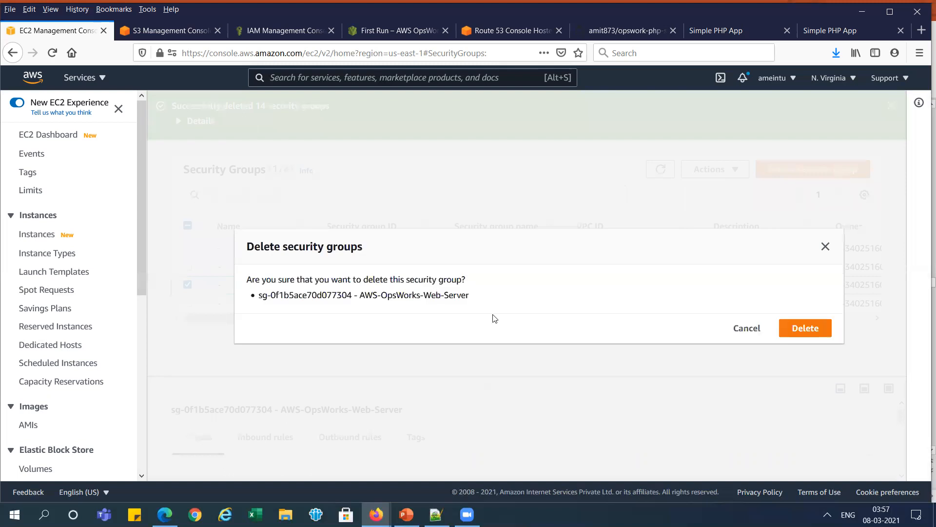
{"action": "left_click", "coordinate": [805, 328]}
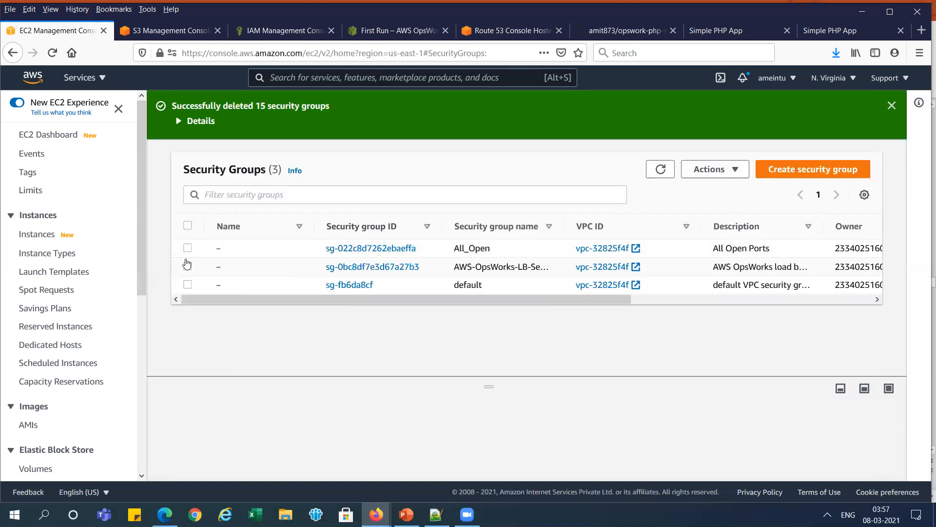
- Delete the remaining AWS-OpsWorks-LB-Server security group, keeping only All_Open and default
{"action": "left_click", "coordinate": [188, 265]}
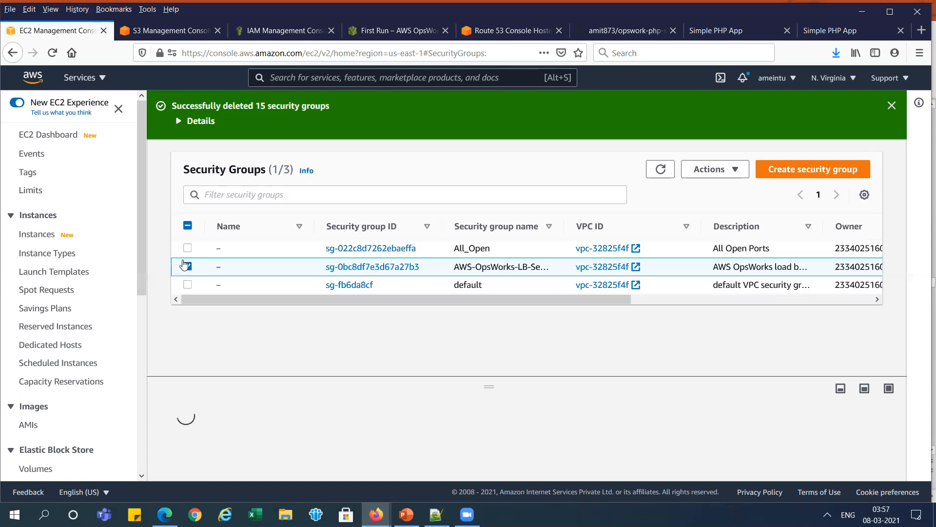
{"action": "left_click", "coordinate": [731, 169]}
{"action": "scroll", "coordinate": [820, 263], "scroll_direction": "down", "scroll_amount": 2}
{"action": "left_click", "coordinate": [771, 265]}
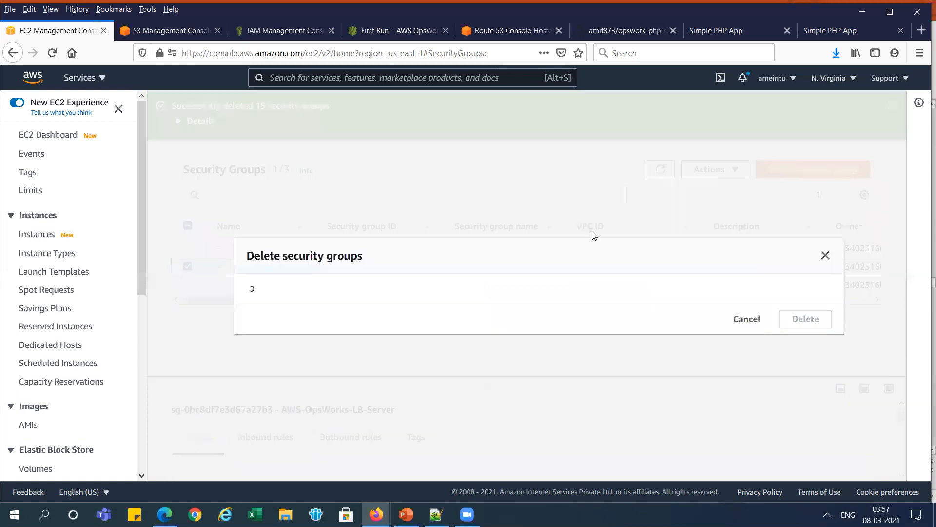
{"action": "left_click", "coordinate": [805, 326]}
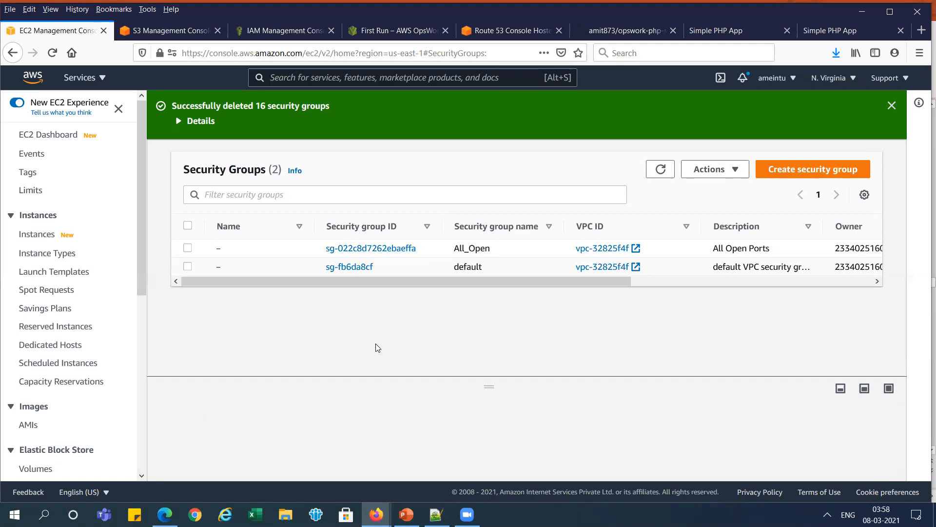
- Switch to the PowerPoint presentation and show slide 65, the Series 4 Part 8 title slide that follows Delete Resources
{"action": "key", "text": "alt+Tab"}
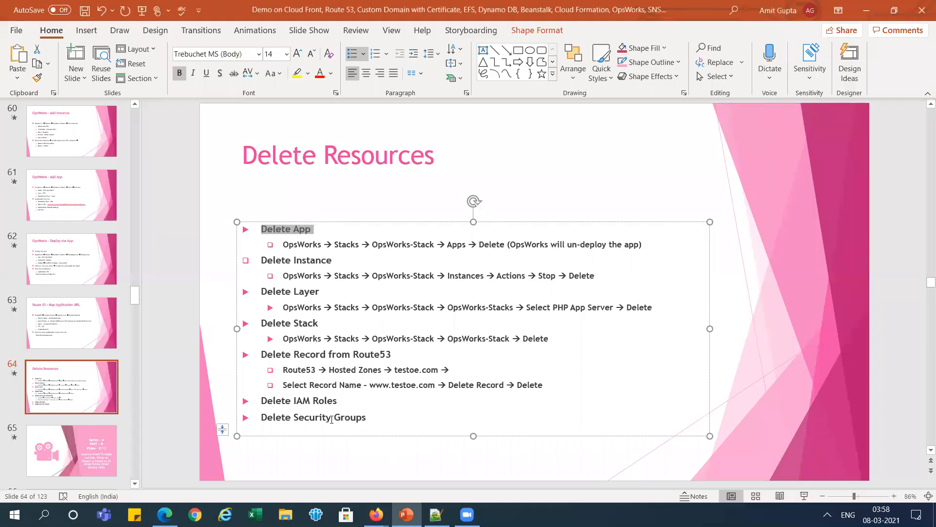
{"action": "left_click", "coordinate": [77, 460]}
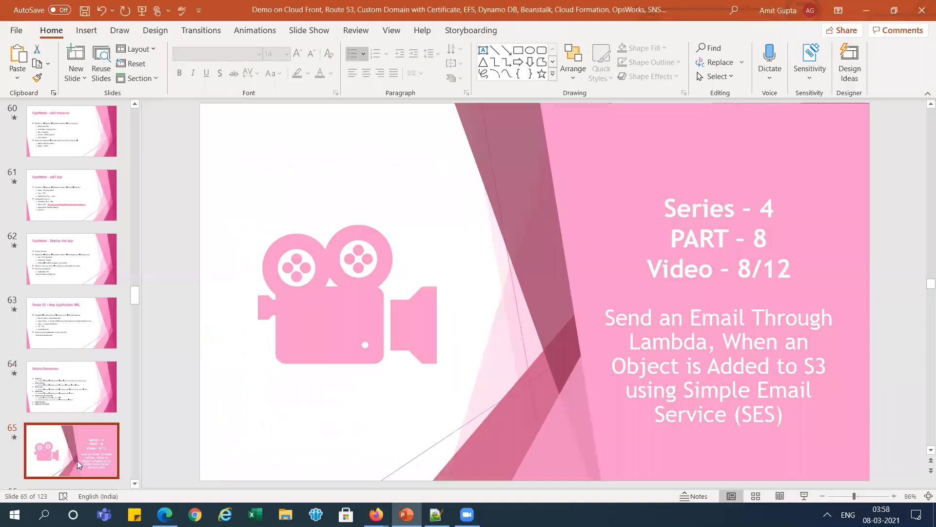